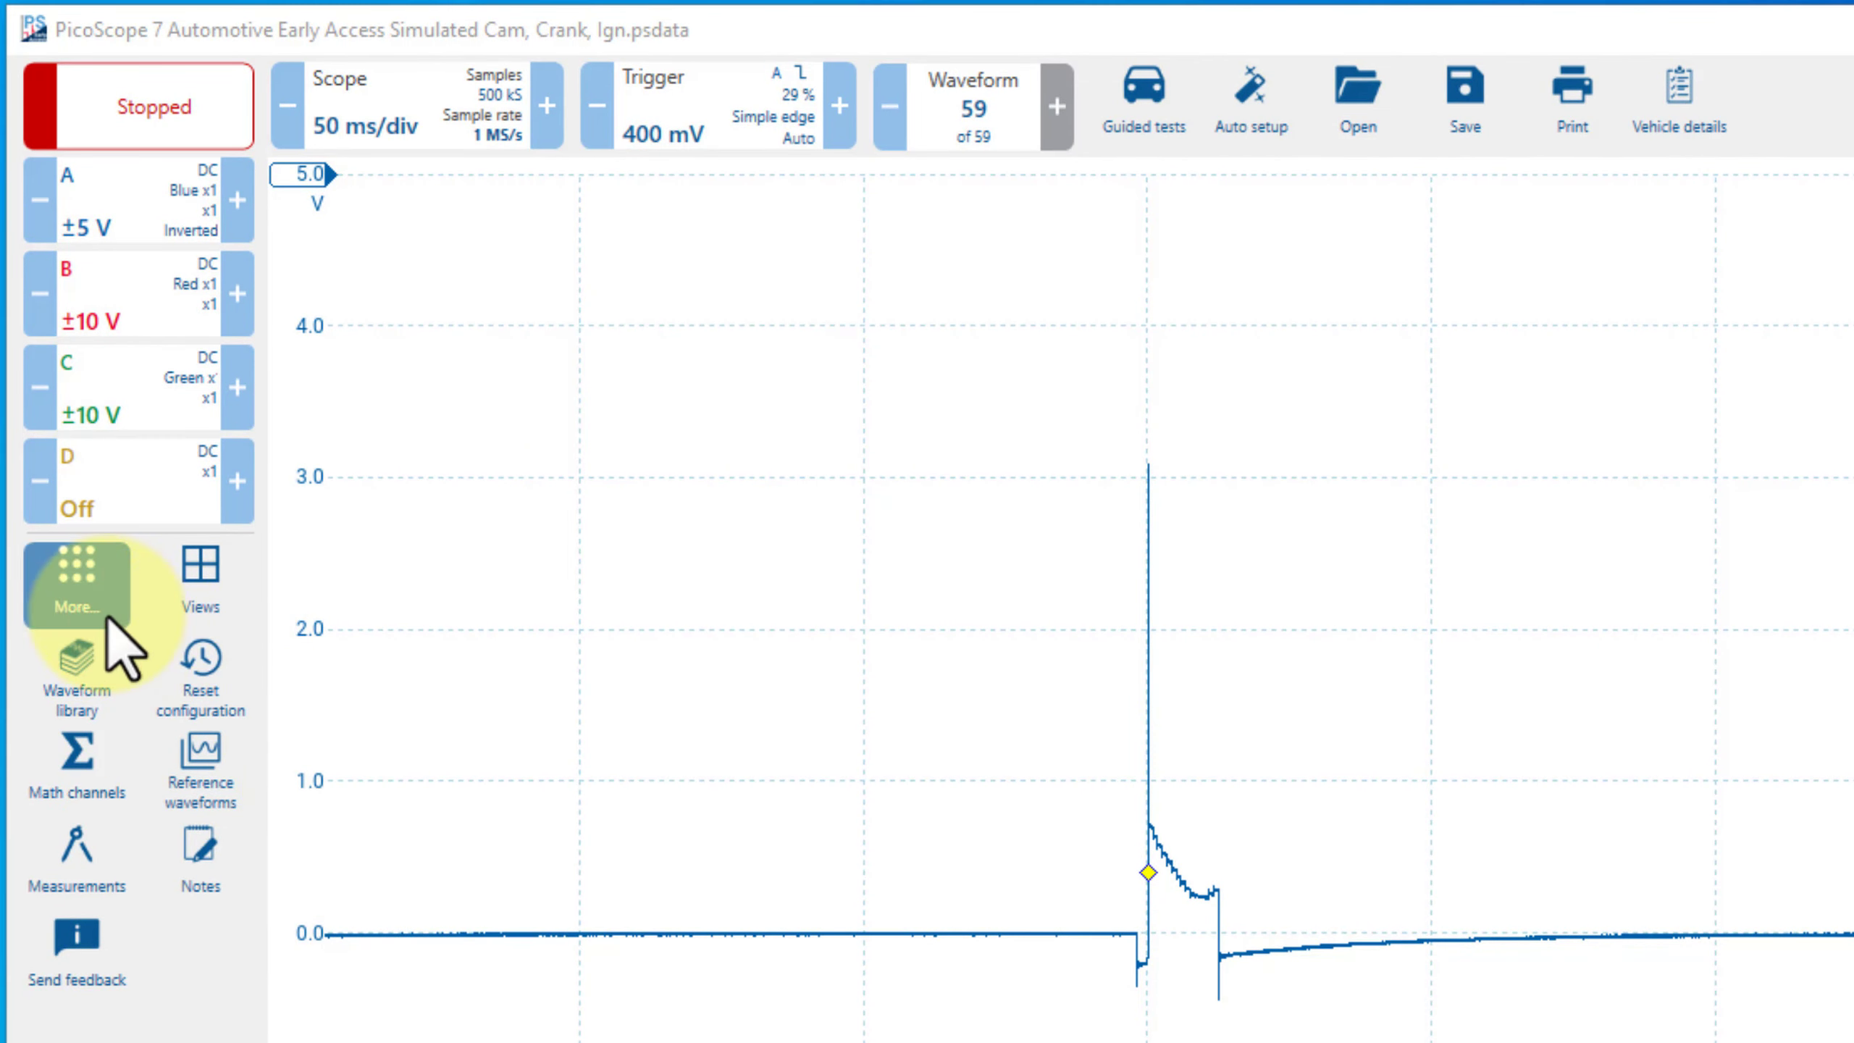
# - Mark the Rulers tool as a favourite so it is available directly in the main tool list
pyautogui.click(76, 588)
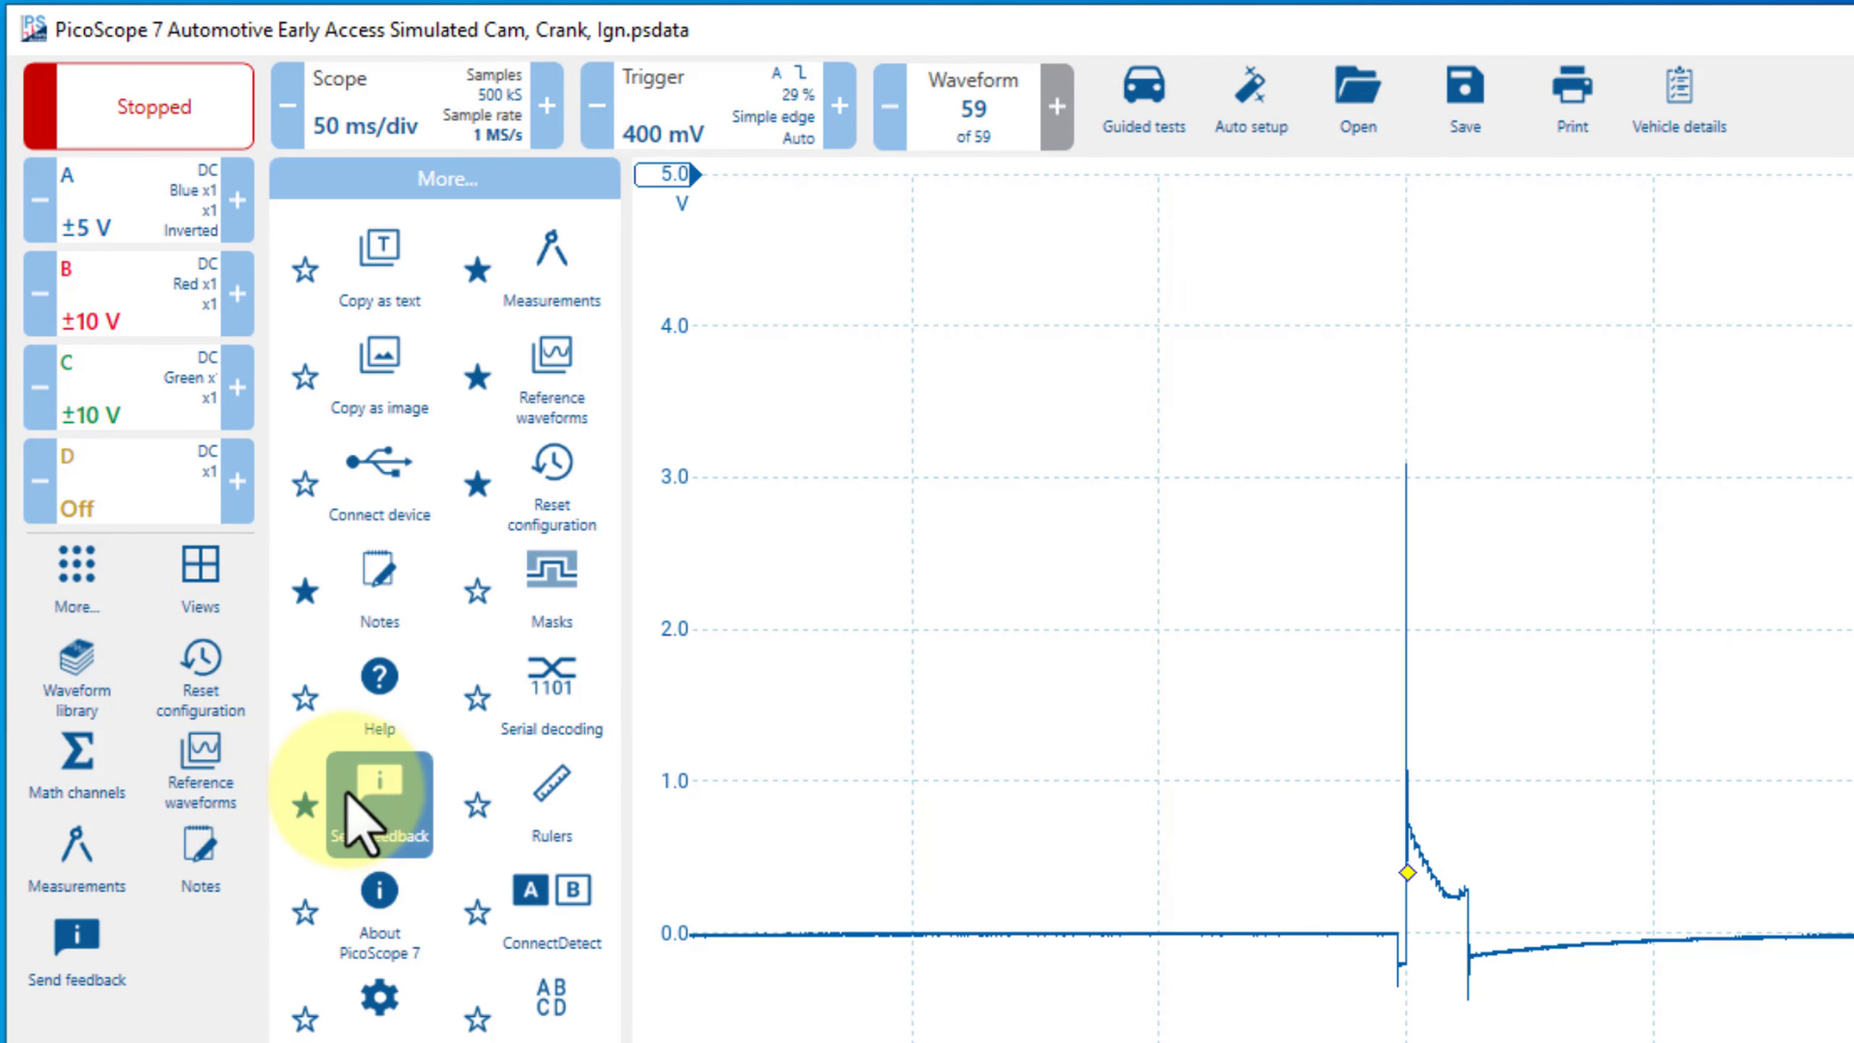
pyautogui.click(485, 812)
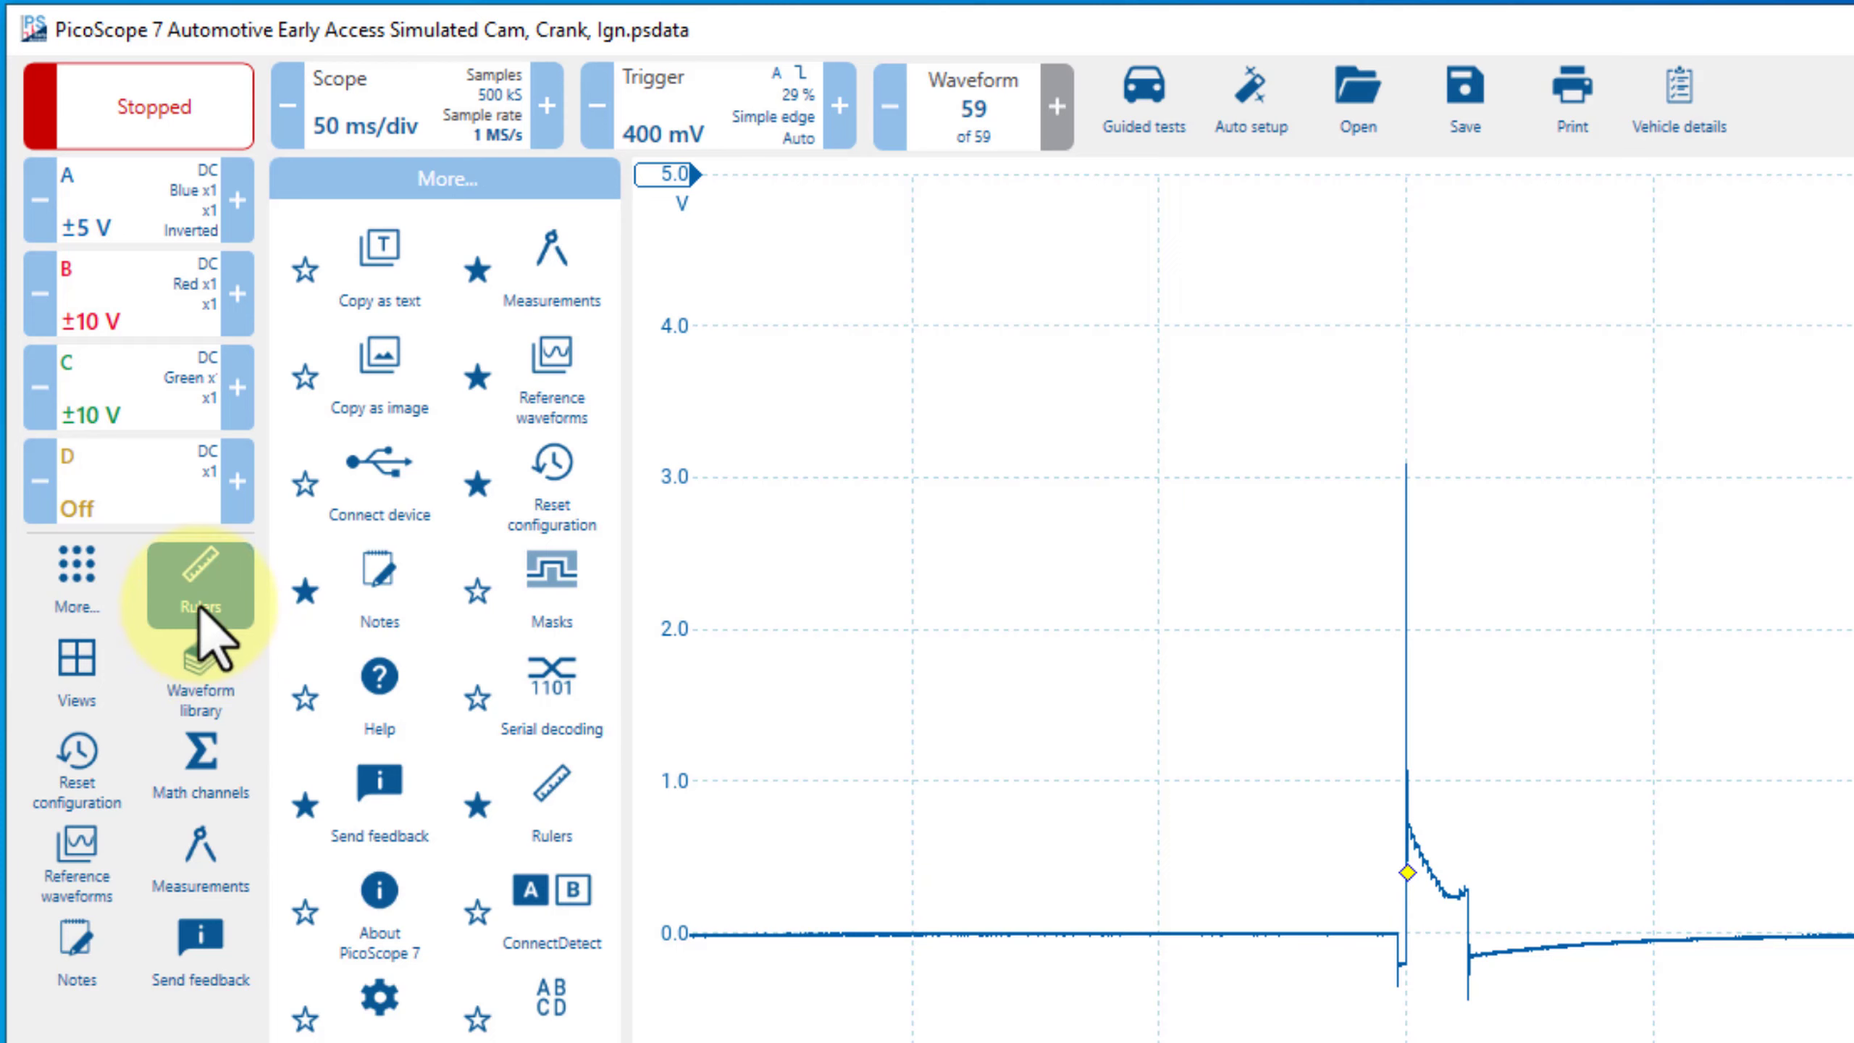
pyautogui.click(177, 975)
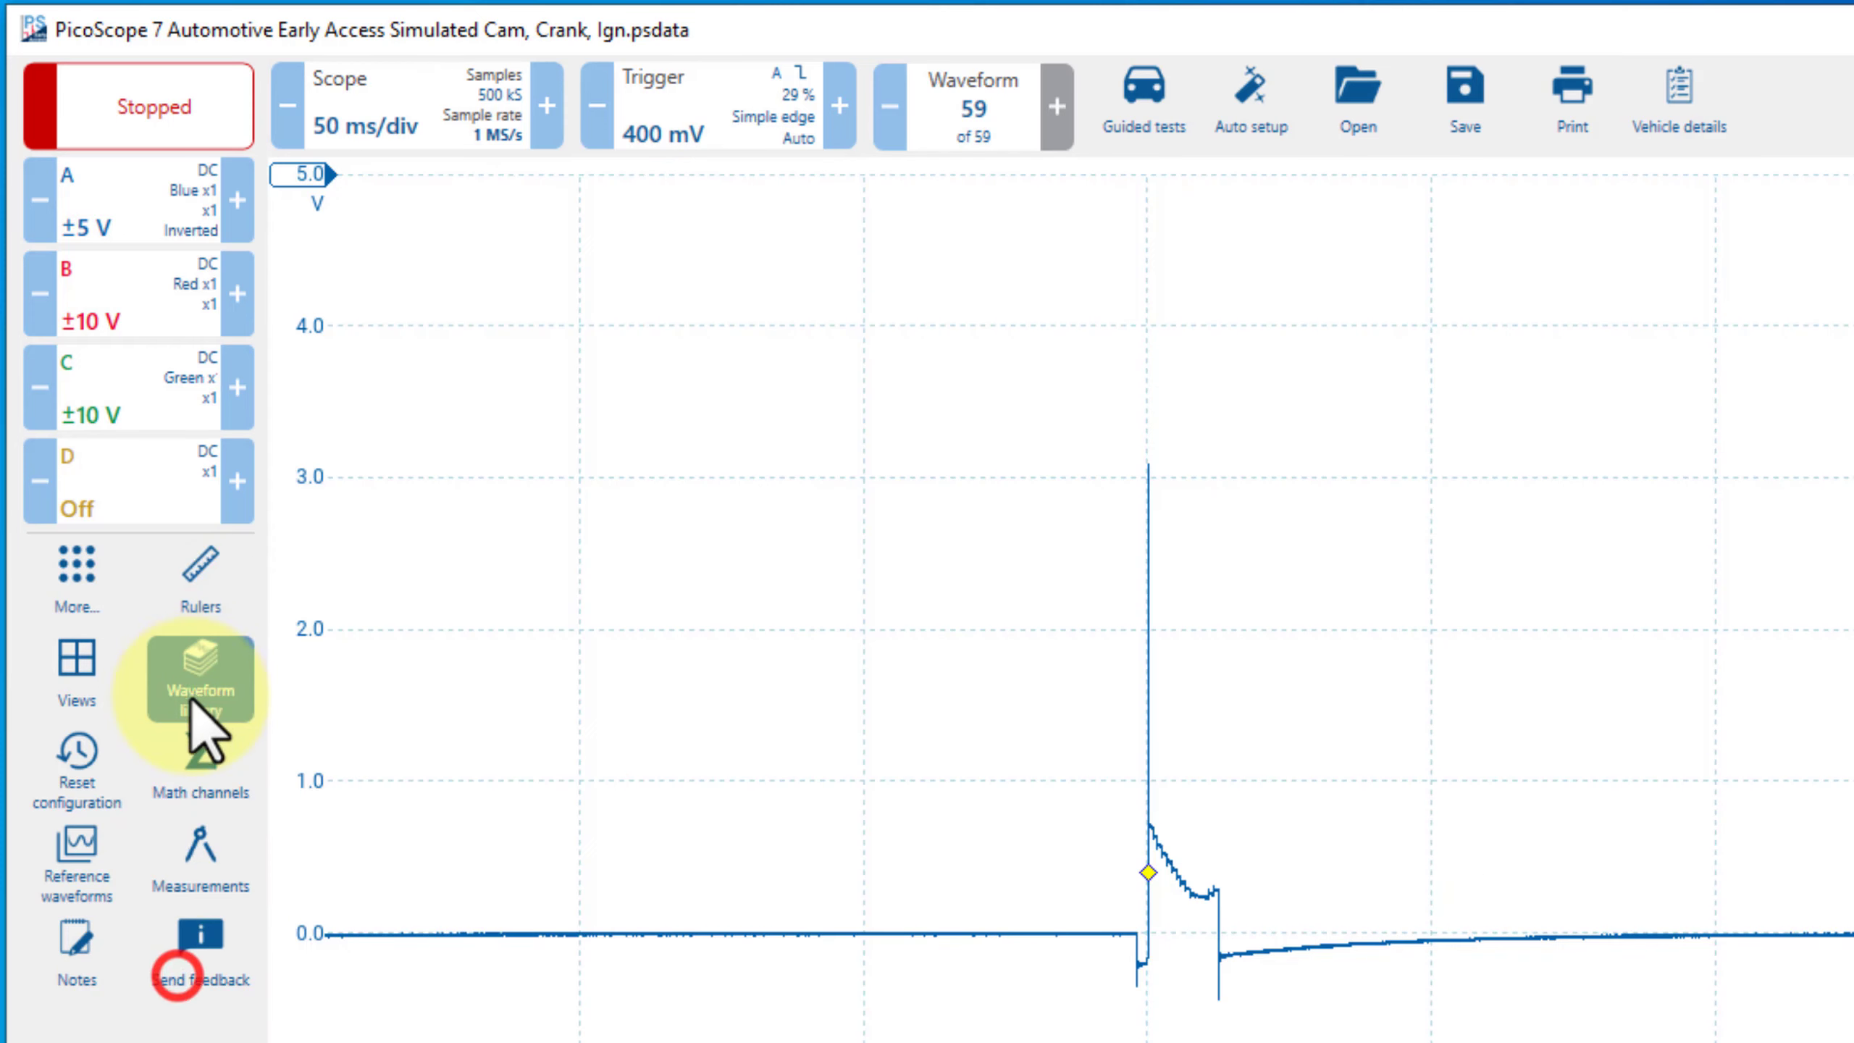
# - Turn on the graph rulers and place the time rulers at about 0 ms and 12.44 ms around the first ignition event
pyautogui.click(198, 590)
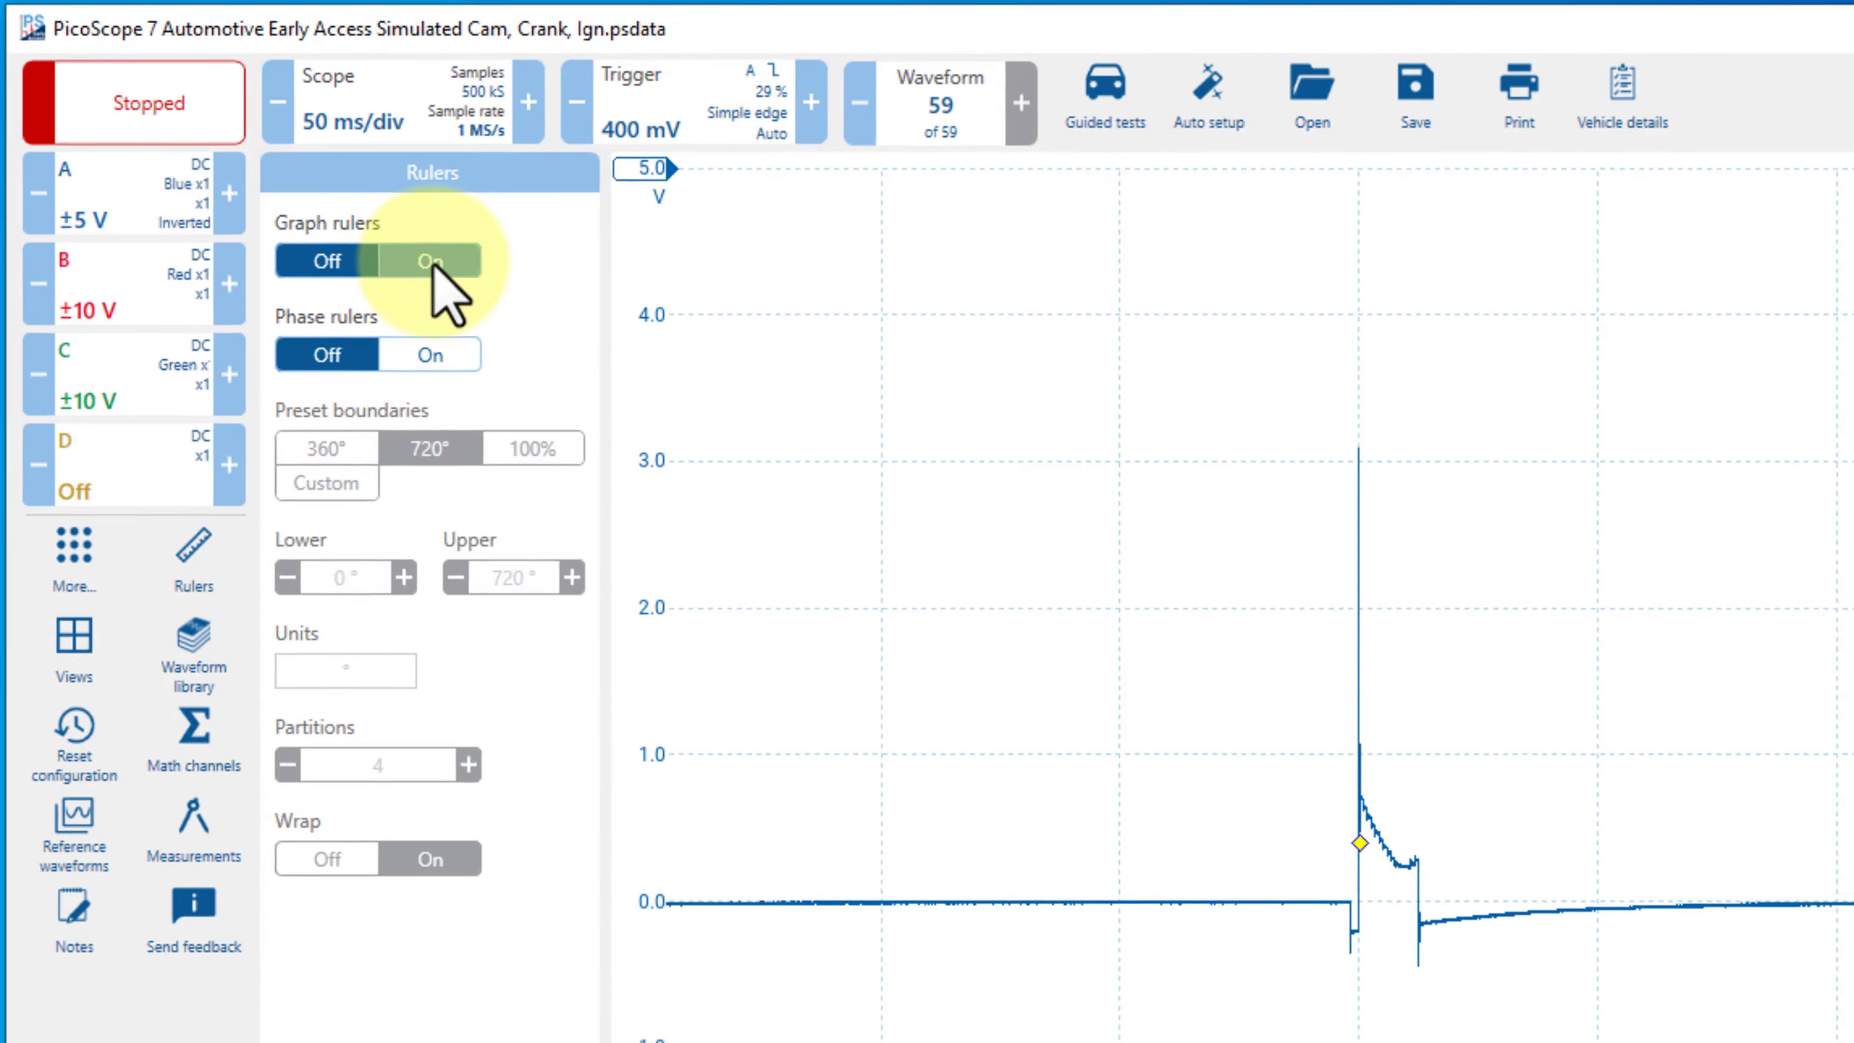
pyautogui.click(446, 270)
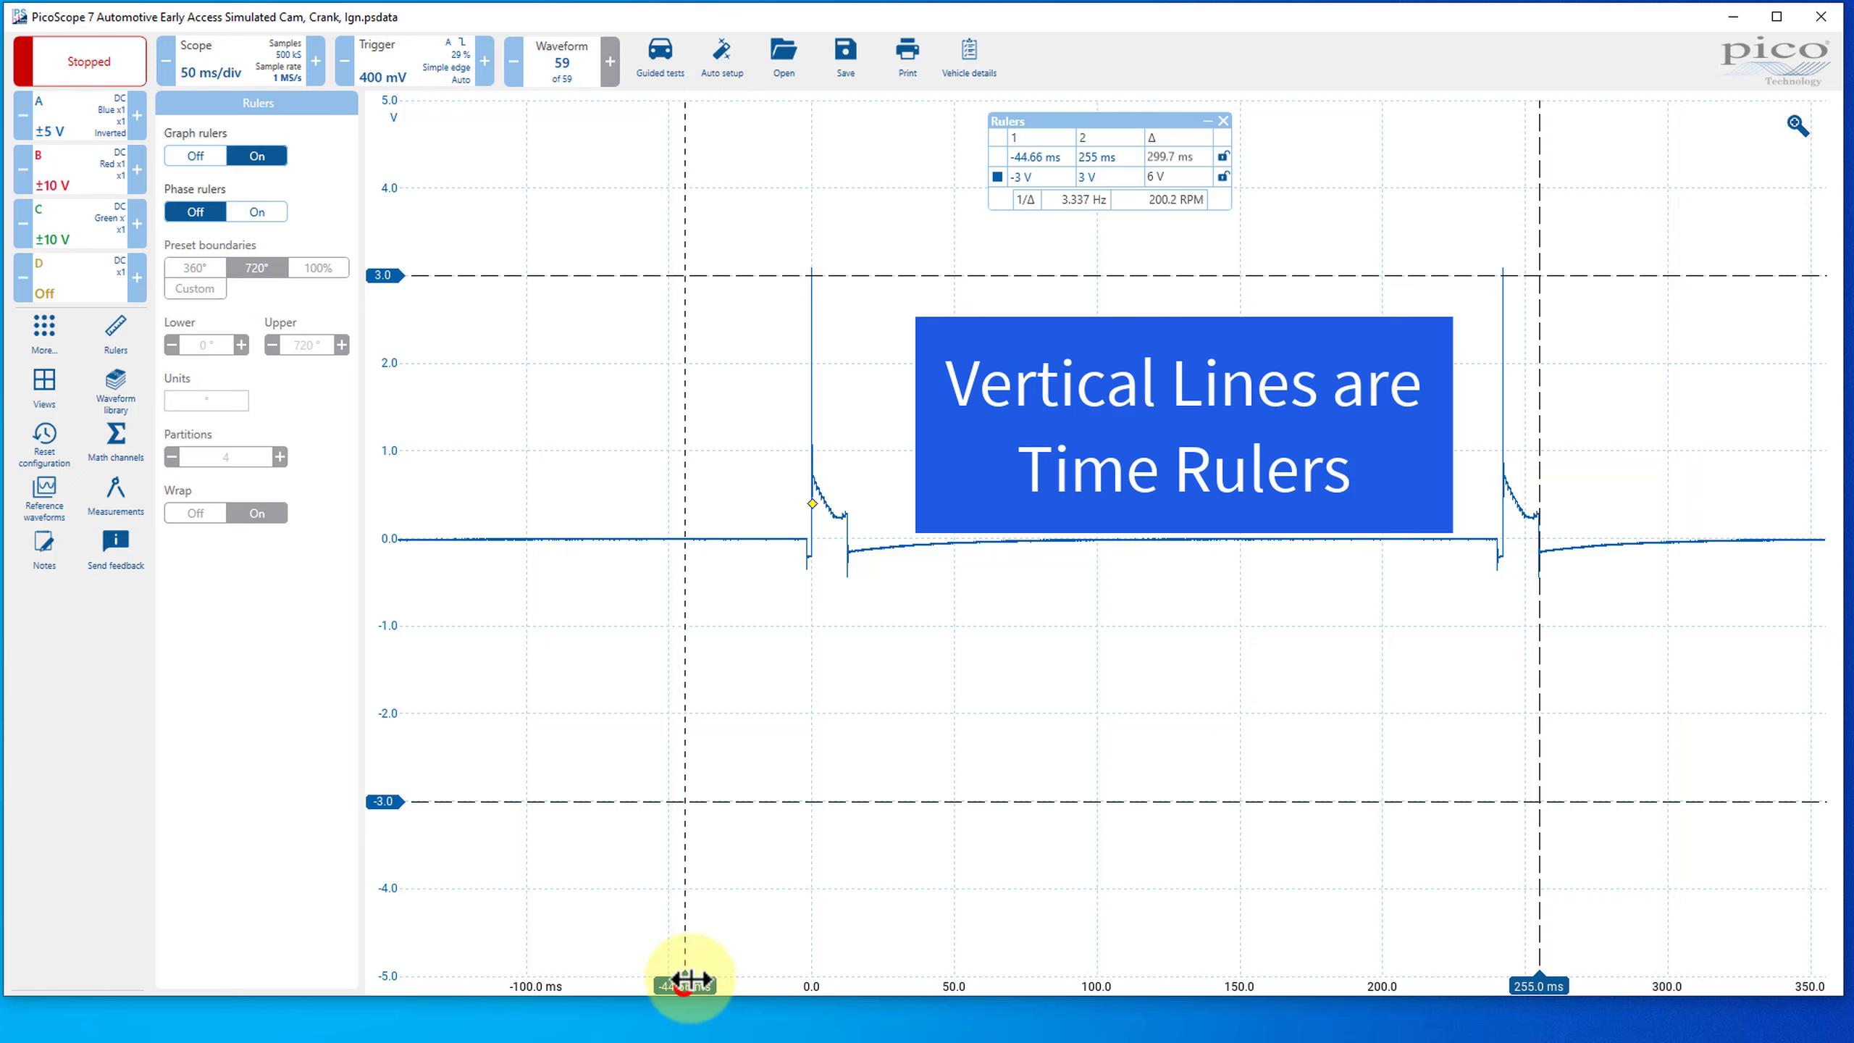
pyautogui.moveTo(688, 979); pyautogui.dragTo(811, 980)
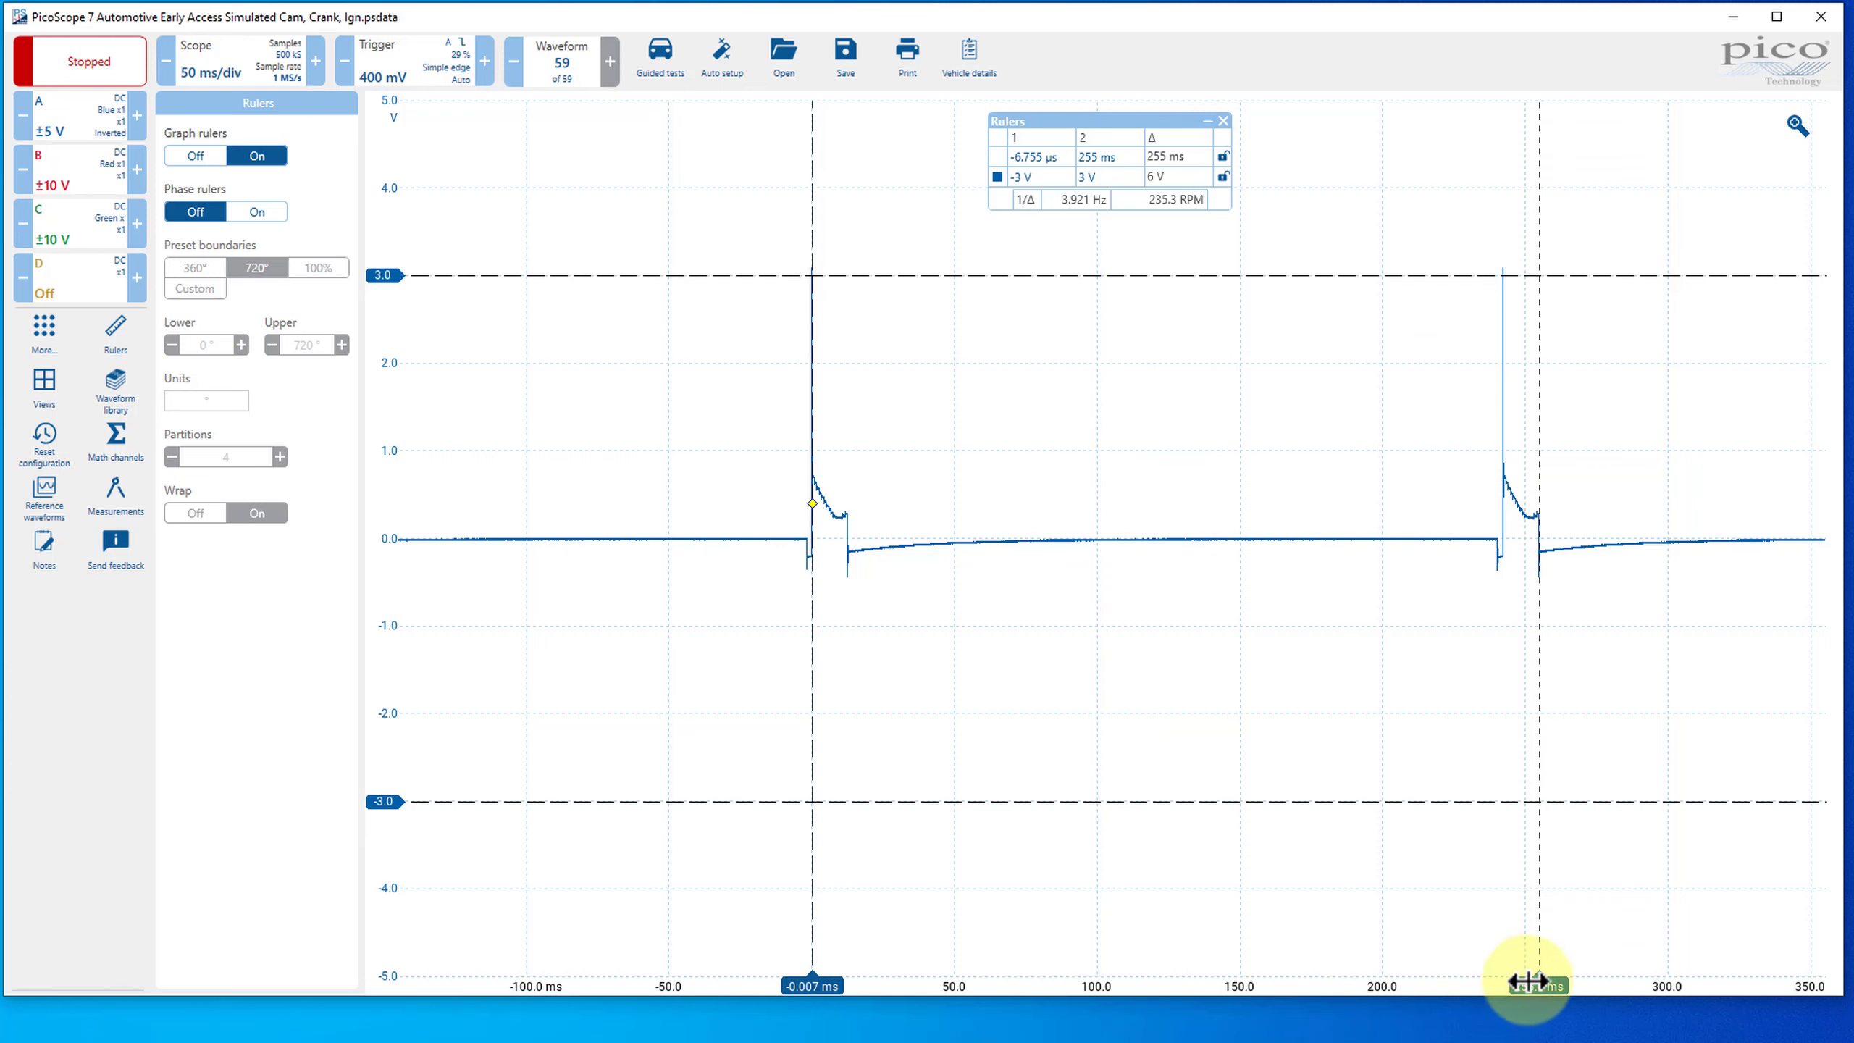
pyautogui.moveTo(1533, 981); pyautogui.dragTo(843, 939)
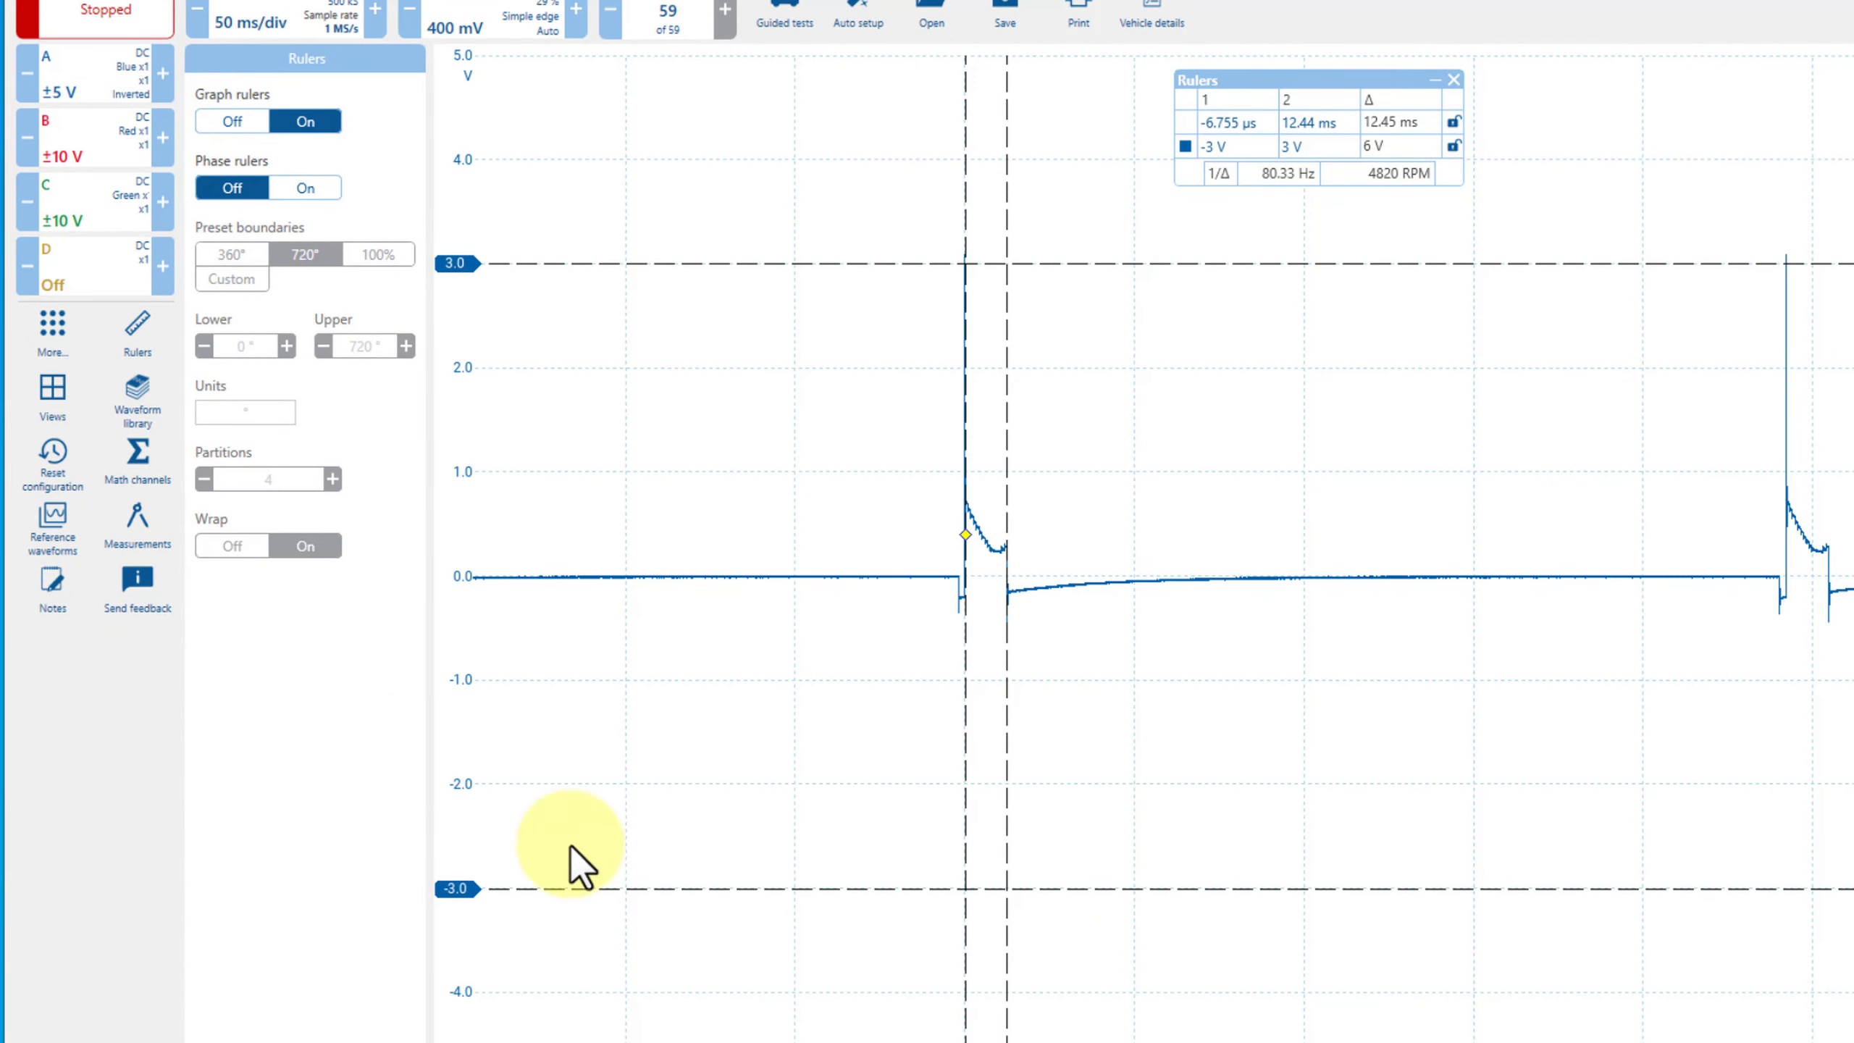
# - Place signal ruler 1 at exactly 0 V and ruler 2 at about 3.099 V on the spike's peak, moving time ruler 1 to about -48 ms
pyautogui.moveTo(455, 887); pyautogui.dragTo(432, 593)
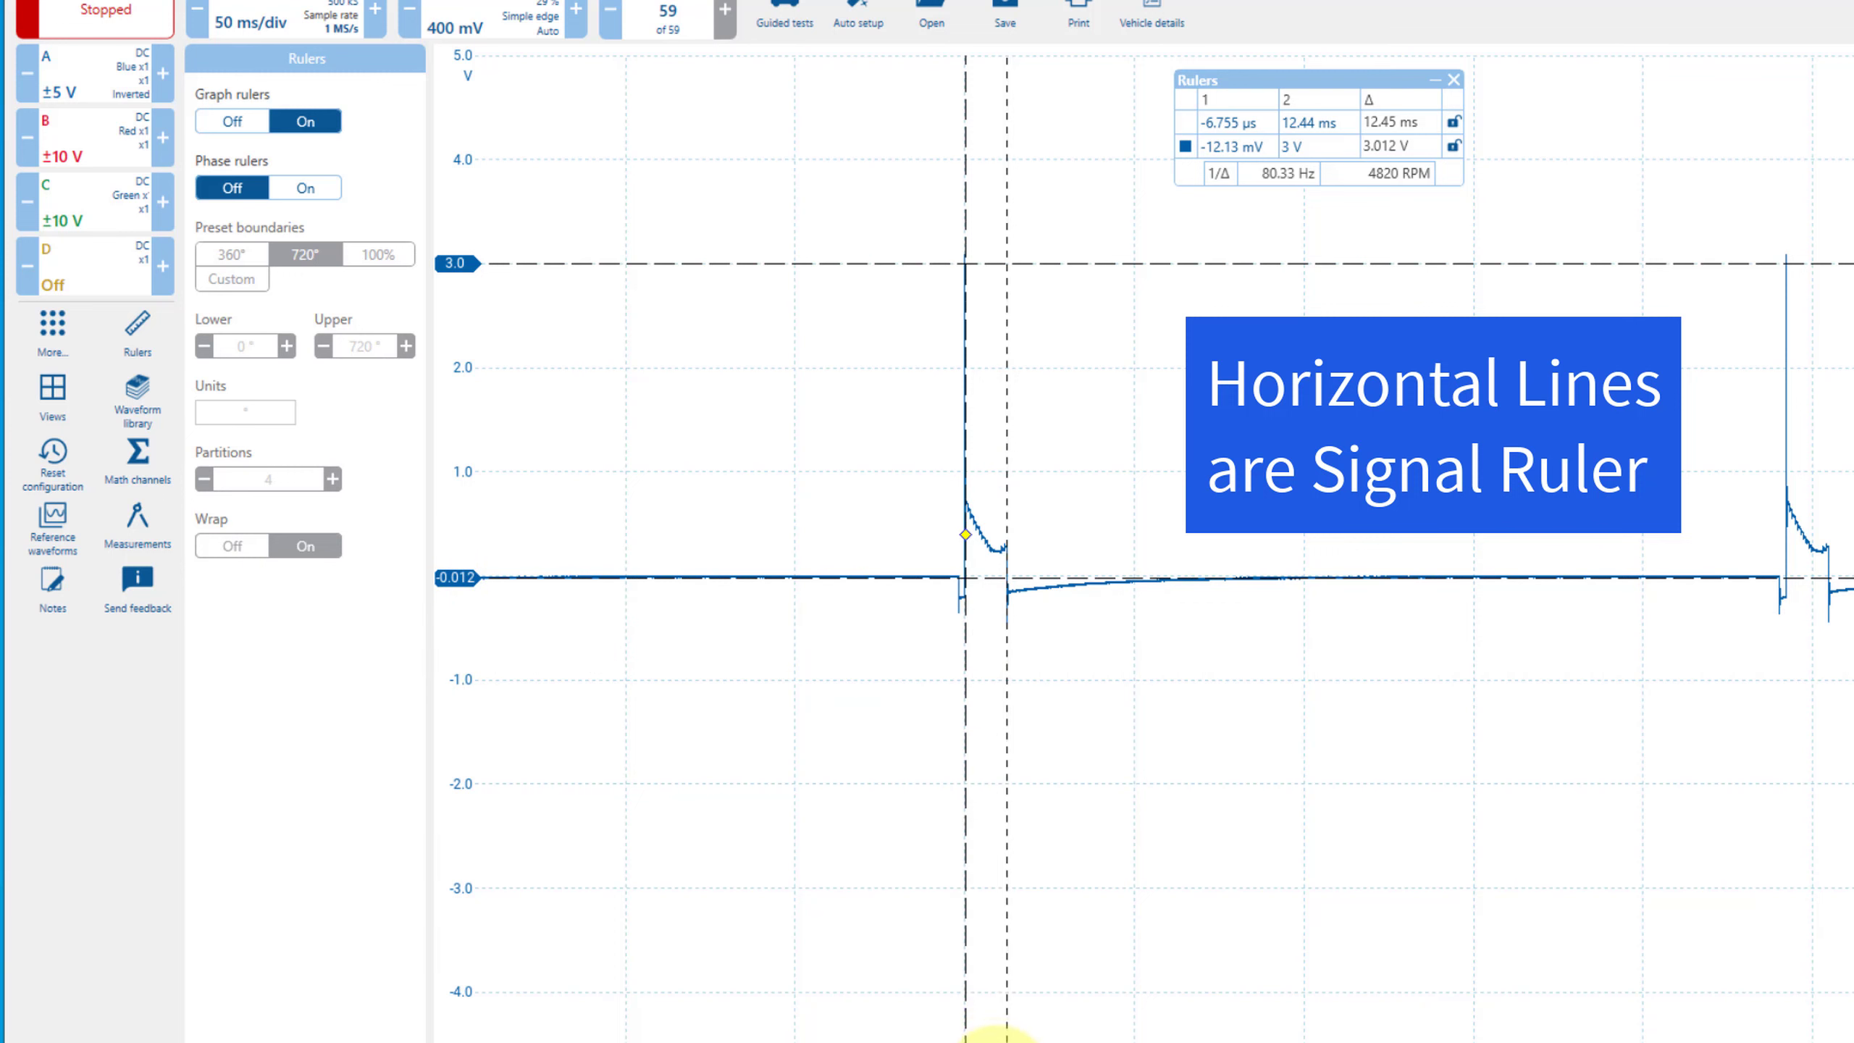
pyautogui.moveTo(795, 1042); pyautogui.dragTo(794, 1042)
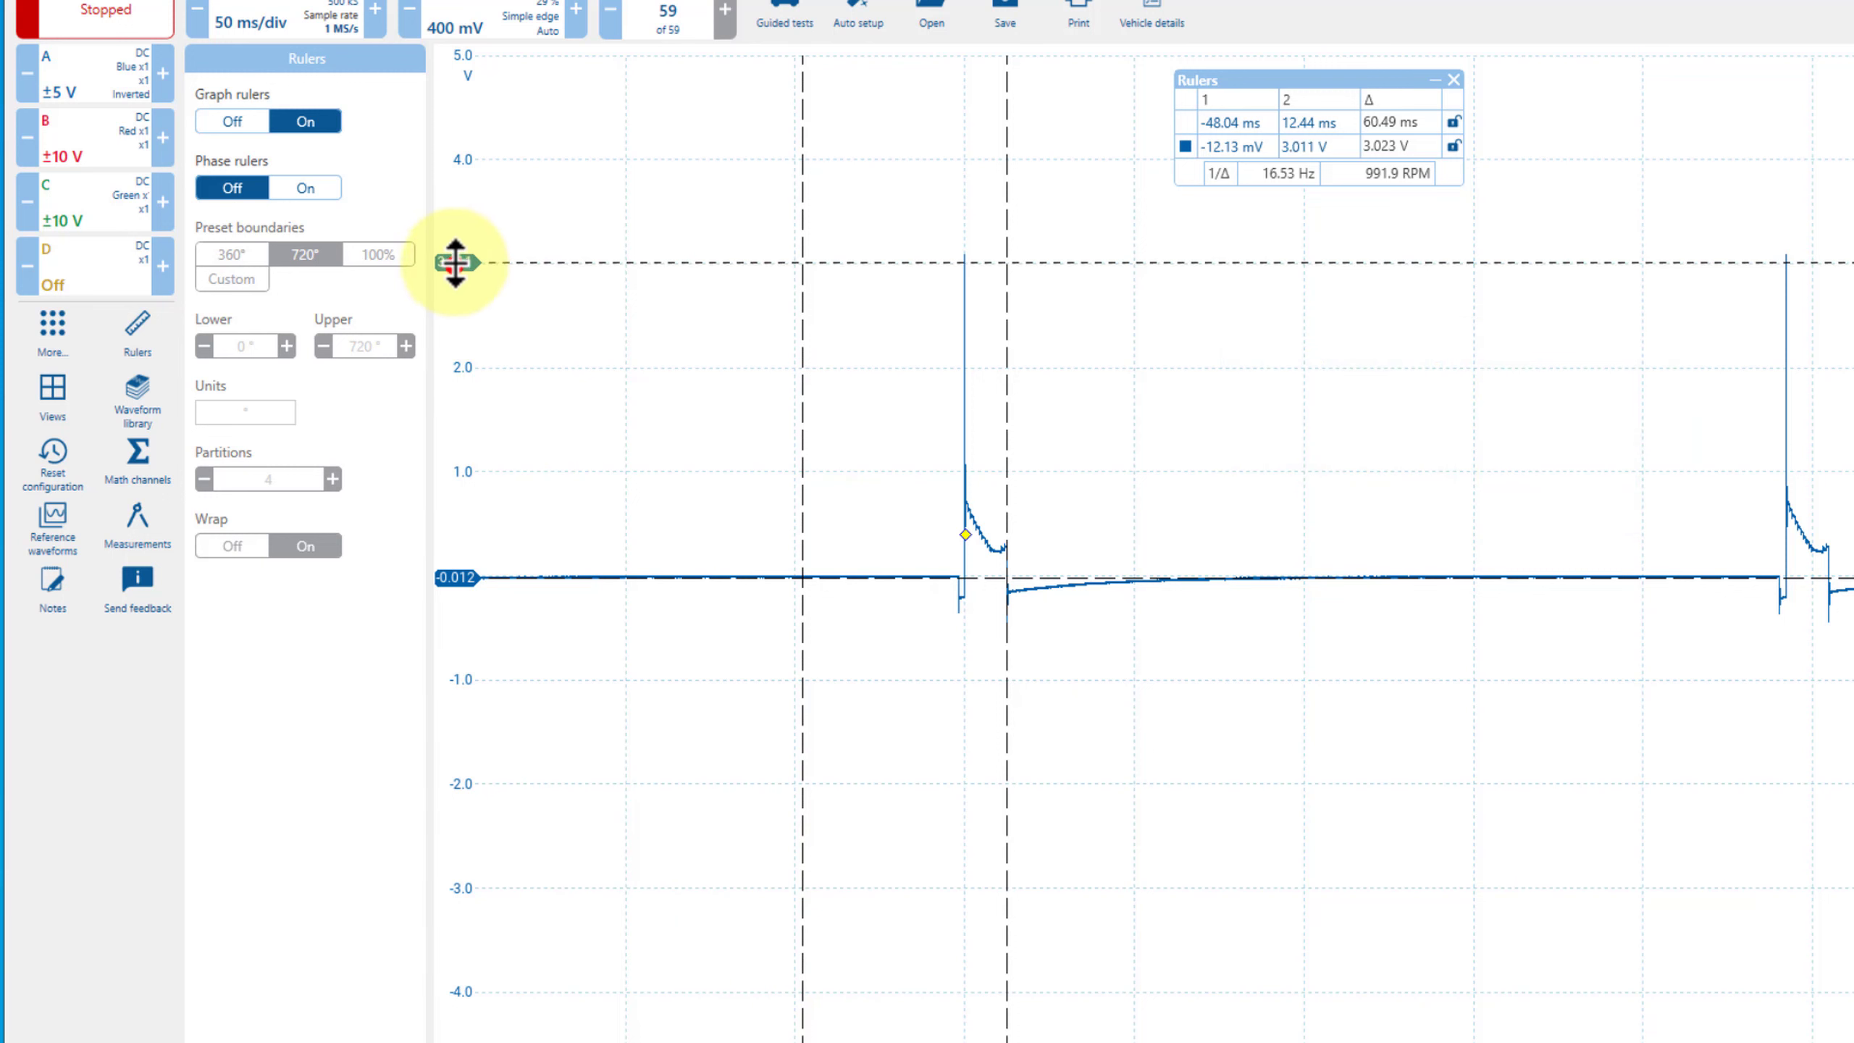
pyautogui.moveTo(456, 260); pyautogui.dragTo(455, 253)
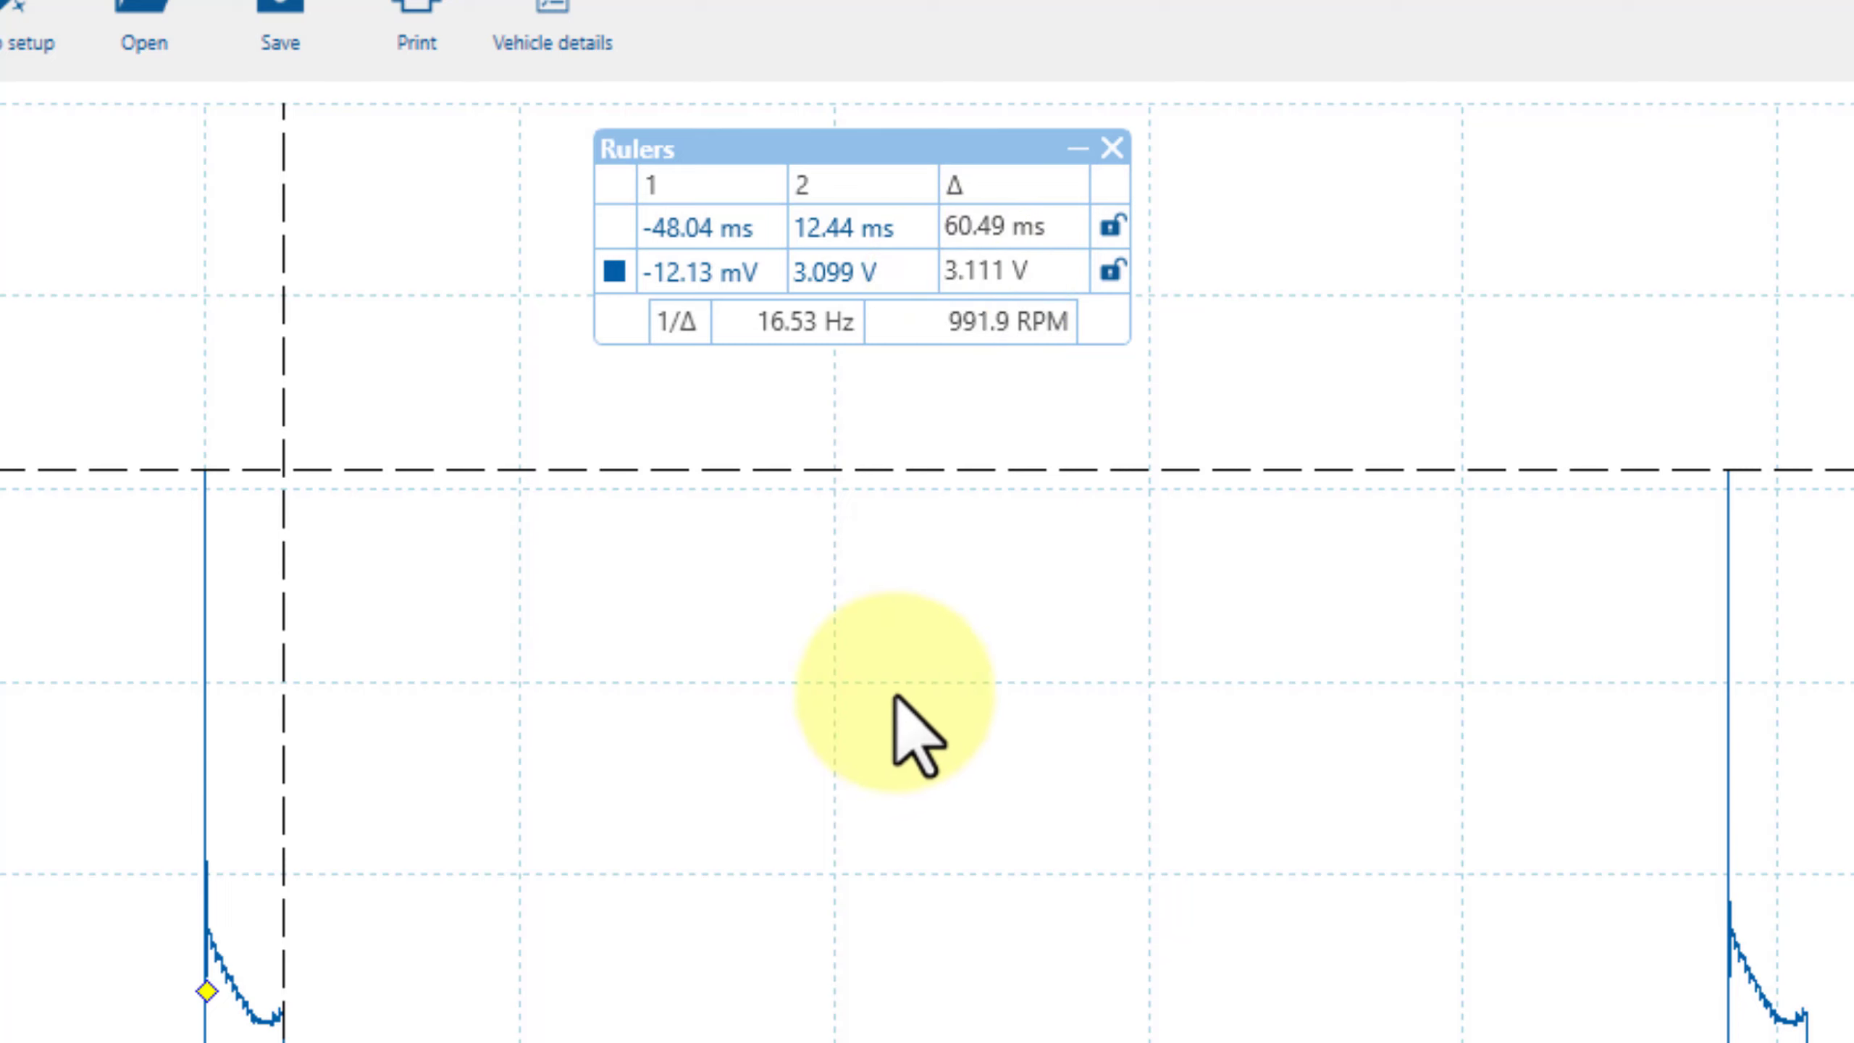
pyautogui.click(710, 277)
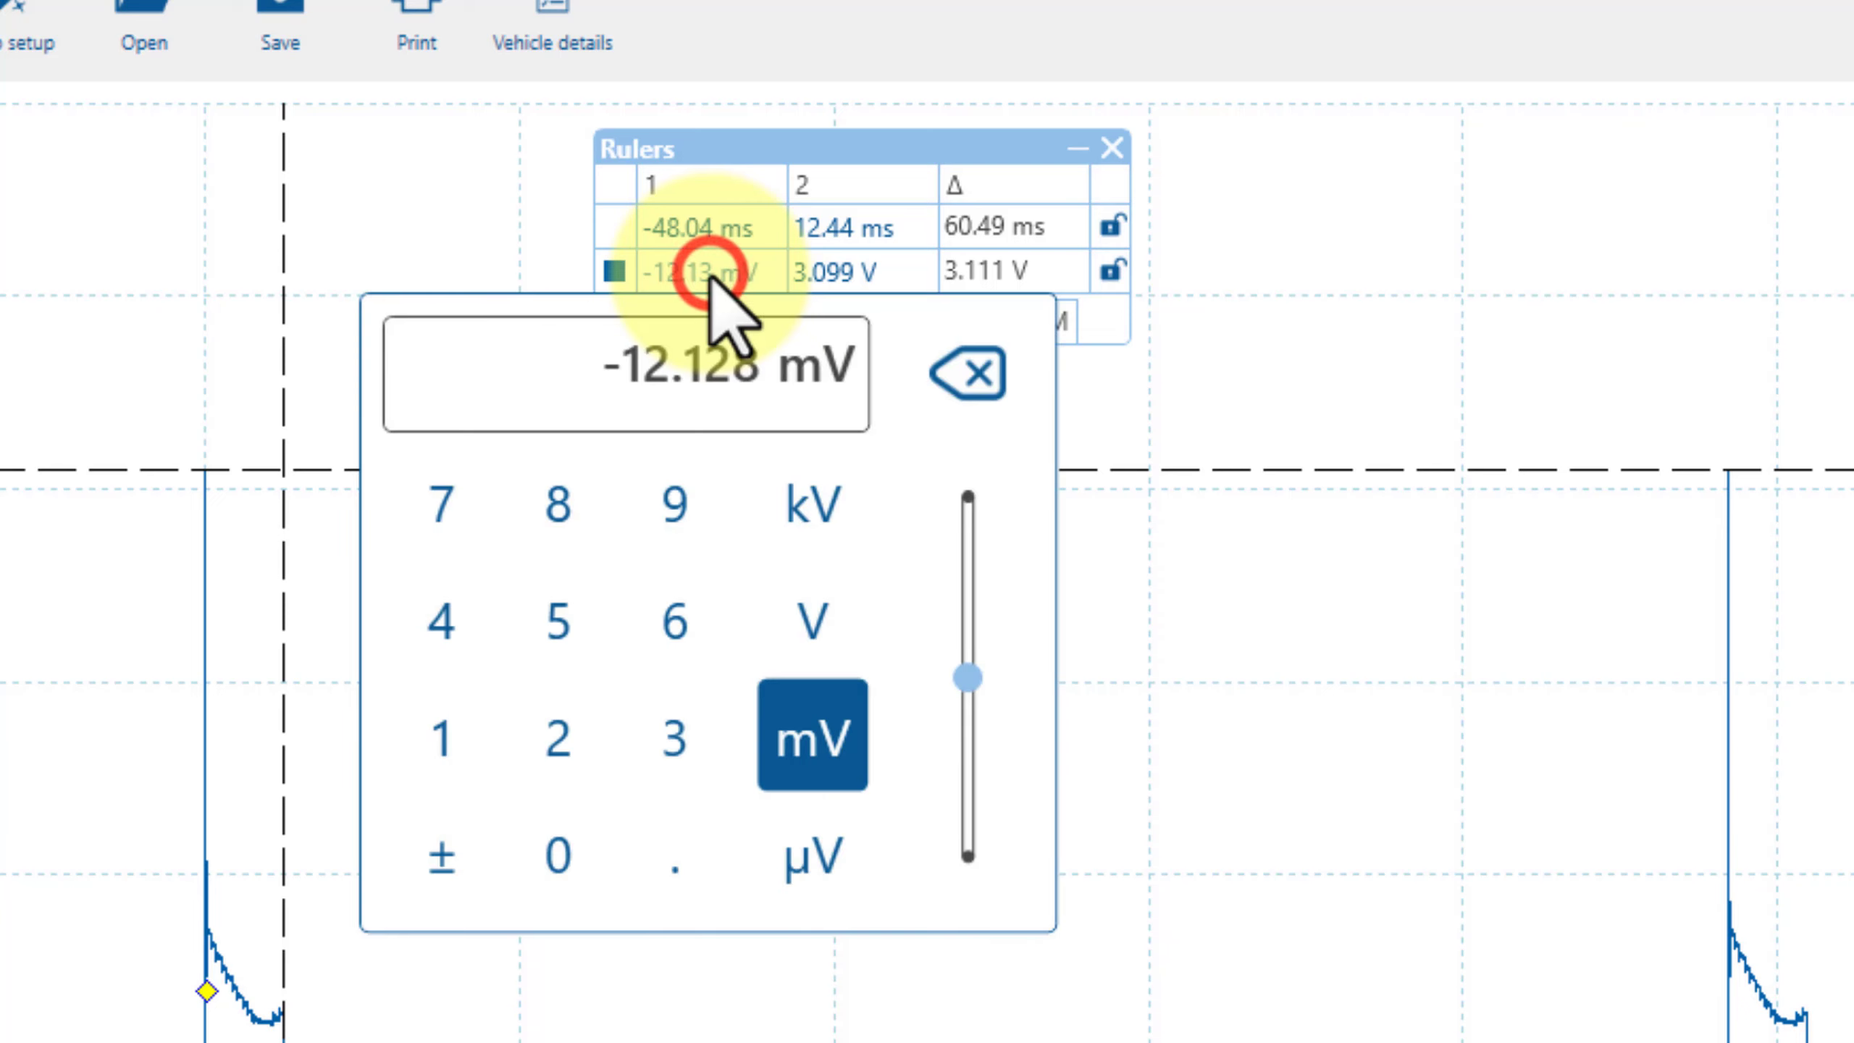
pyautogui.click(558, 853)
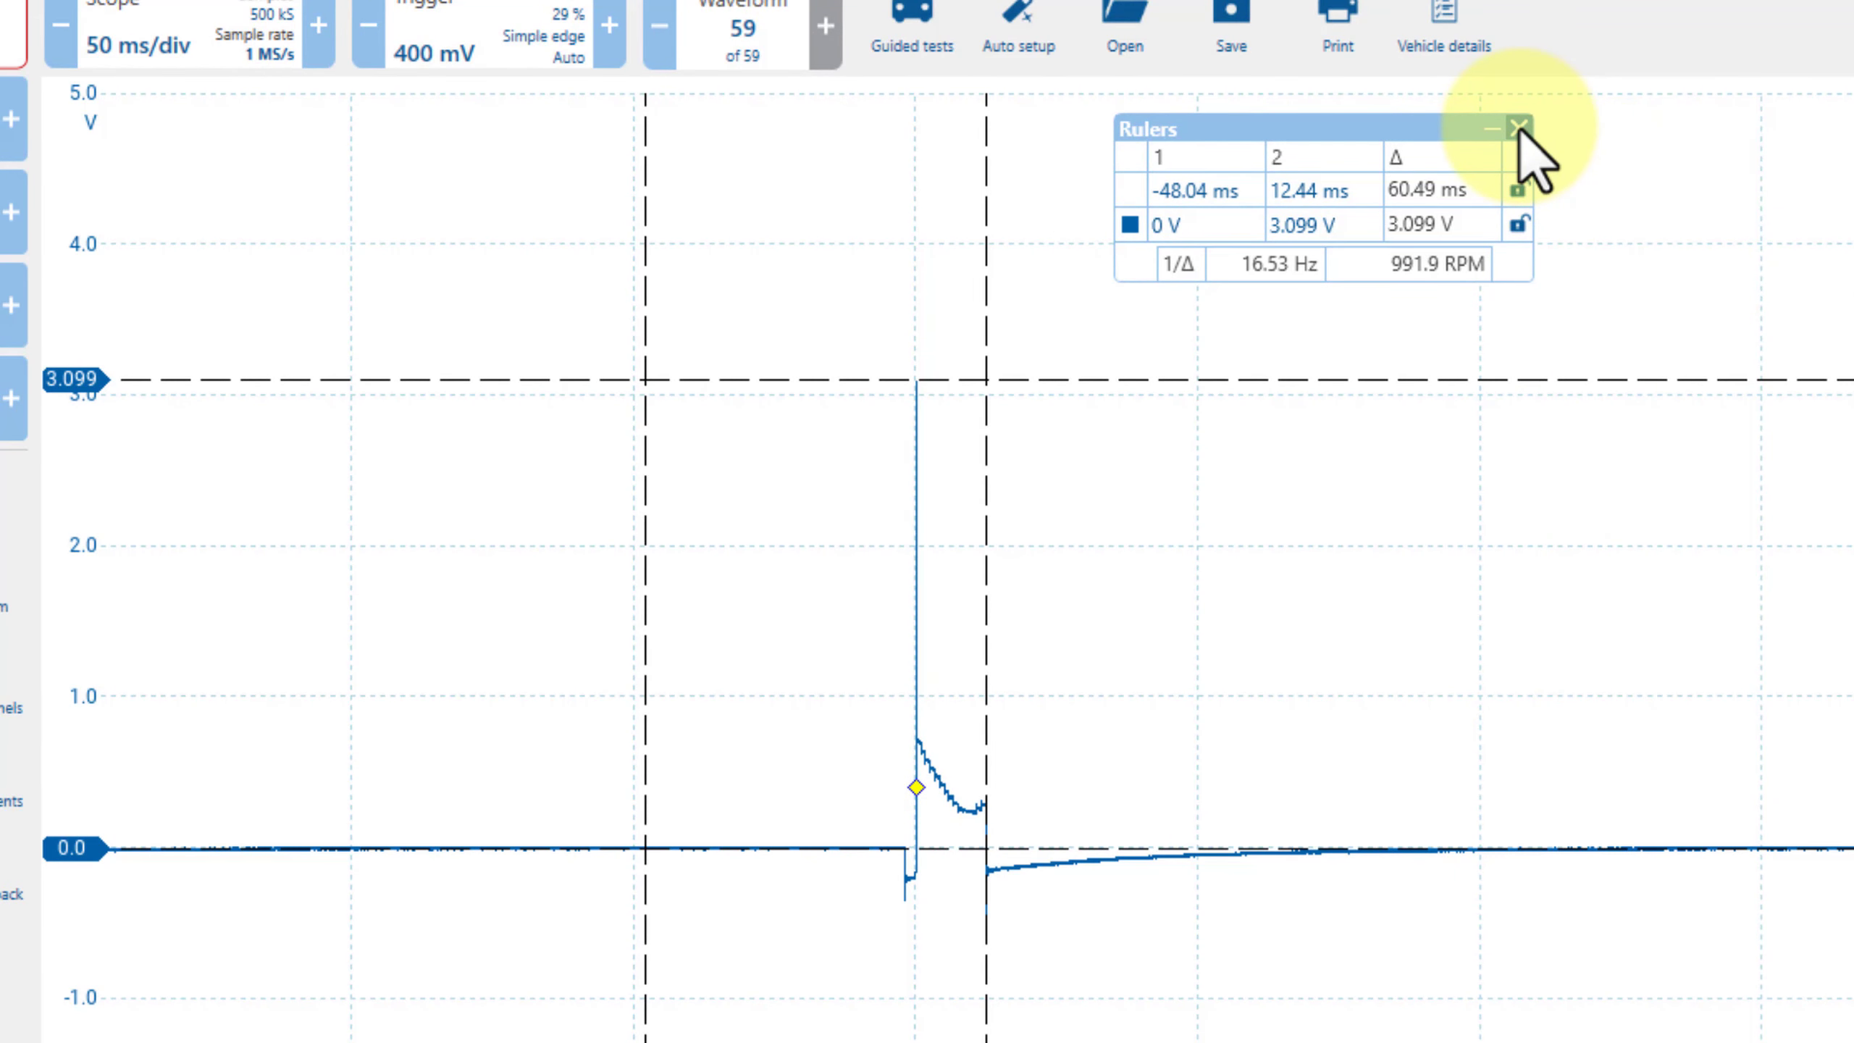
# - Remove all rulers, and place new time rulers at about -2 ms and at the end of the first ignition event
pyautogui.click(1518, 127)
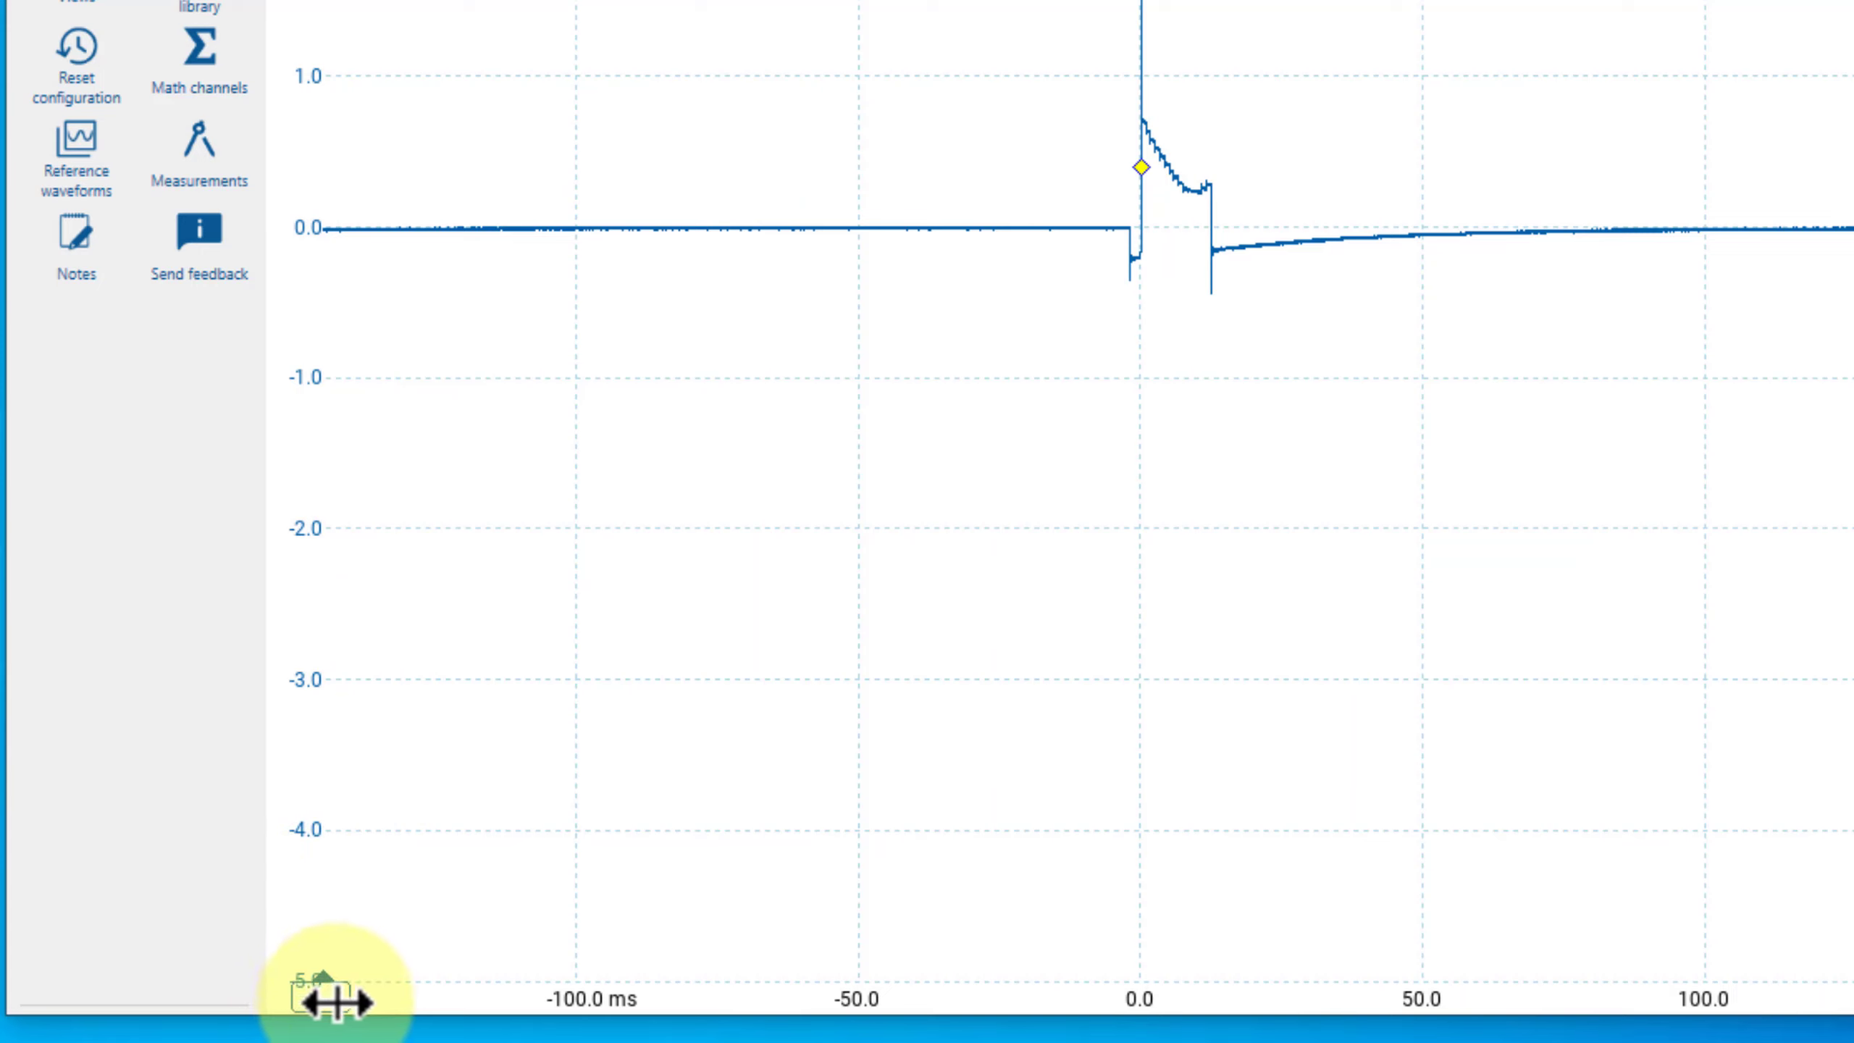
pyautogui.moveTo(338, 1002); pyautogui.dragTo(1143, 796)
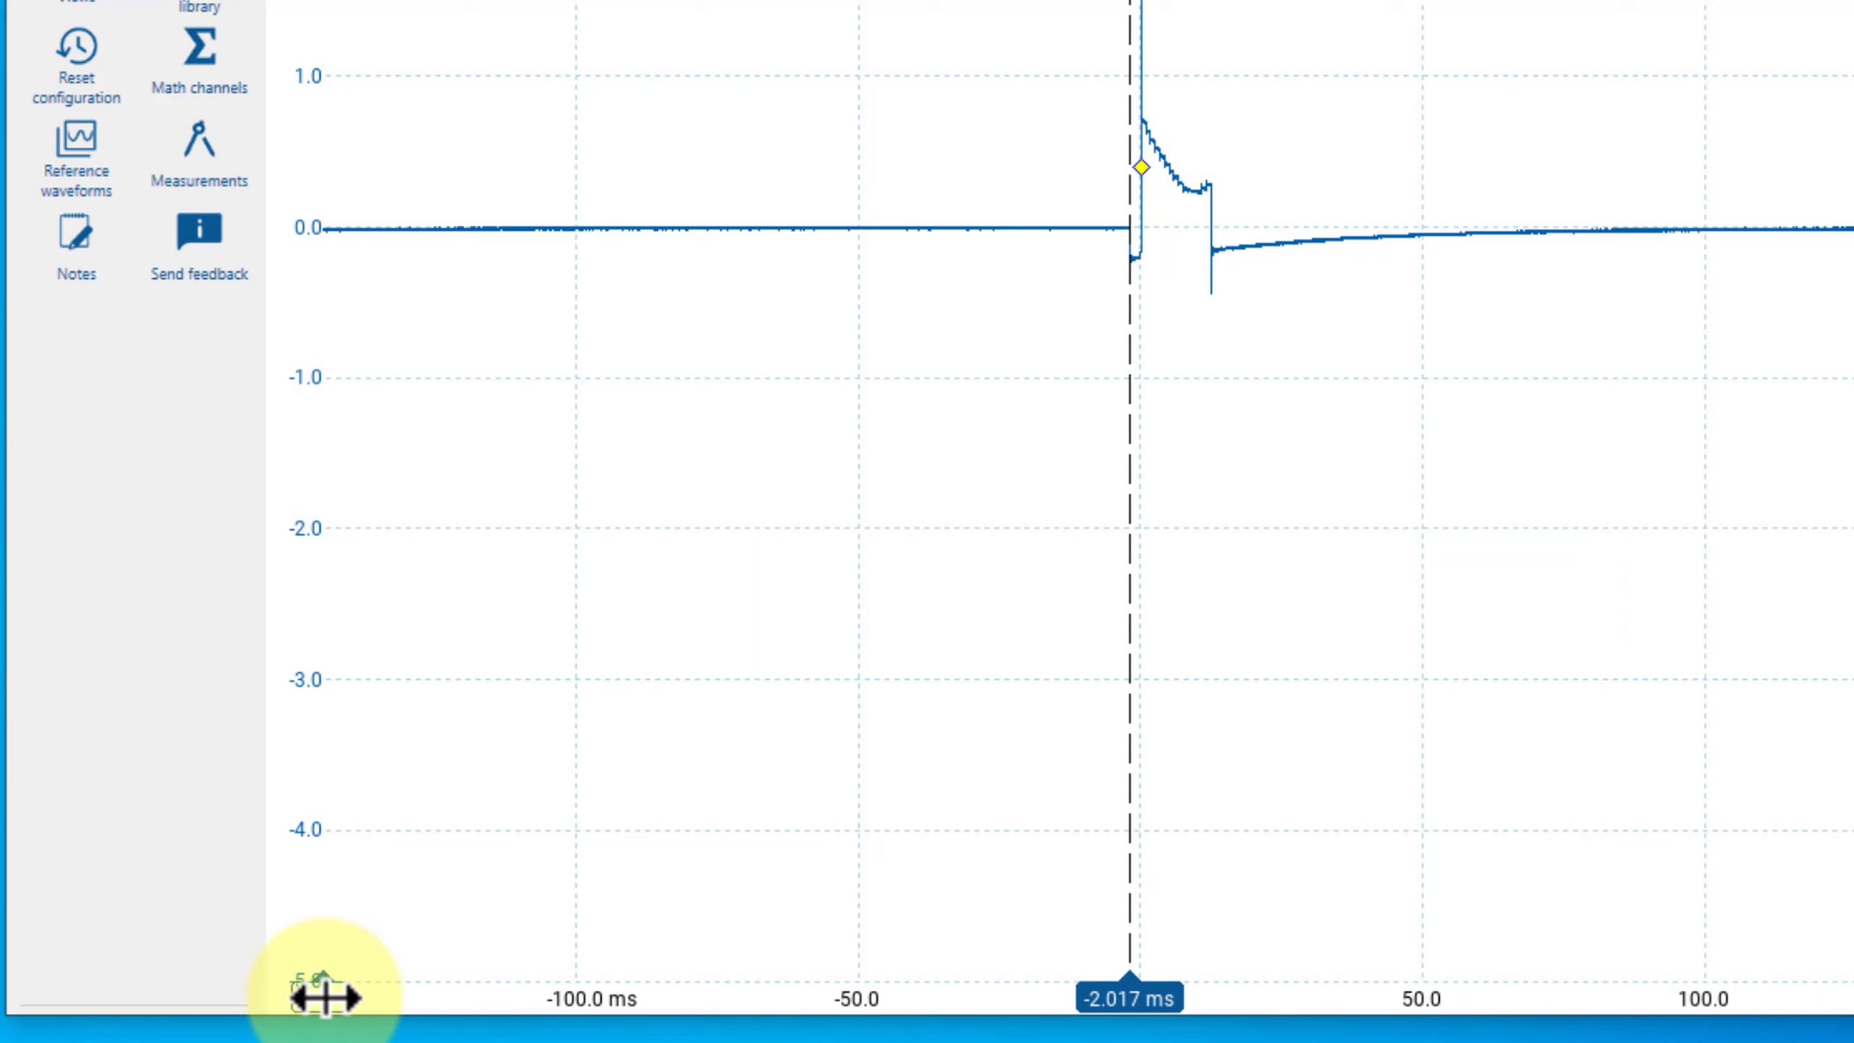
pyautogui.moveTo(323, 996); pyautogui.dragTo(1213, 890)
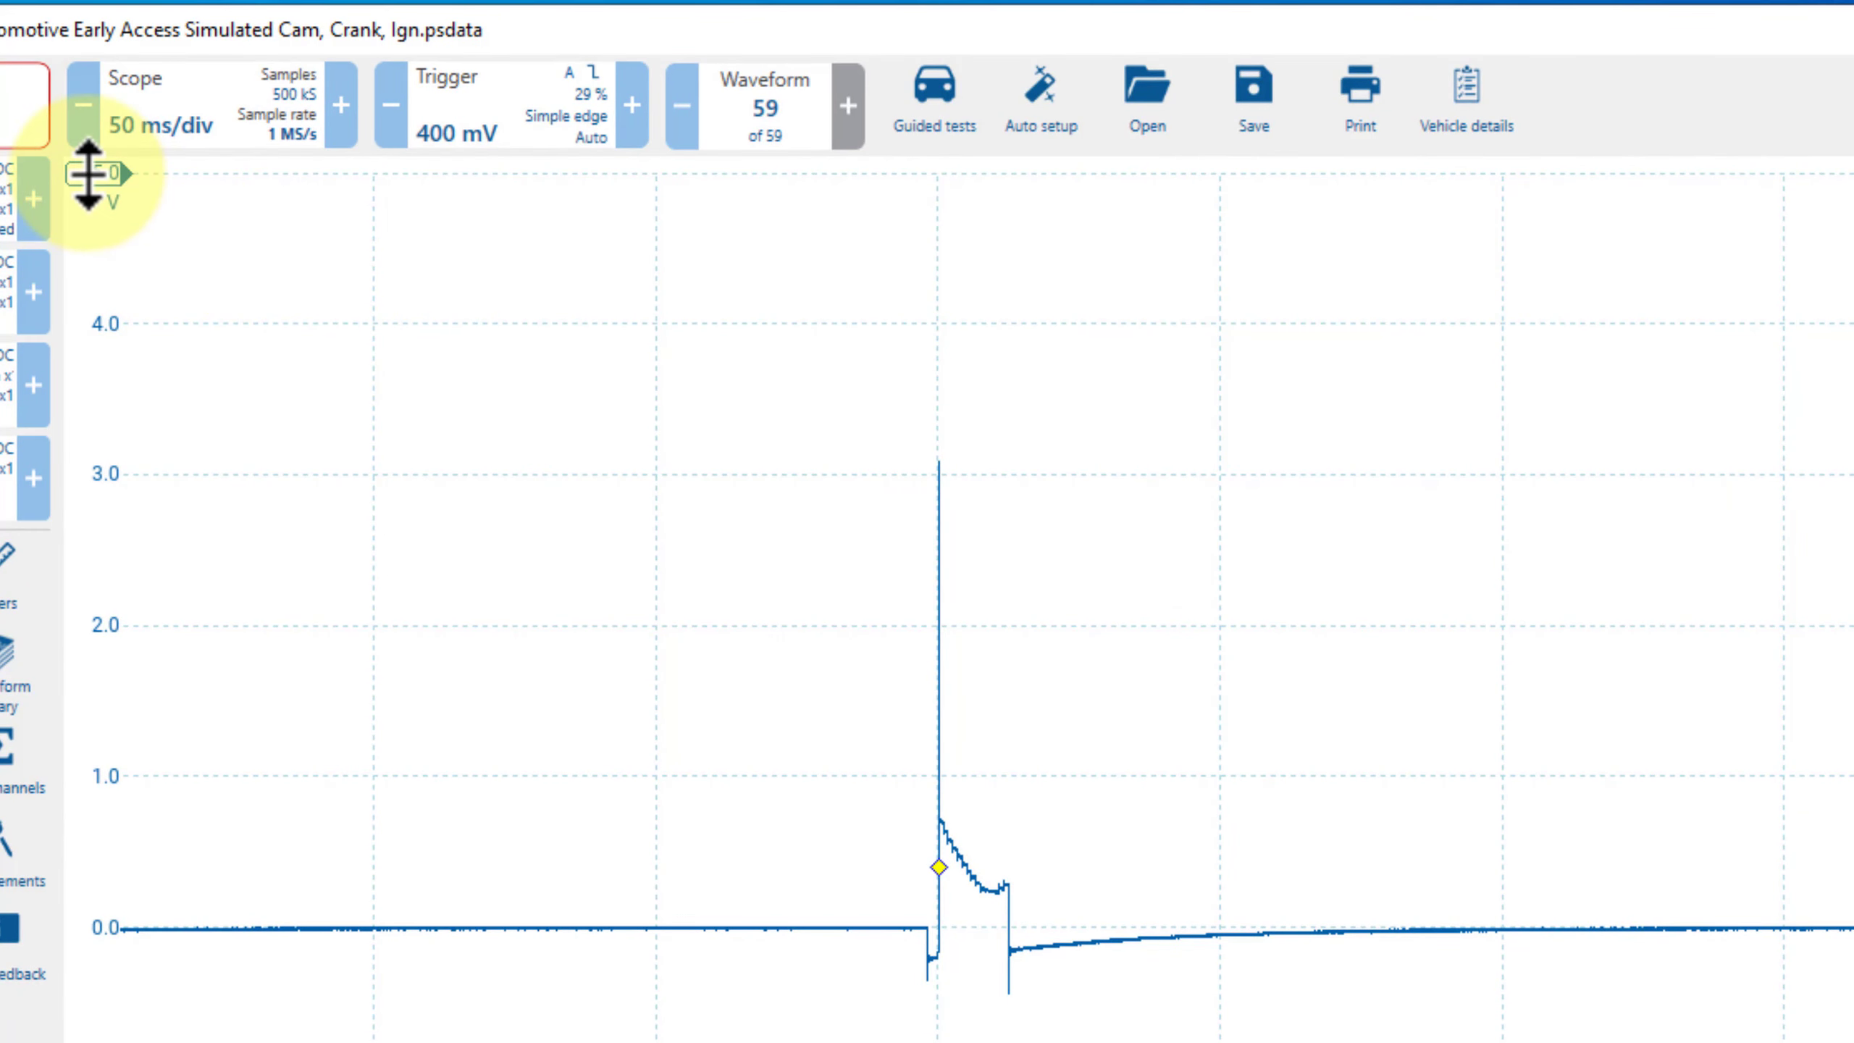
# - Place signal rulers on channel A at about 3.104 V near the spike's peak and about 7 mV on the zoomed-in baseline
pyautogui.moveTo(88, 175); pyautogui.dragTo(114, 919)
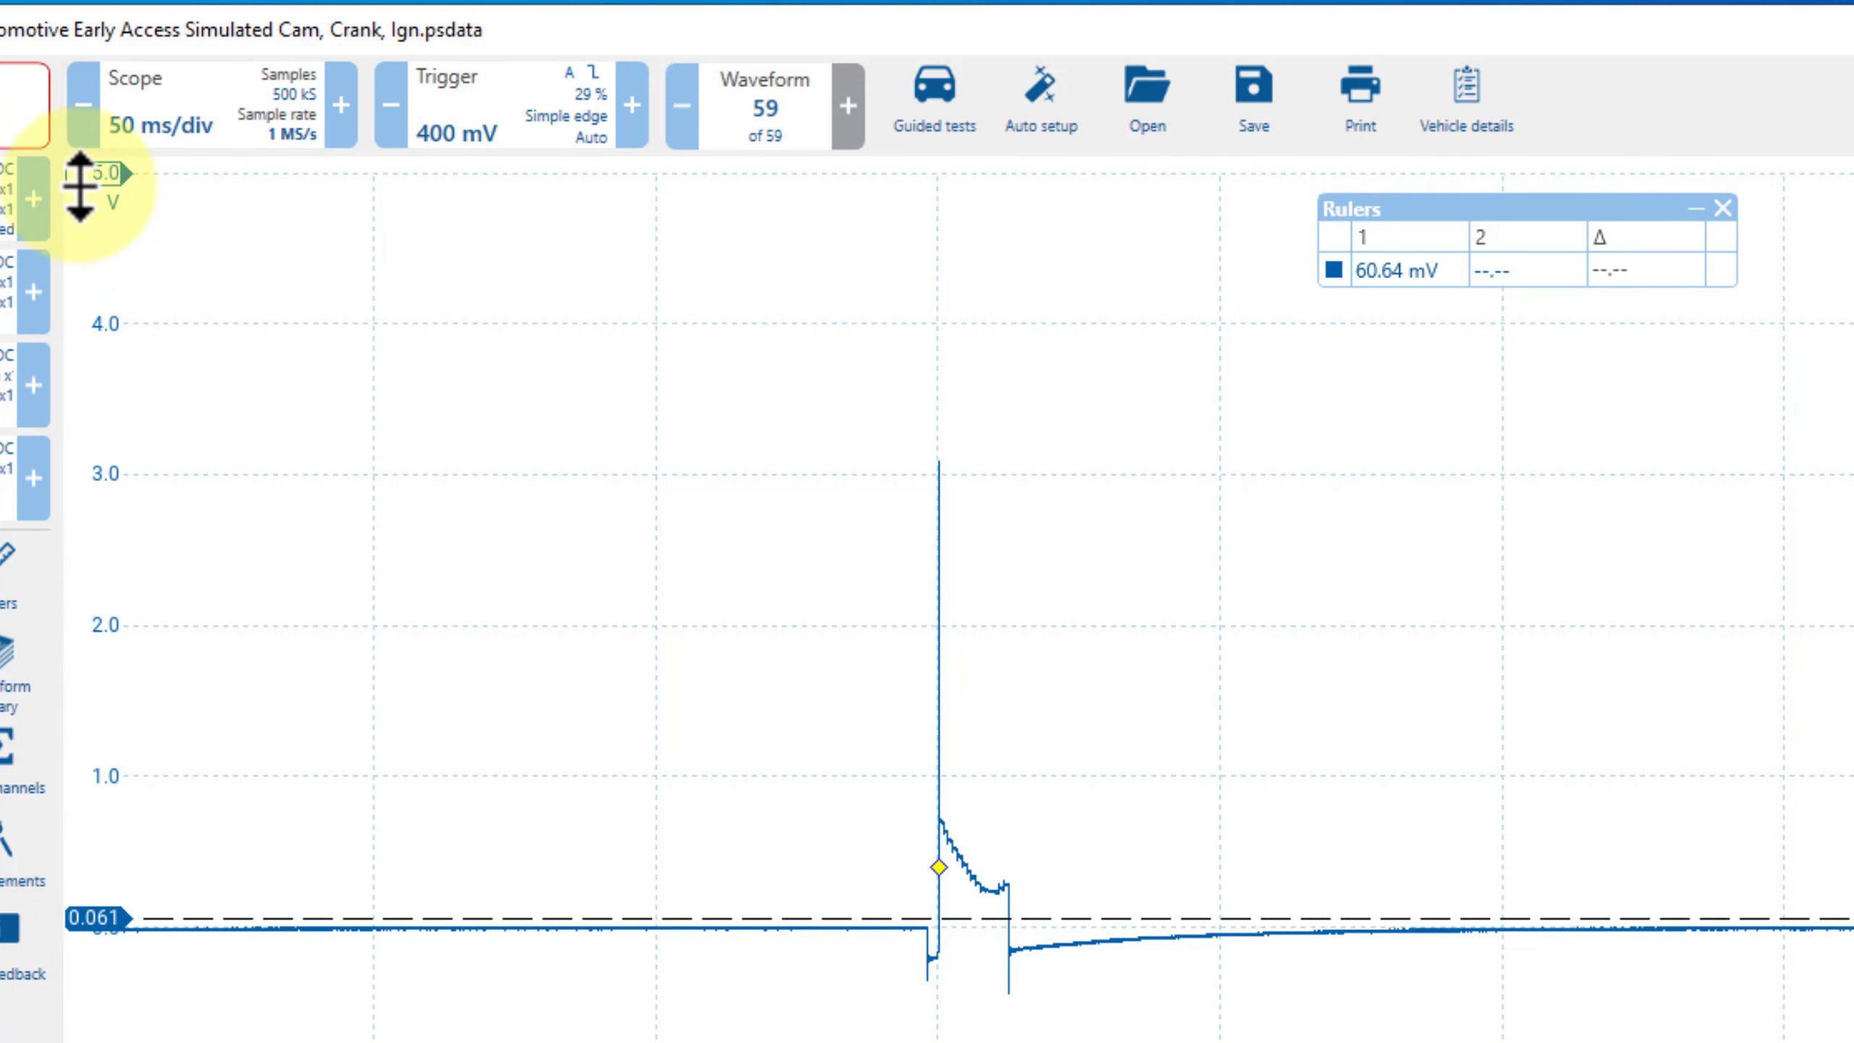
pyautogui.moveTo(82, 176); pyautogui.dragTo(95, 460)
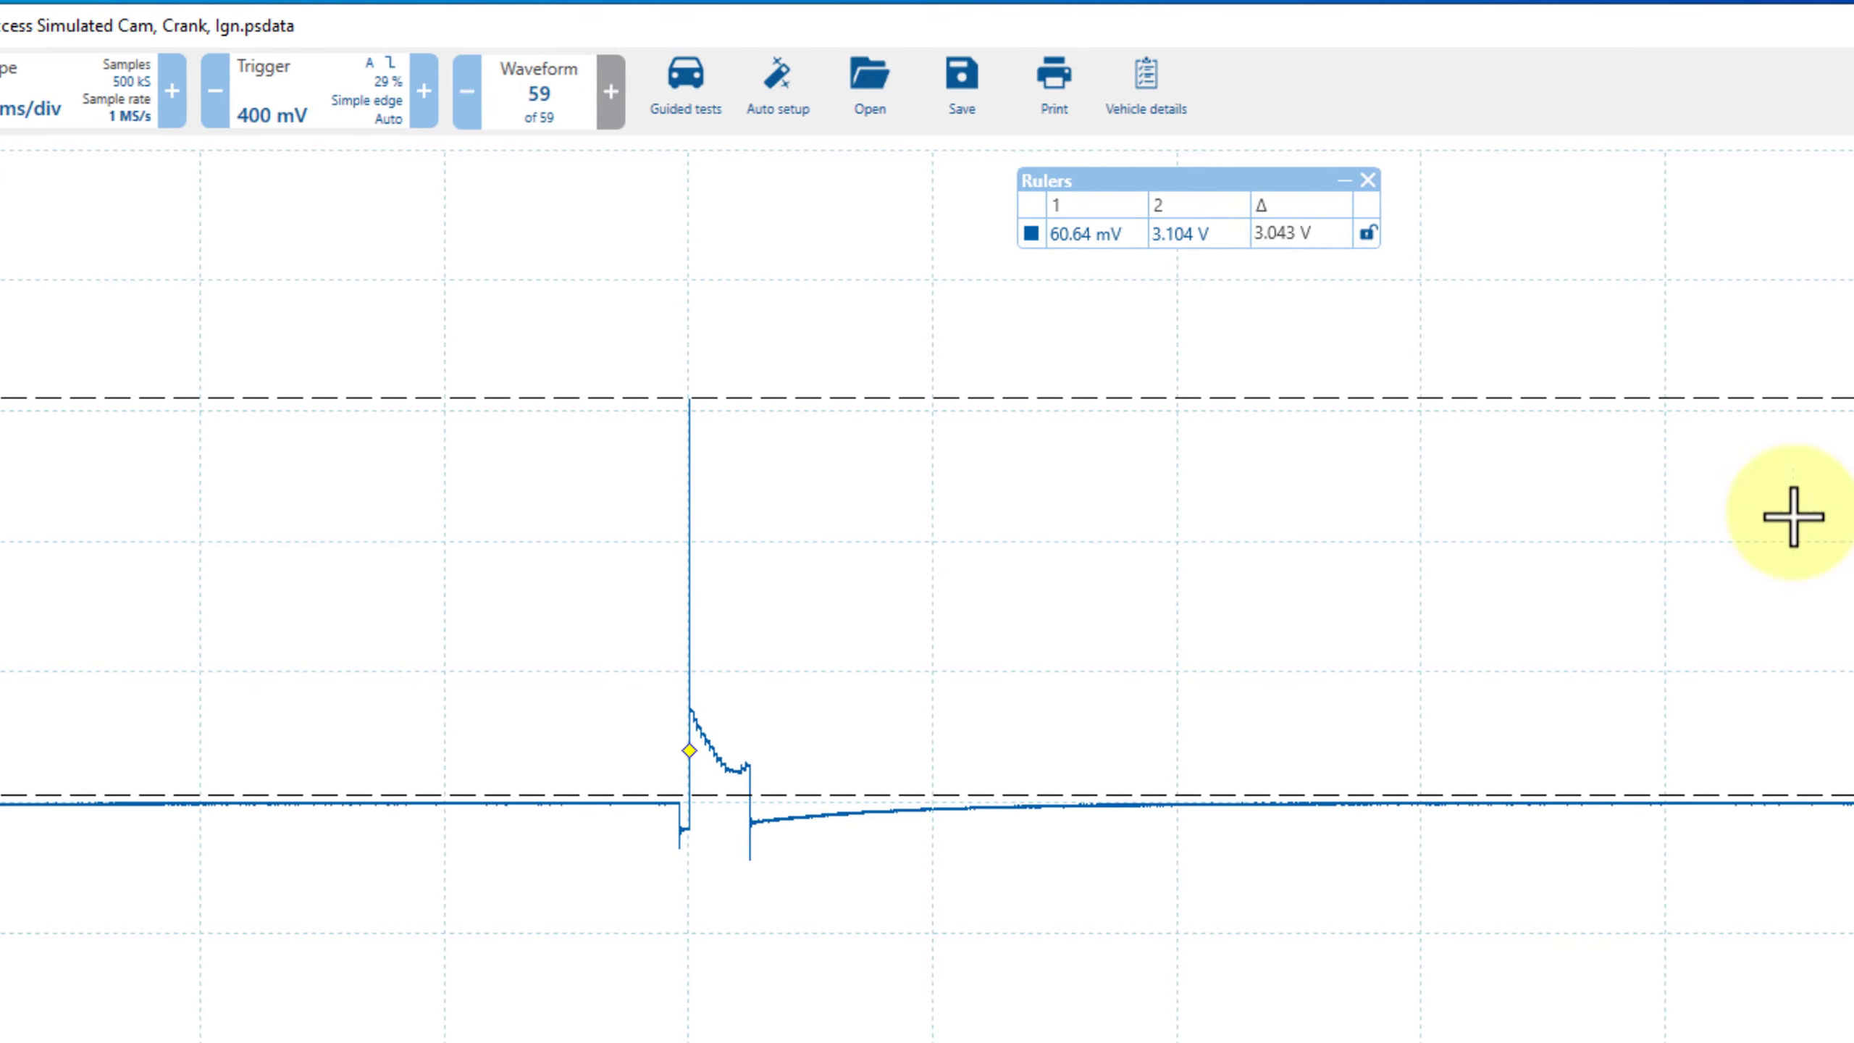
pyautogui.moveTo(569, 355); pyautogui.dragTo(927, 942)
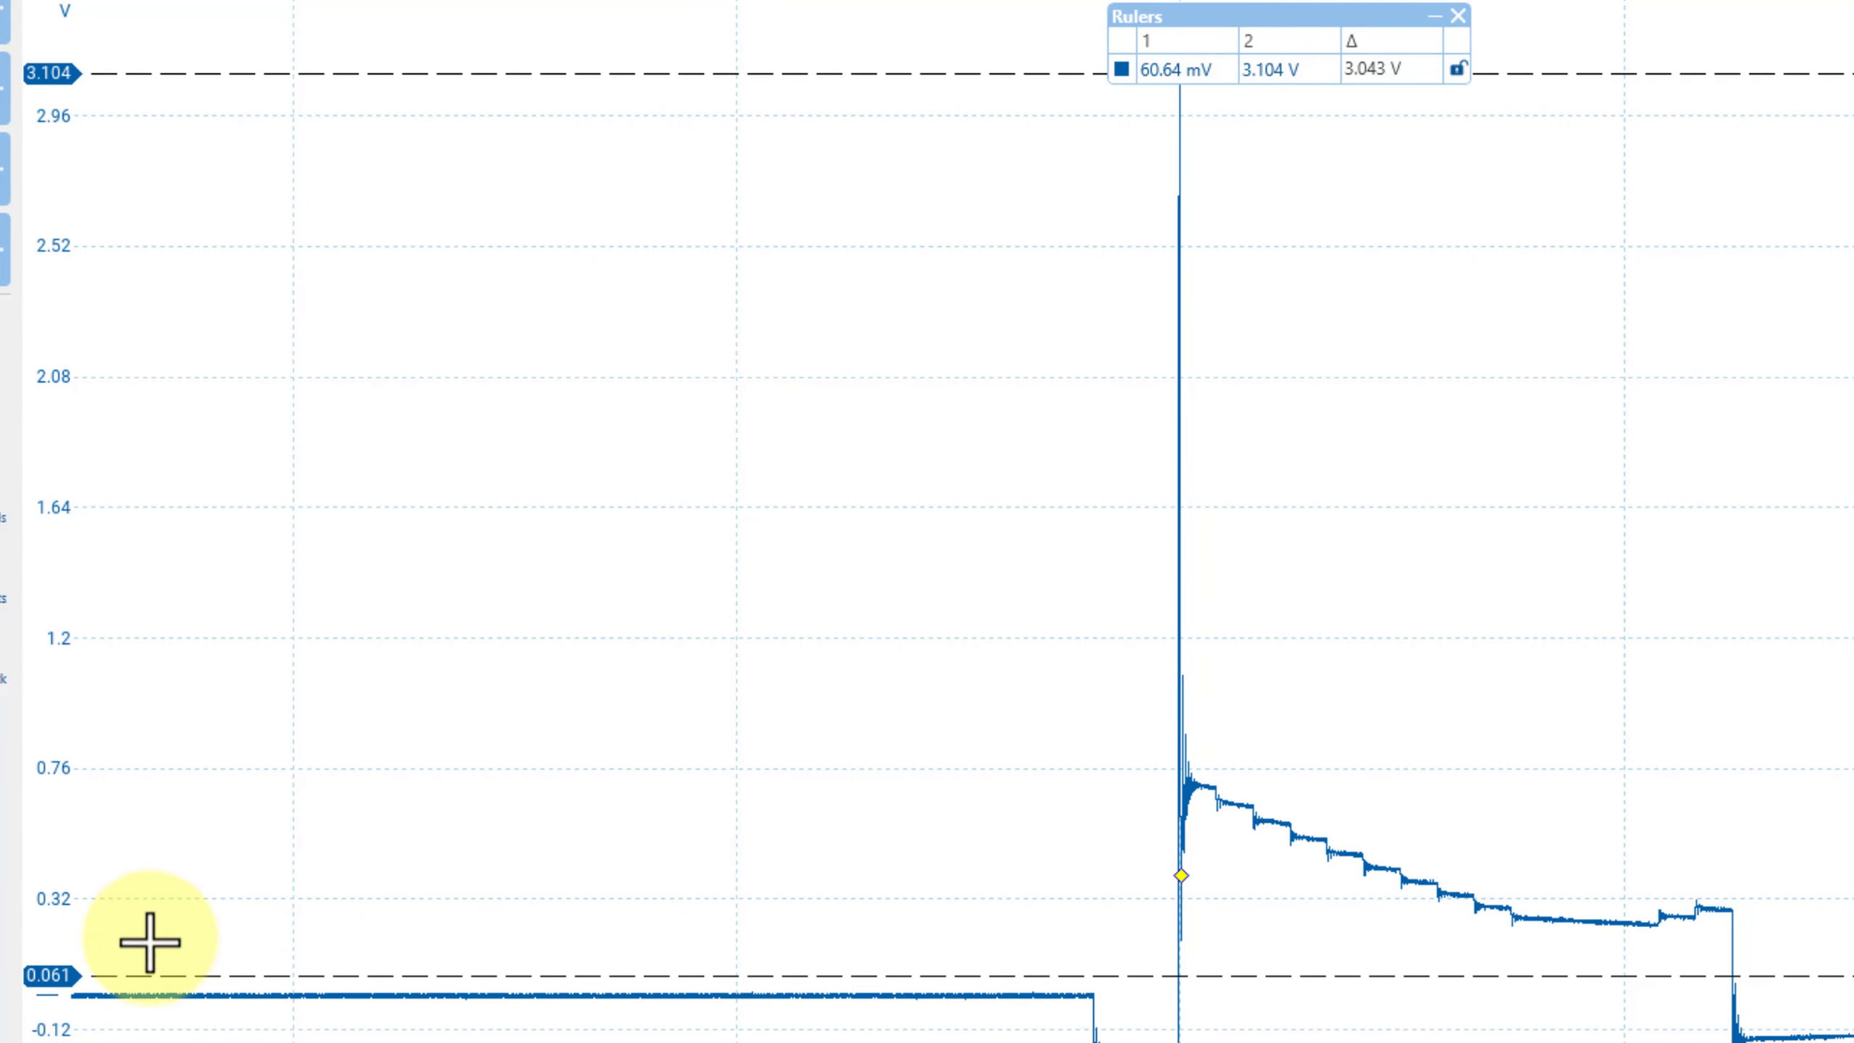
pyautogui.moveTo(59, 976); pyautogui.dragTo(57, 986)
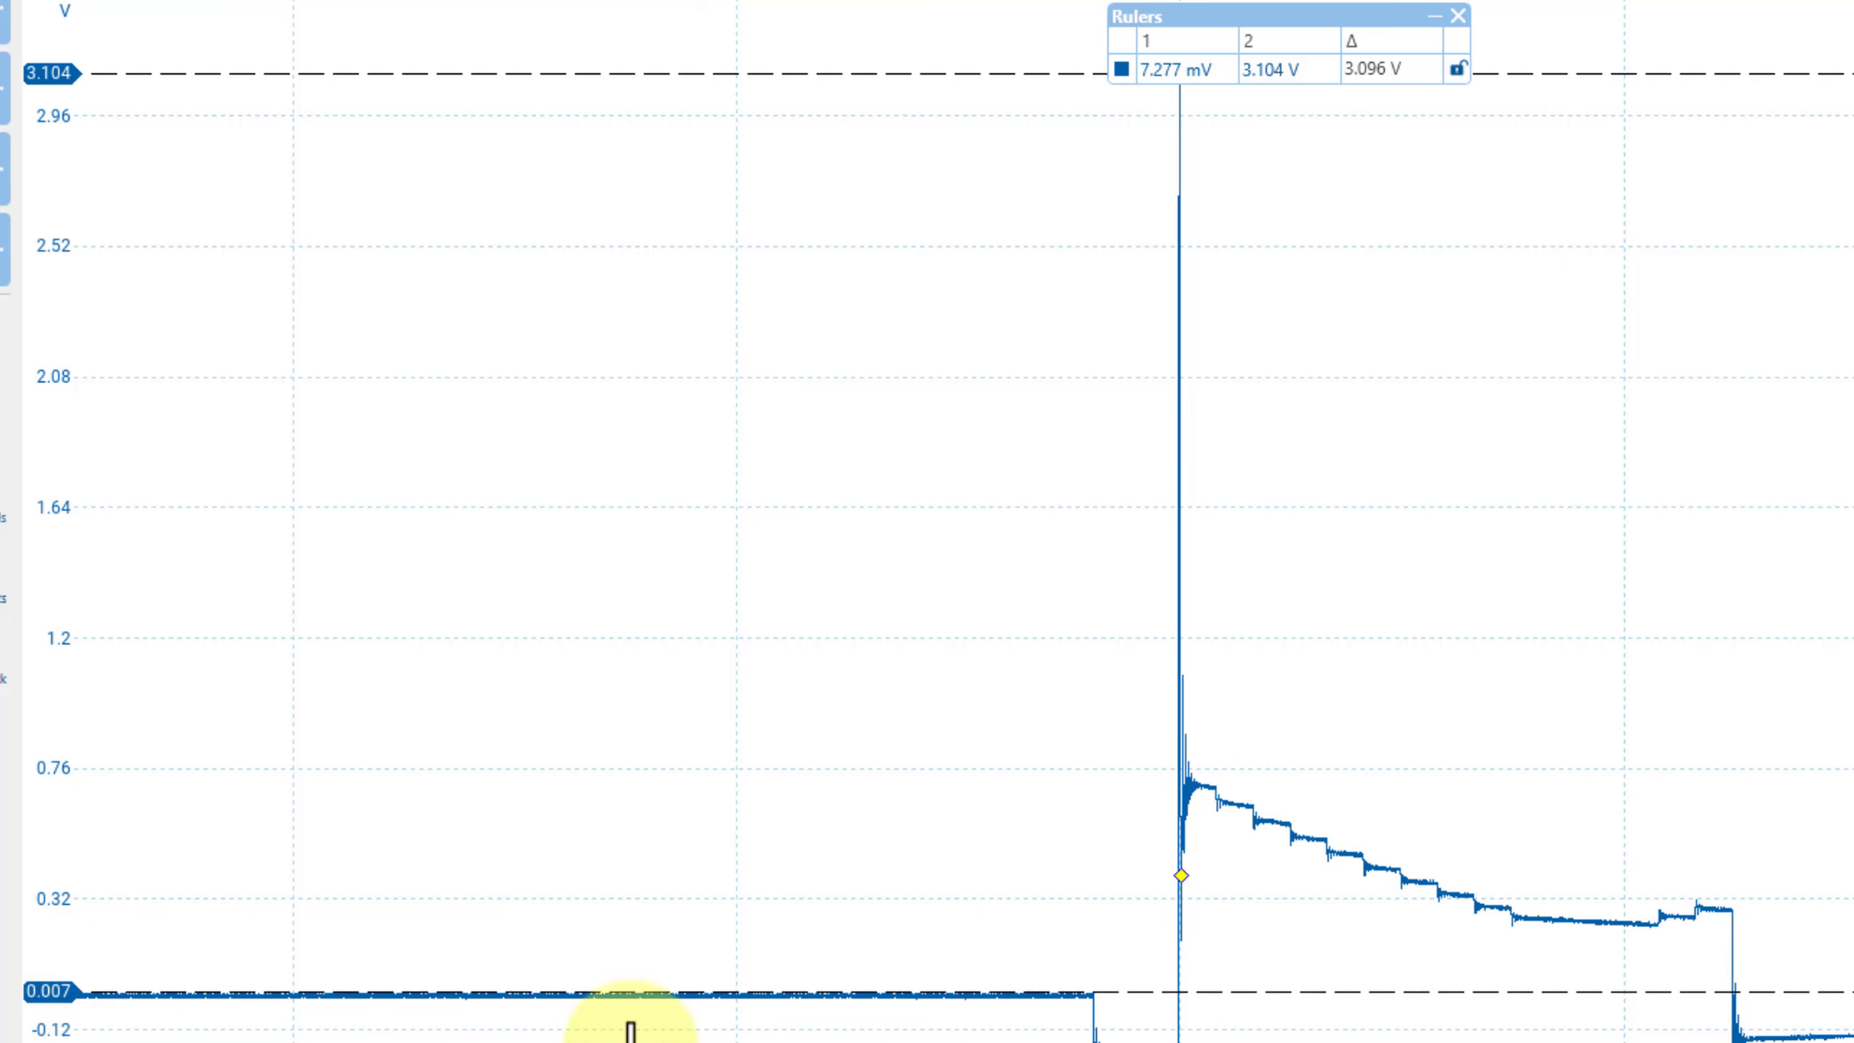
# - Set channel A's signal ruler 1 to exactly 0 V in the ruler legend
pyautogui.click(1177, 71)
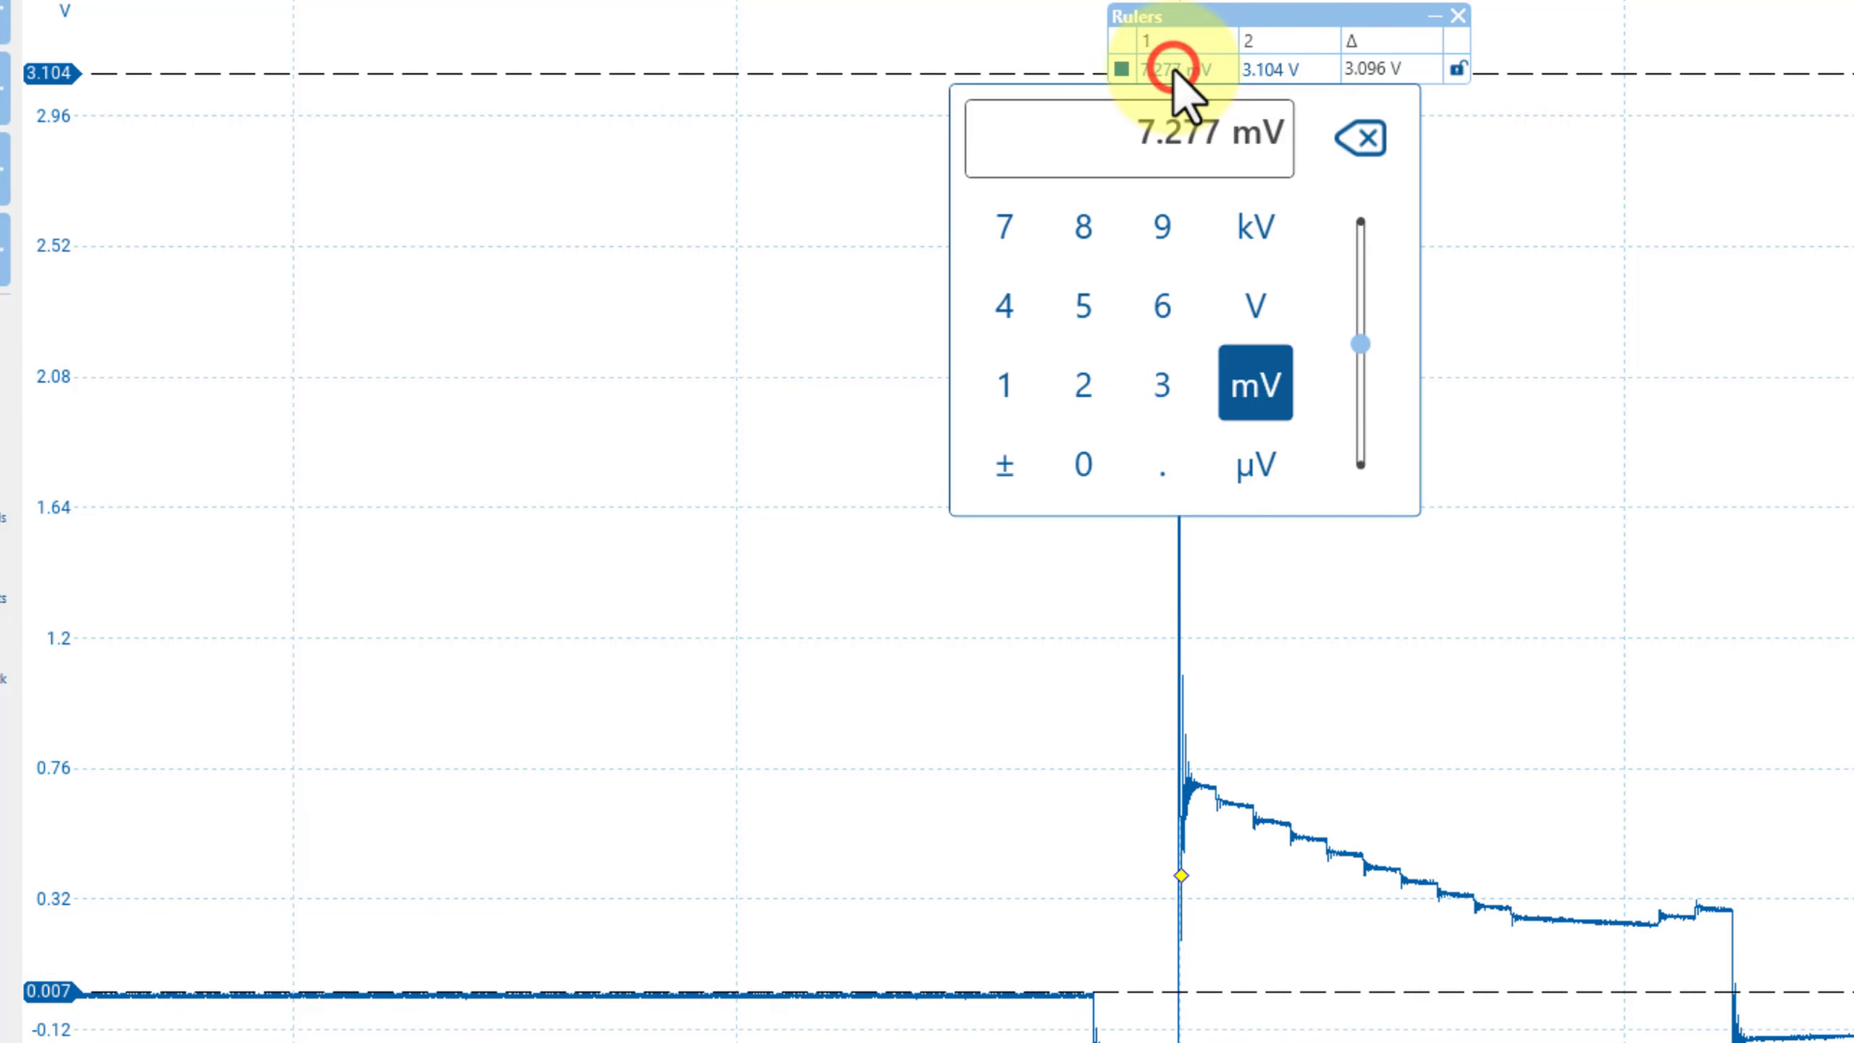
pyautogui.click(1091, 476)
pyautogui.click(1476, 577)
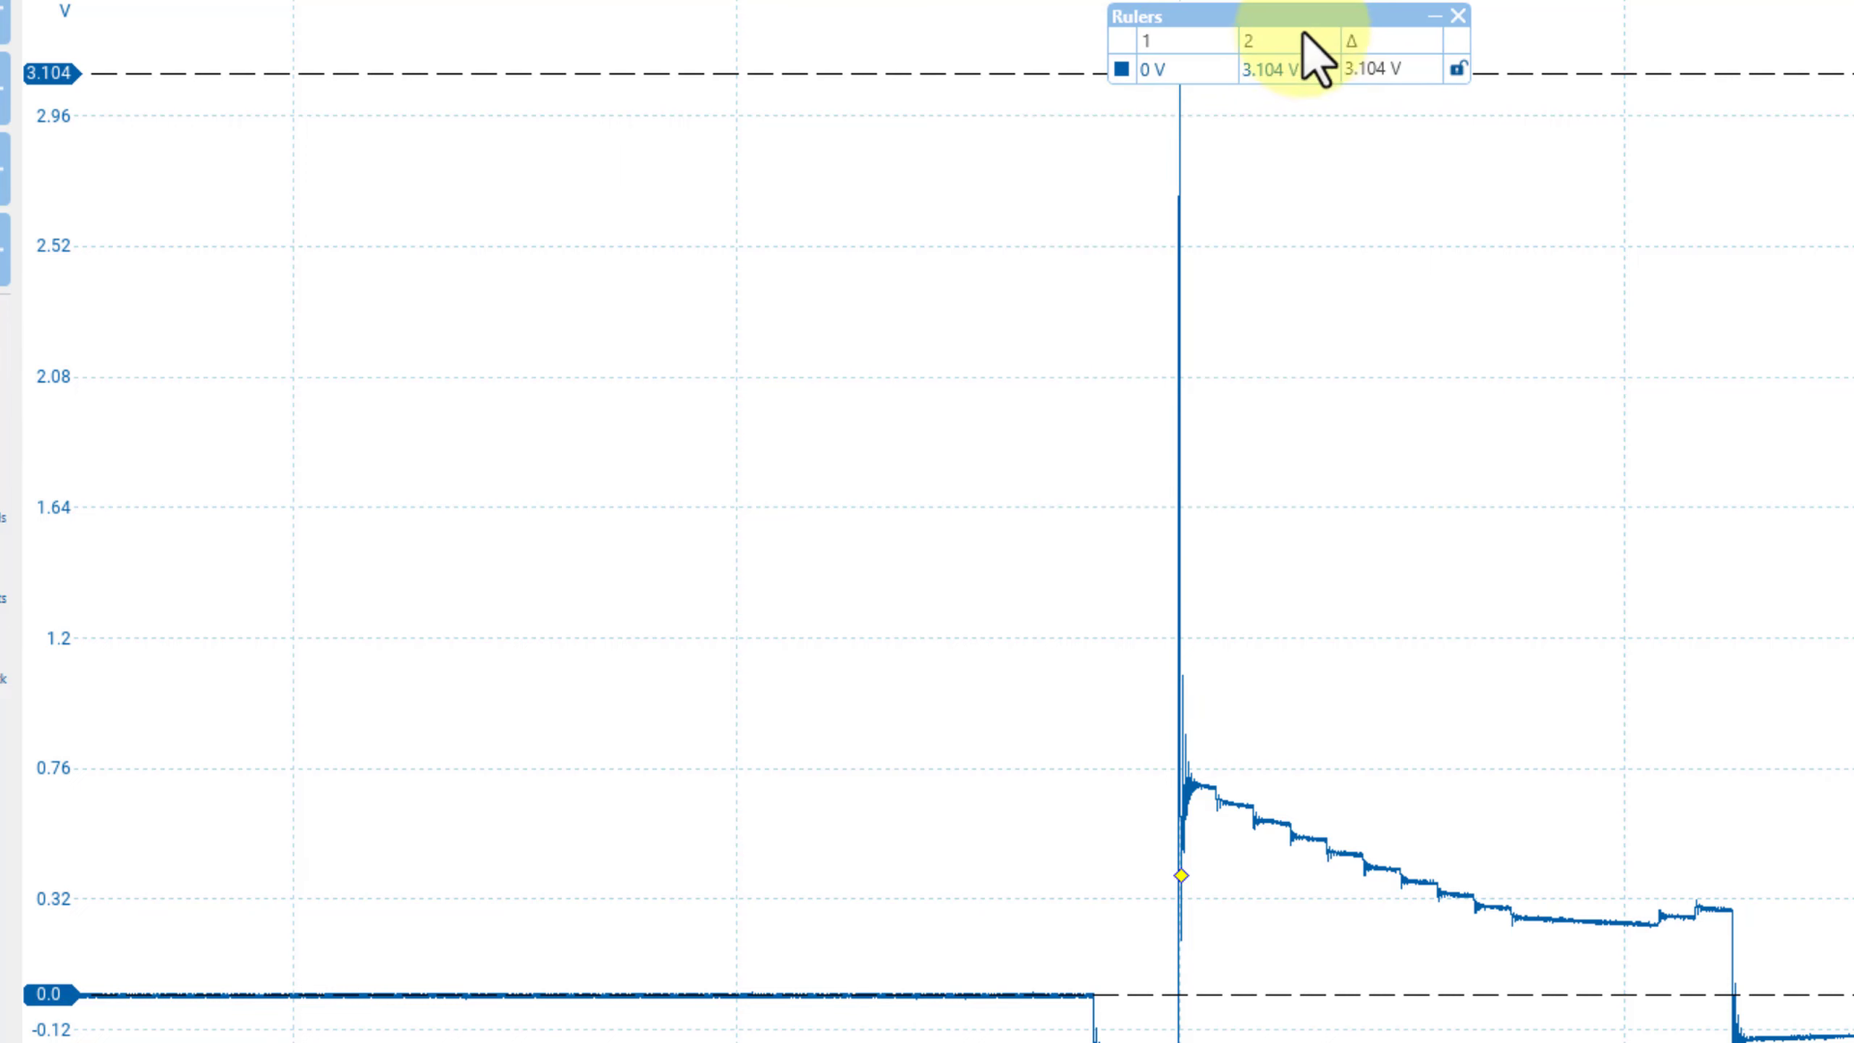
# - Move the ruler legend clear of the peak and refine signal ruler 2 to about 3.092 V at the spike's tip, restoring the full view
pyautogui.moveTo(1293, 22); pyautogui.dragTo(1465, 226)
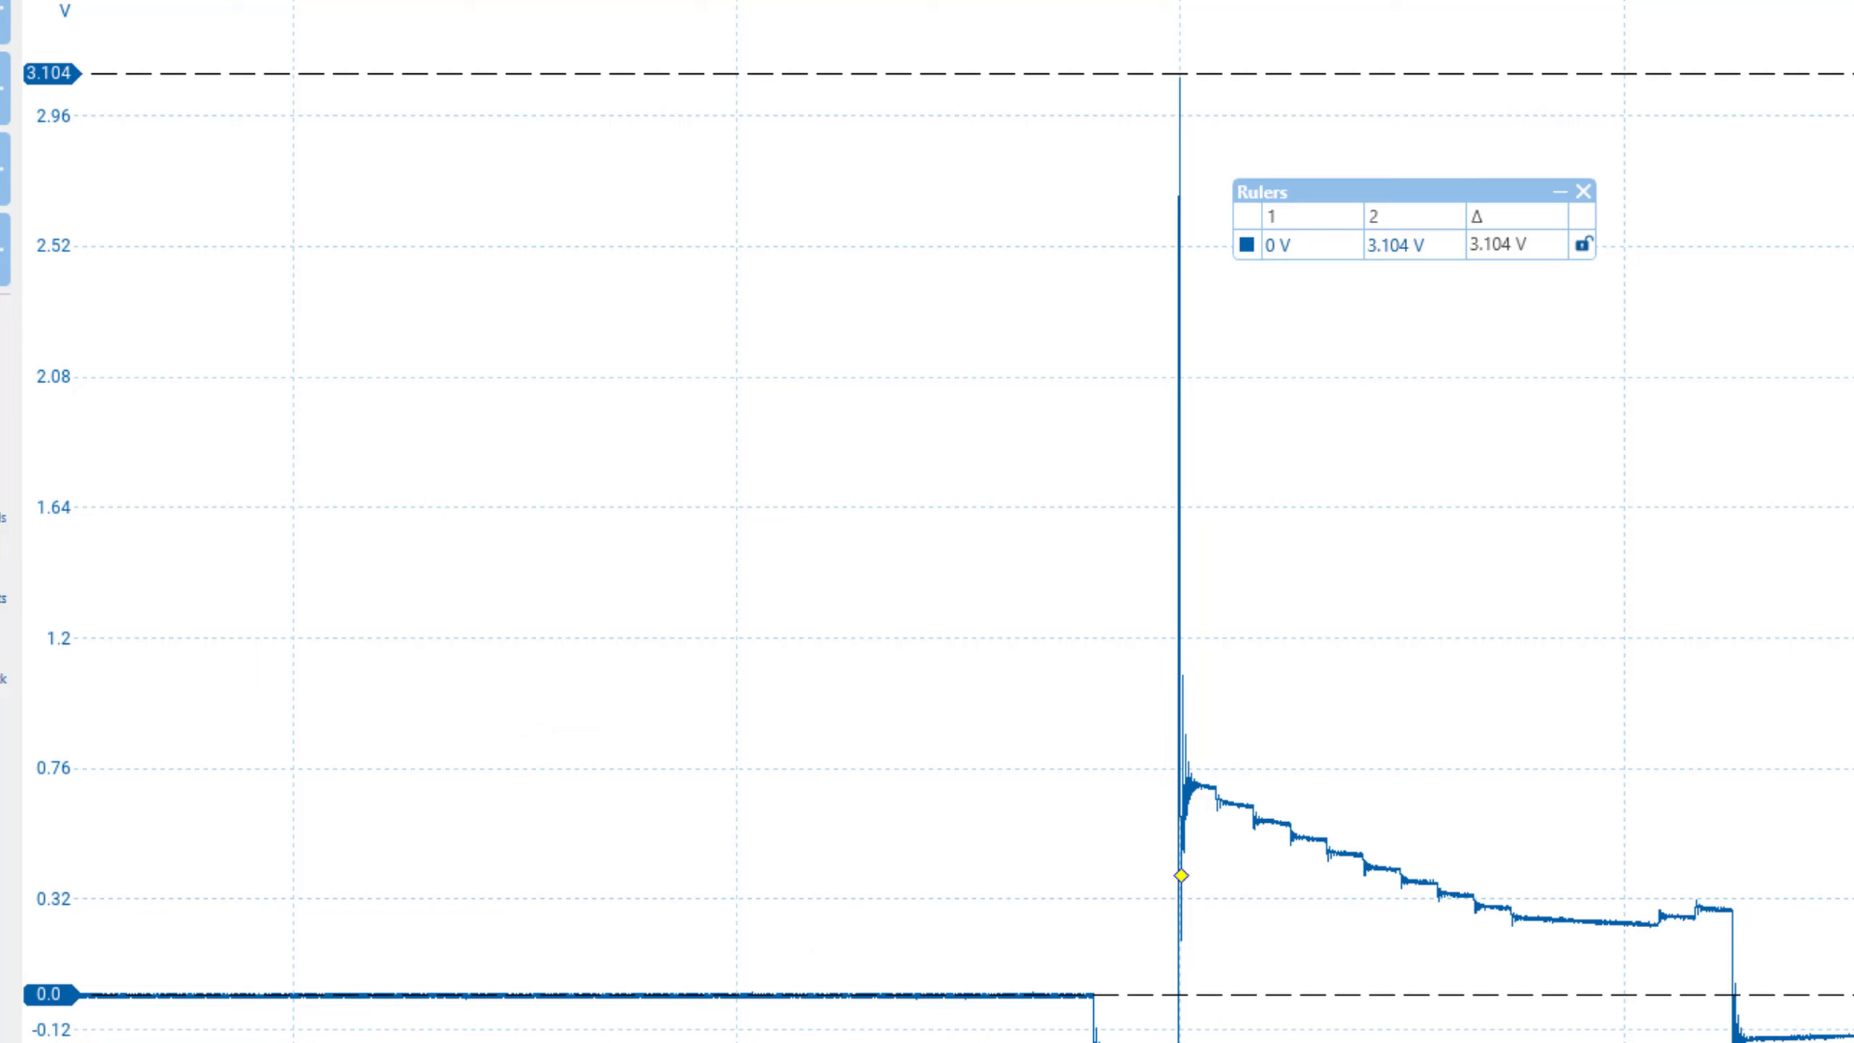
pyautogui.hotkey('ctrl', 'z')
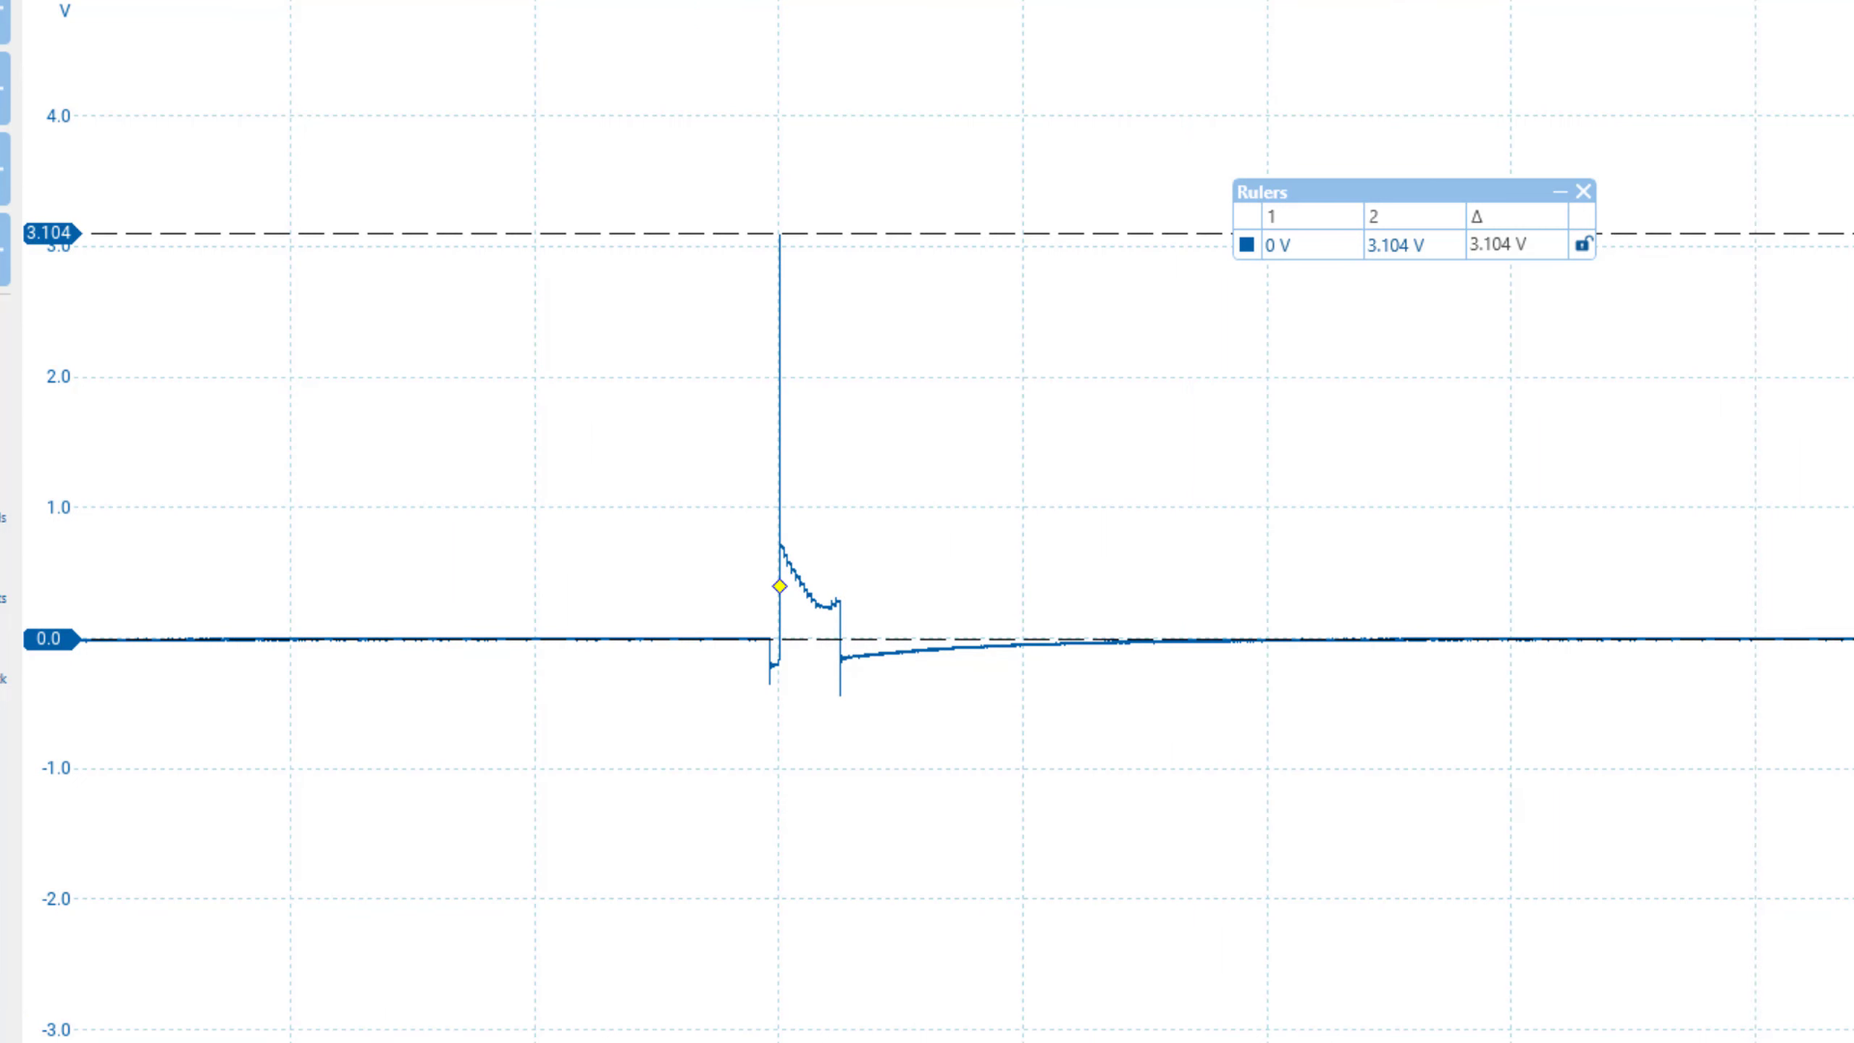
pyautogui.moveTo(750, 207); pyautogui.dragTo(809, 262)
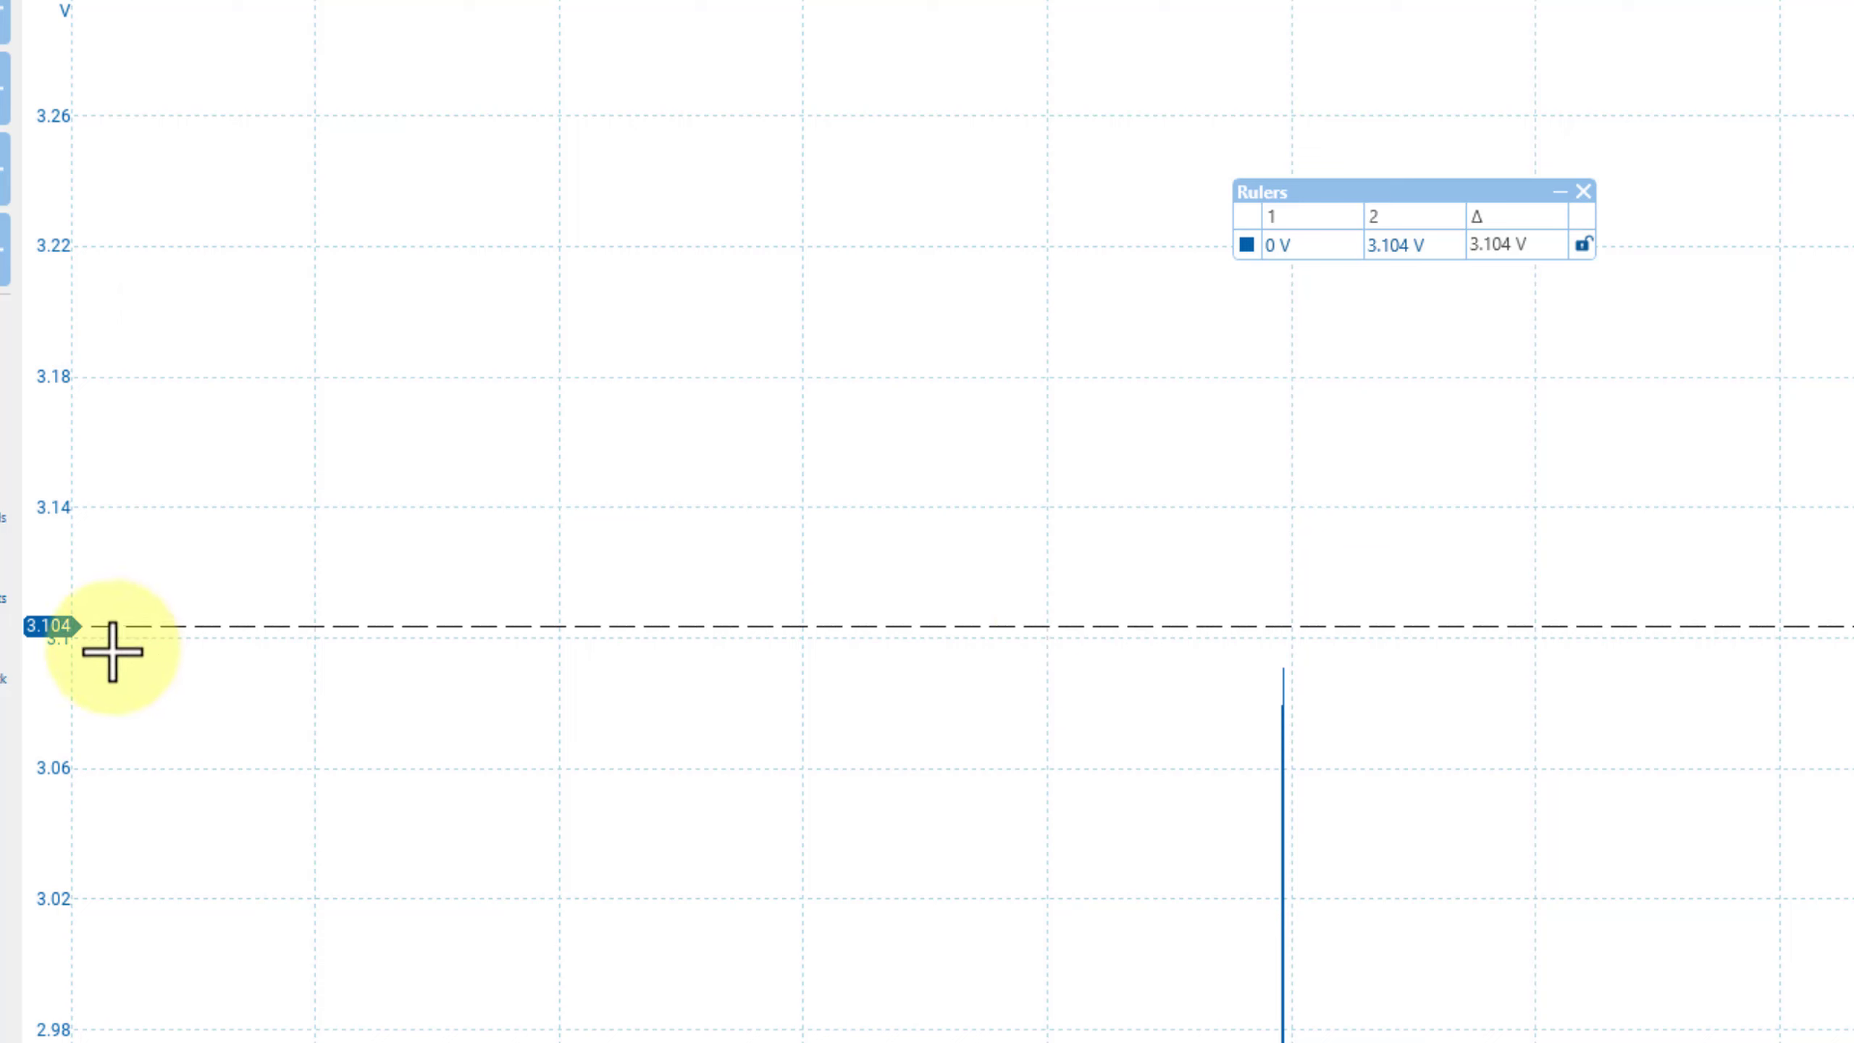
pyautogui.moveTo(54, 635); pyautogui.dragTo(54, 668)
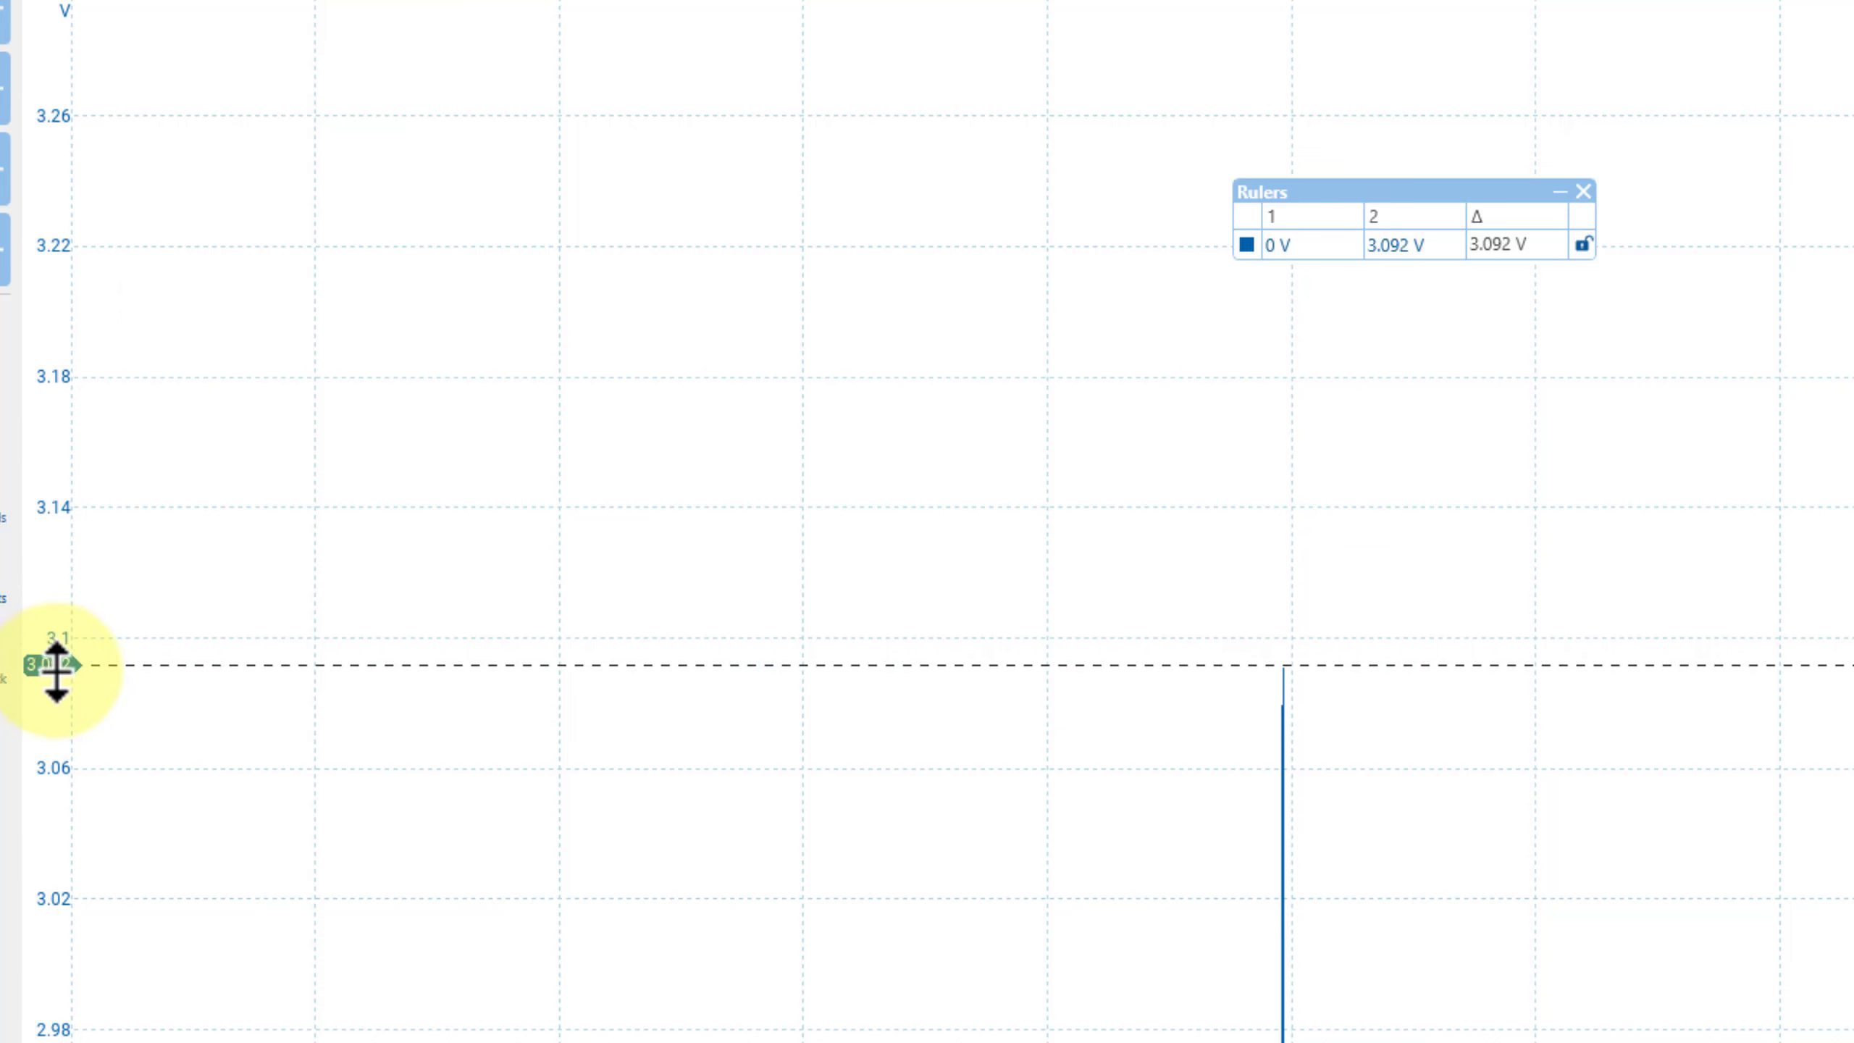
pyautogui.moveTo(1847, 1023); pyautogui.dragTo(826, 319)
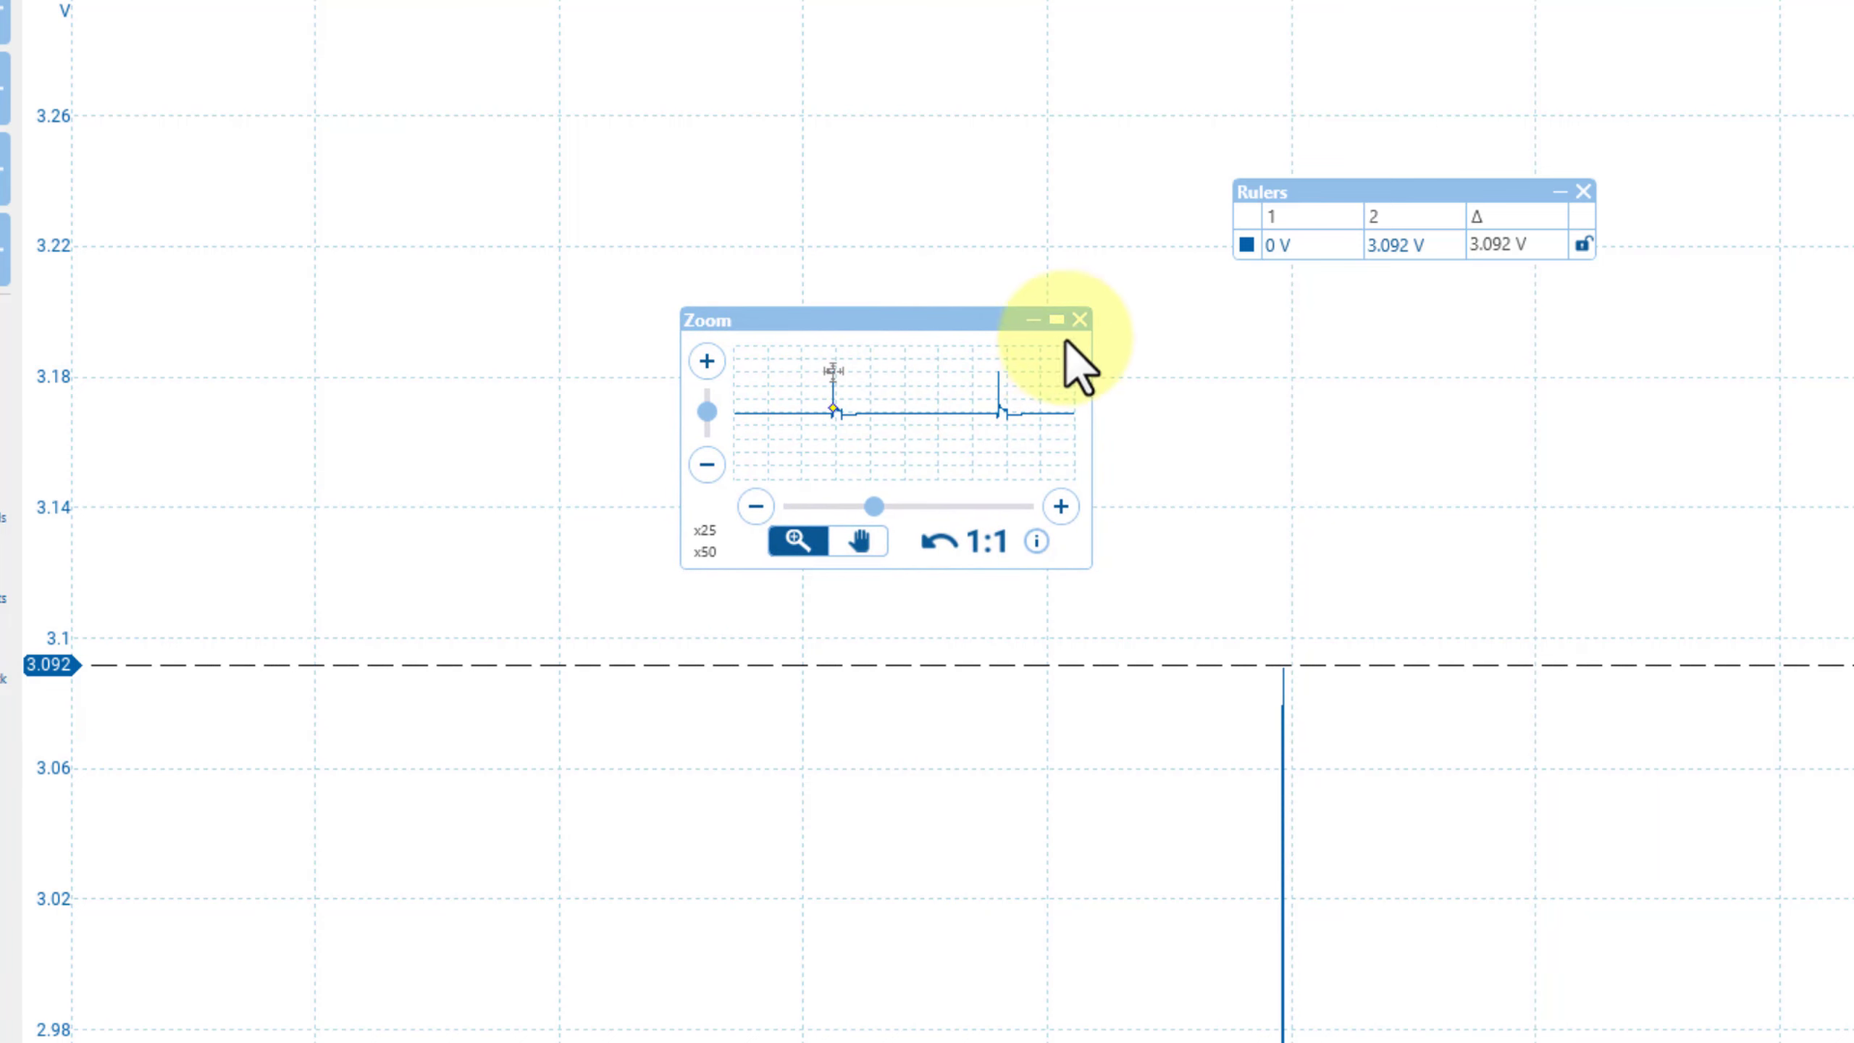
pyautogui.click(1080, 320)
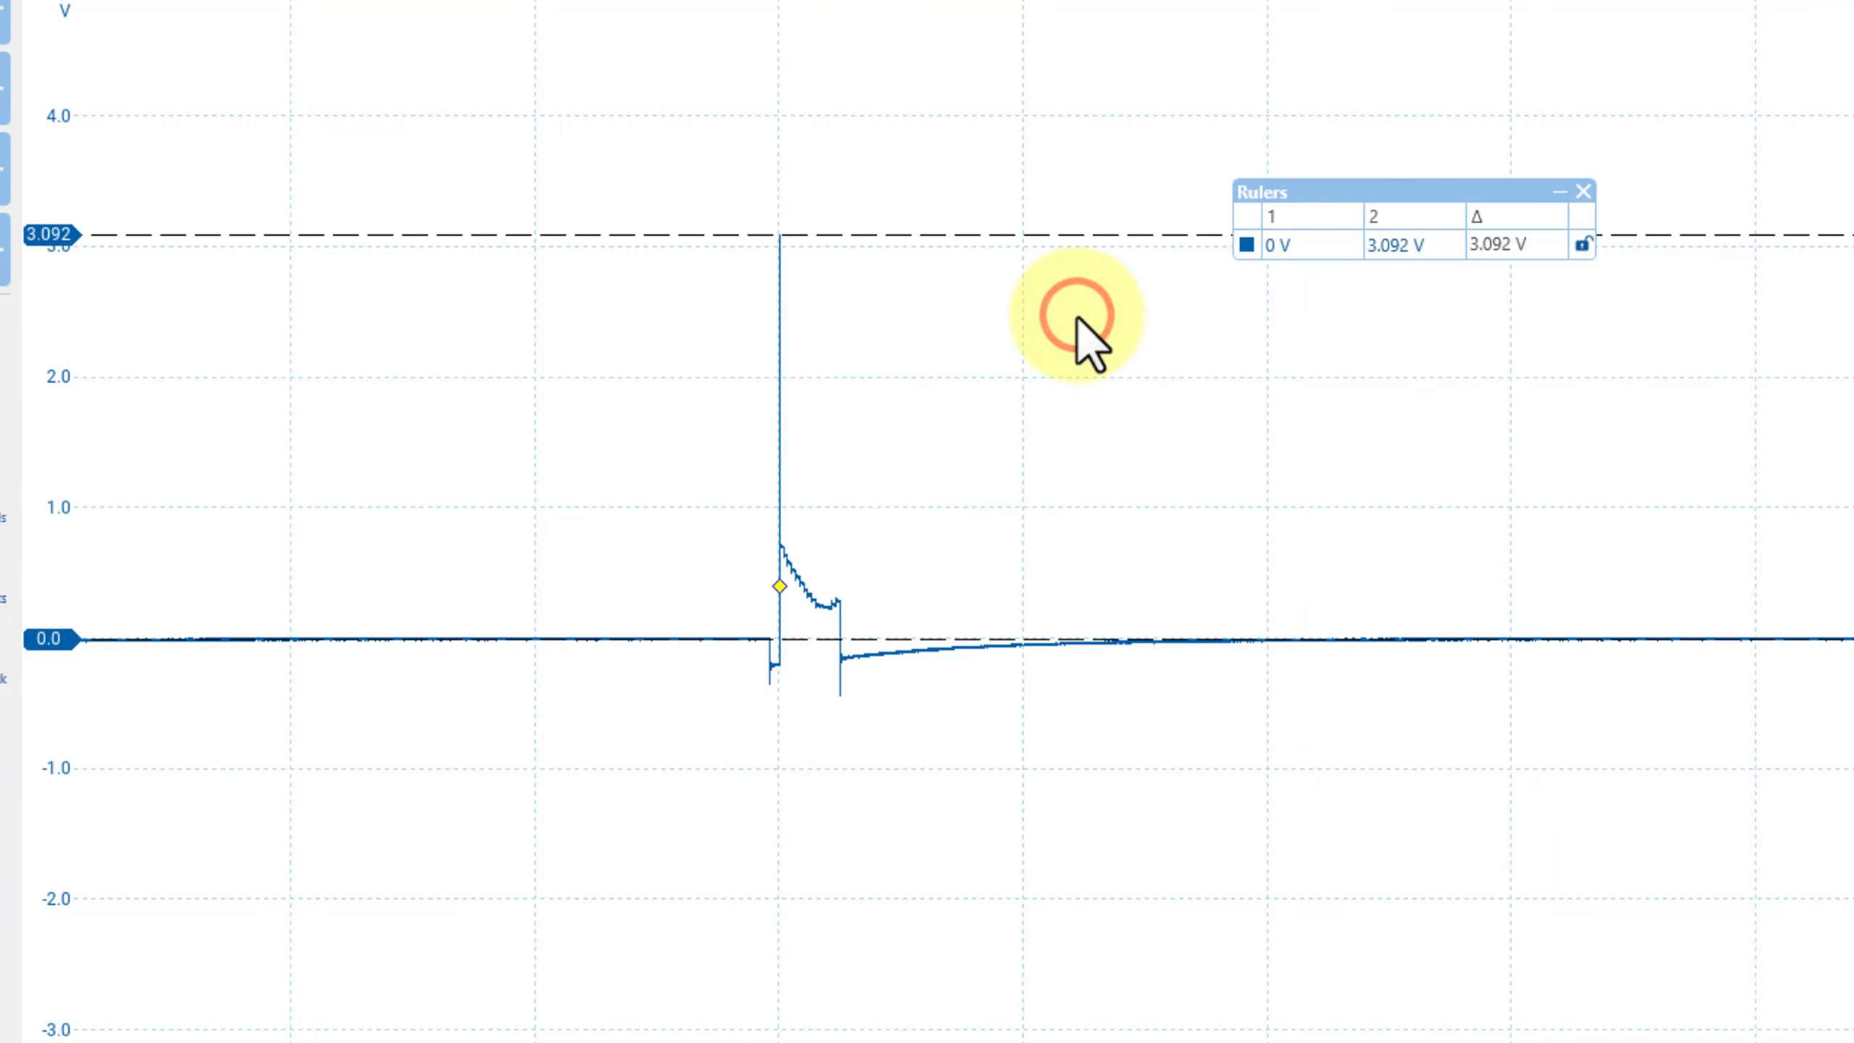
# - Reposition the ruler legend, remove signal ruler 2 by returning it to its parked position, and clear the remaining ruler
pyautogui.moveTo(1399, 192); pyautogui.dragTo(805, 79)
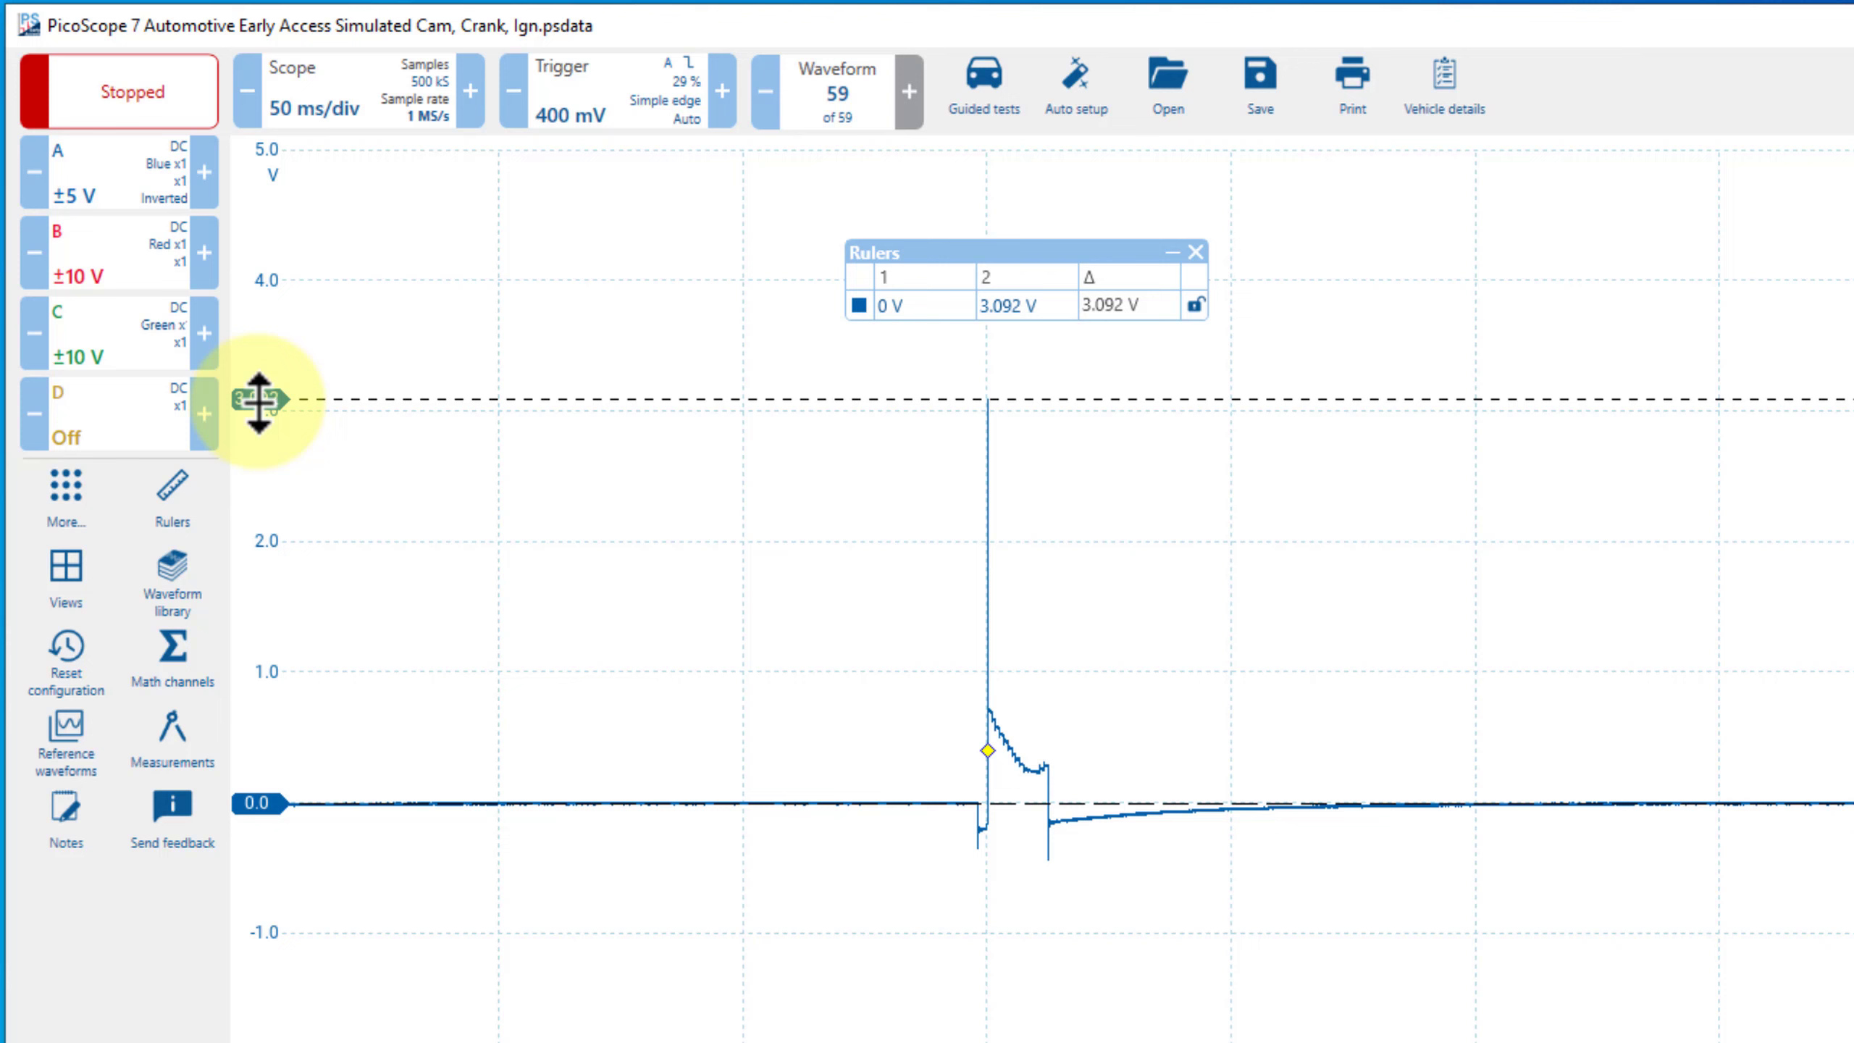
pyautogui.moveTo(260, 400); pyautogui.dragTo(250, 153)
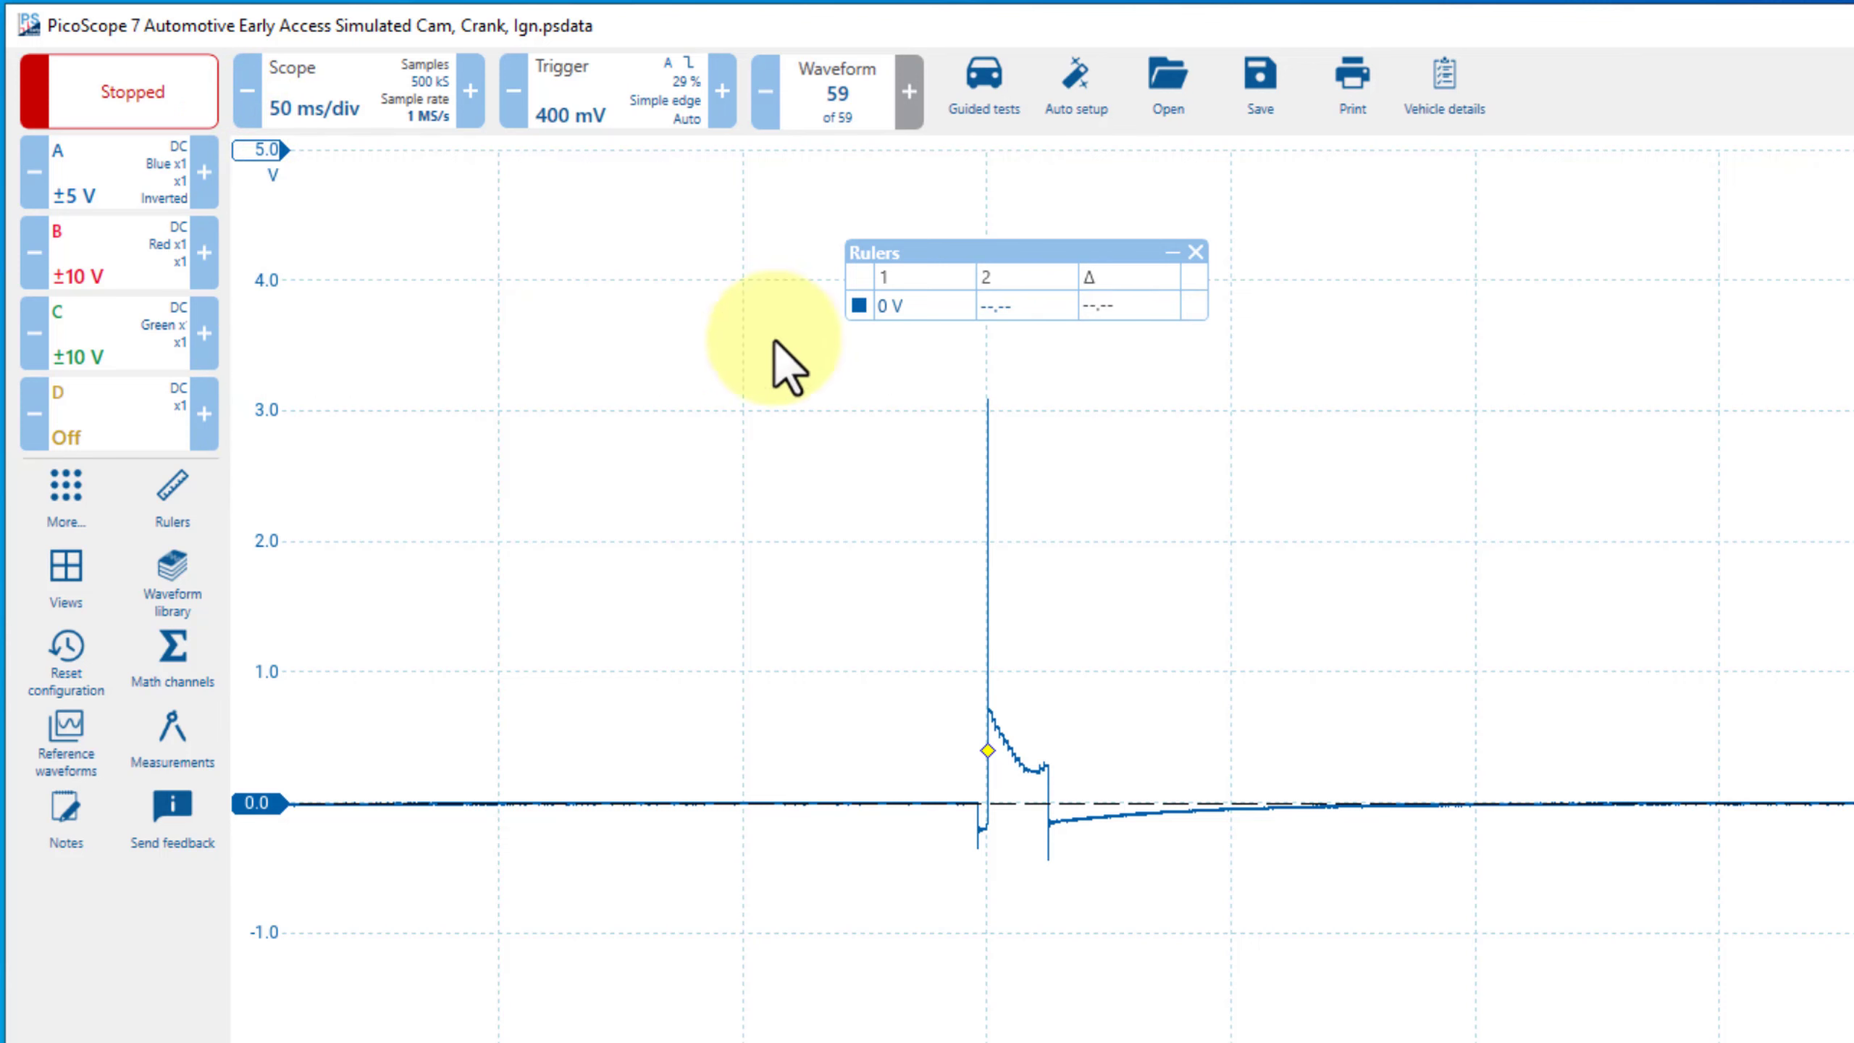
pyautogui.click(1196, 253)
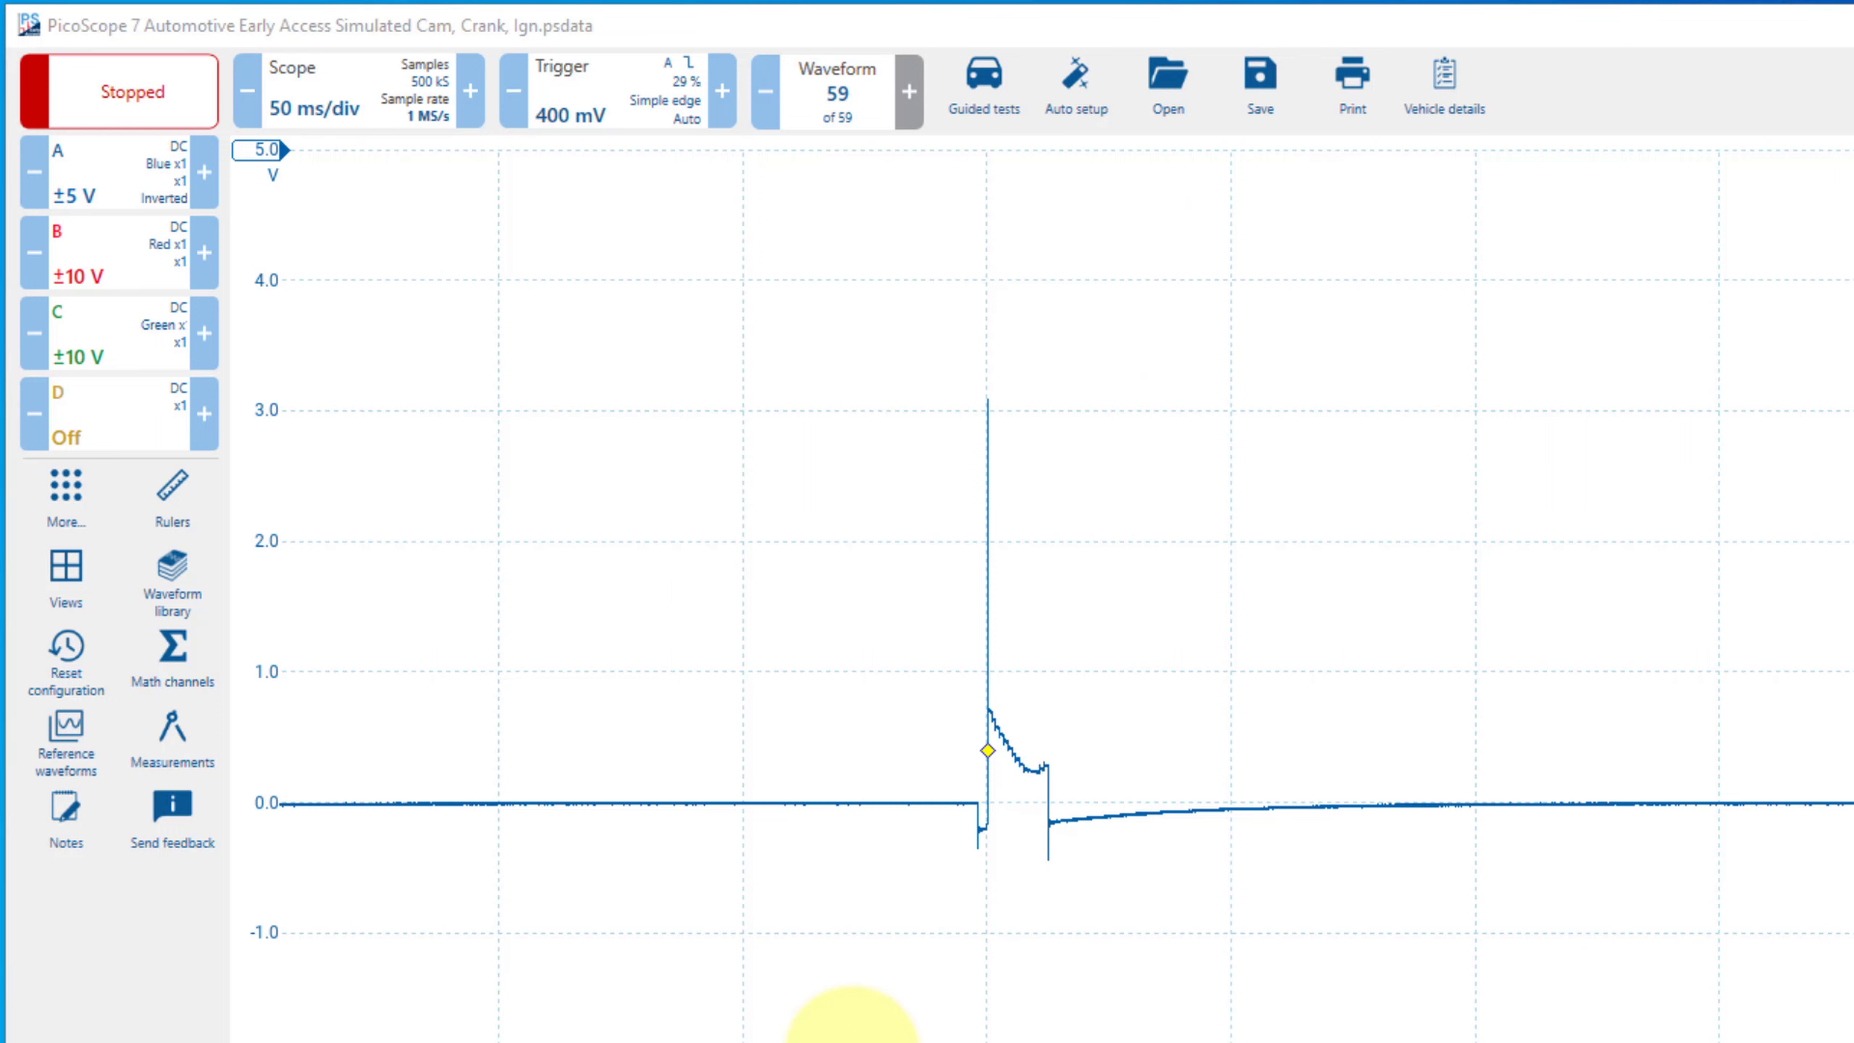
# - Turn on the phase rulers and step through the 360° and 720° preset boundaries, ending with 100%
pyautogui.click(174, 500)
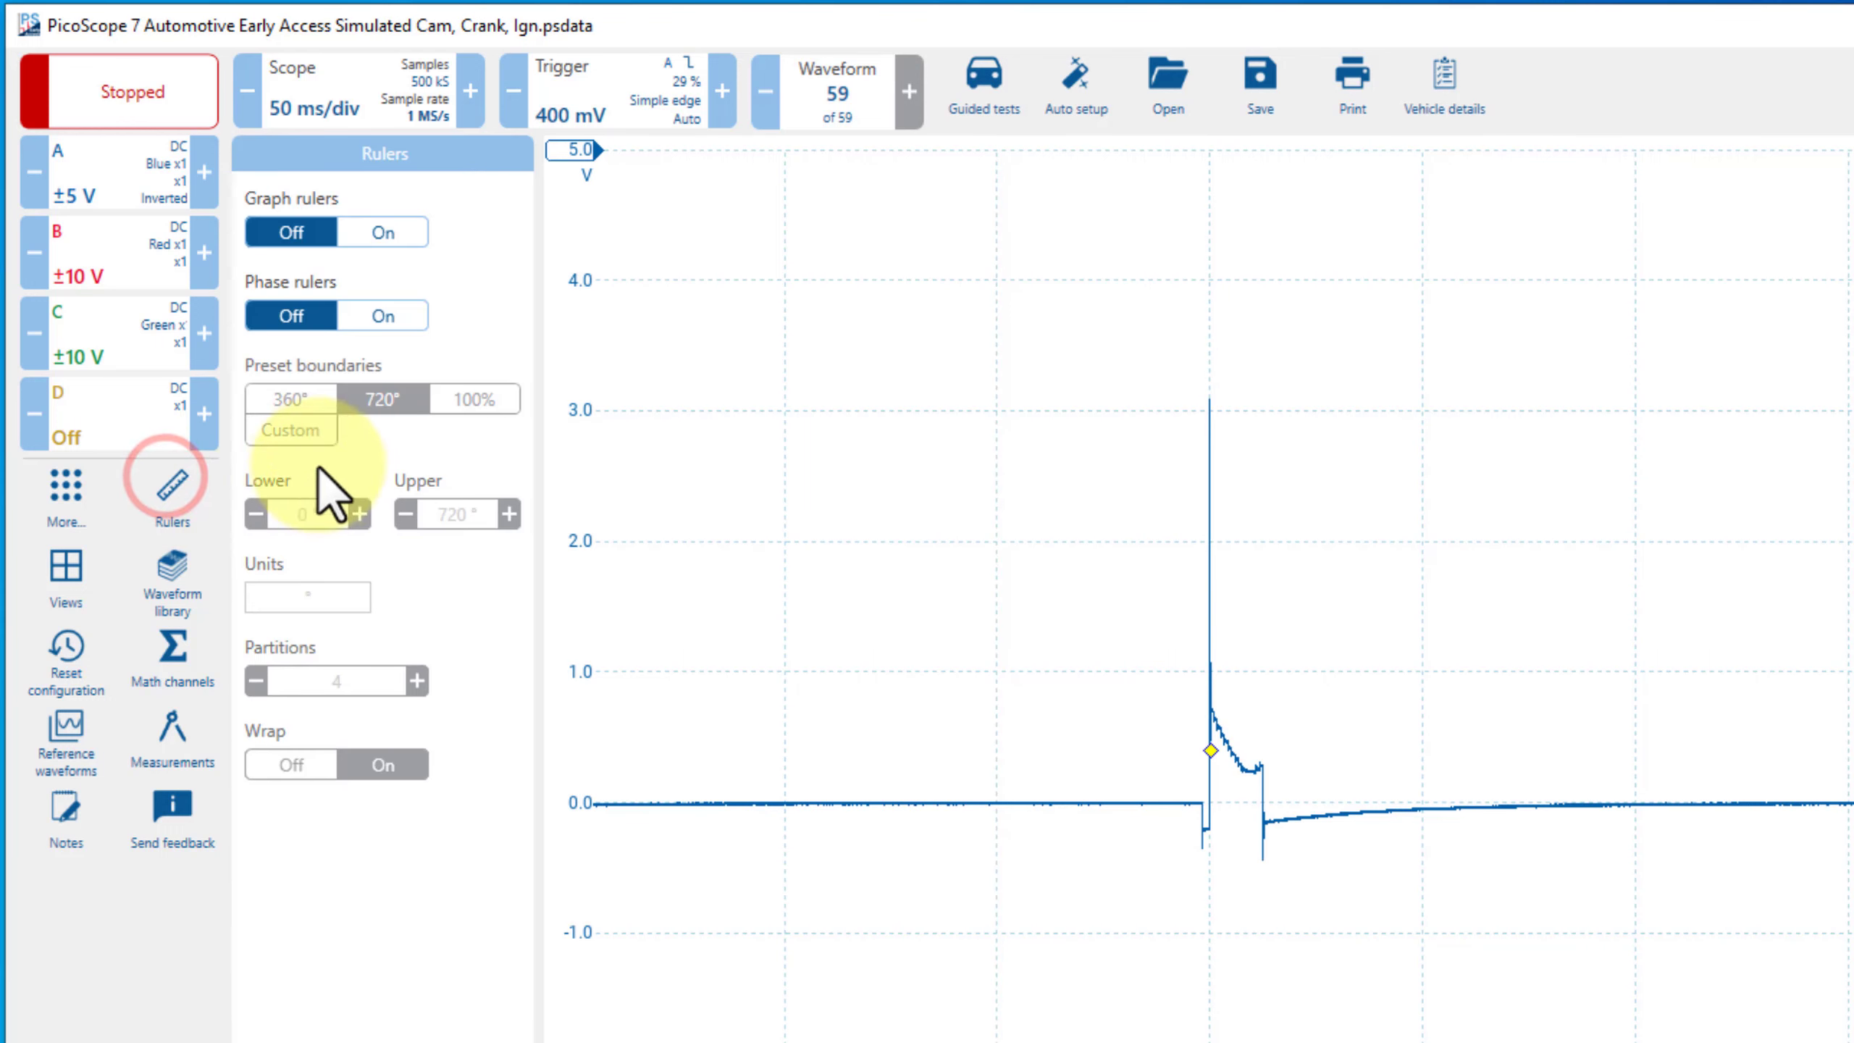
pyautogui.click(394, 315)
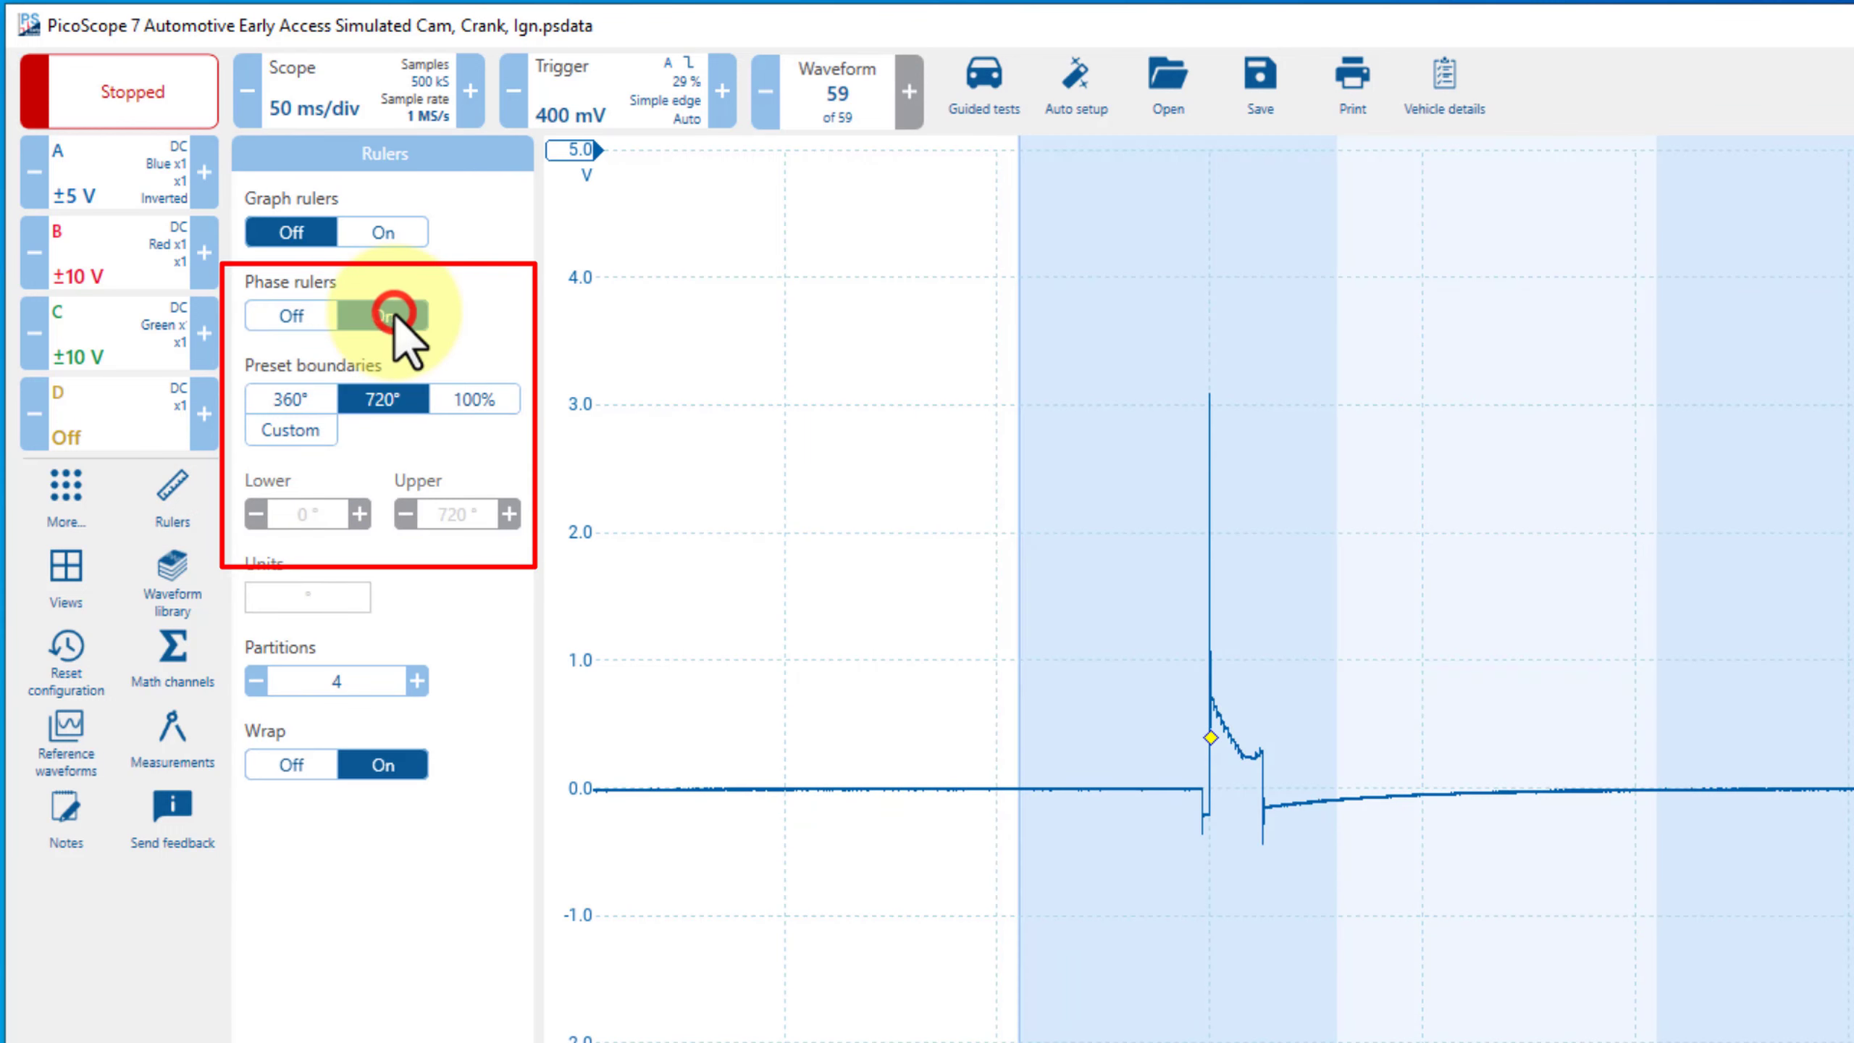
pyautogui.click(305, 400)
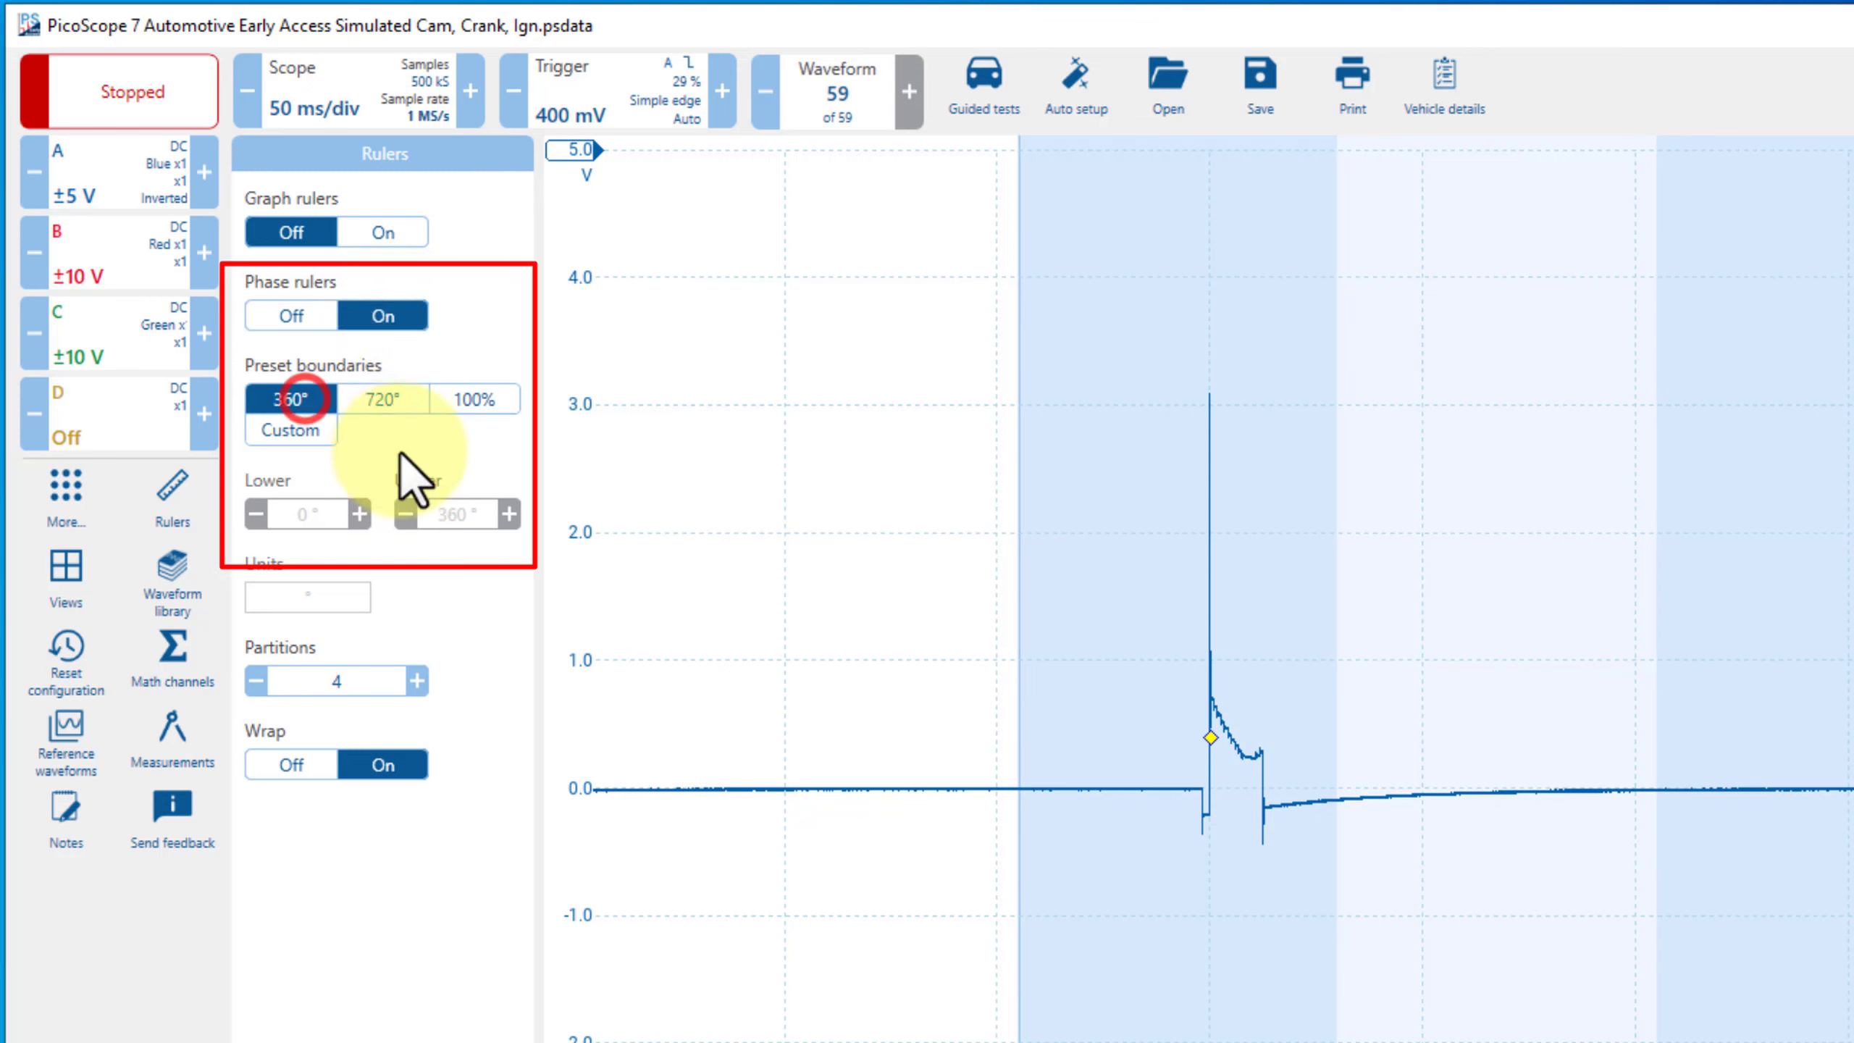
pyautogui.click(386, 400)
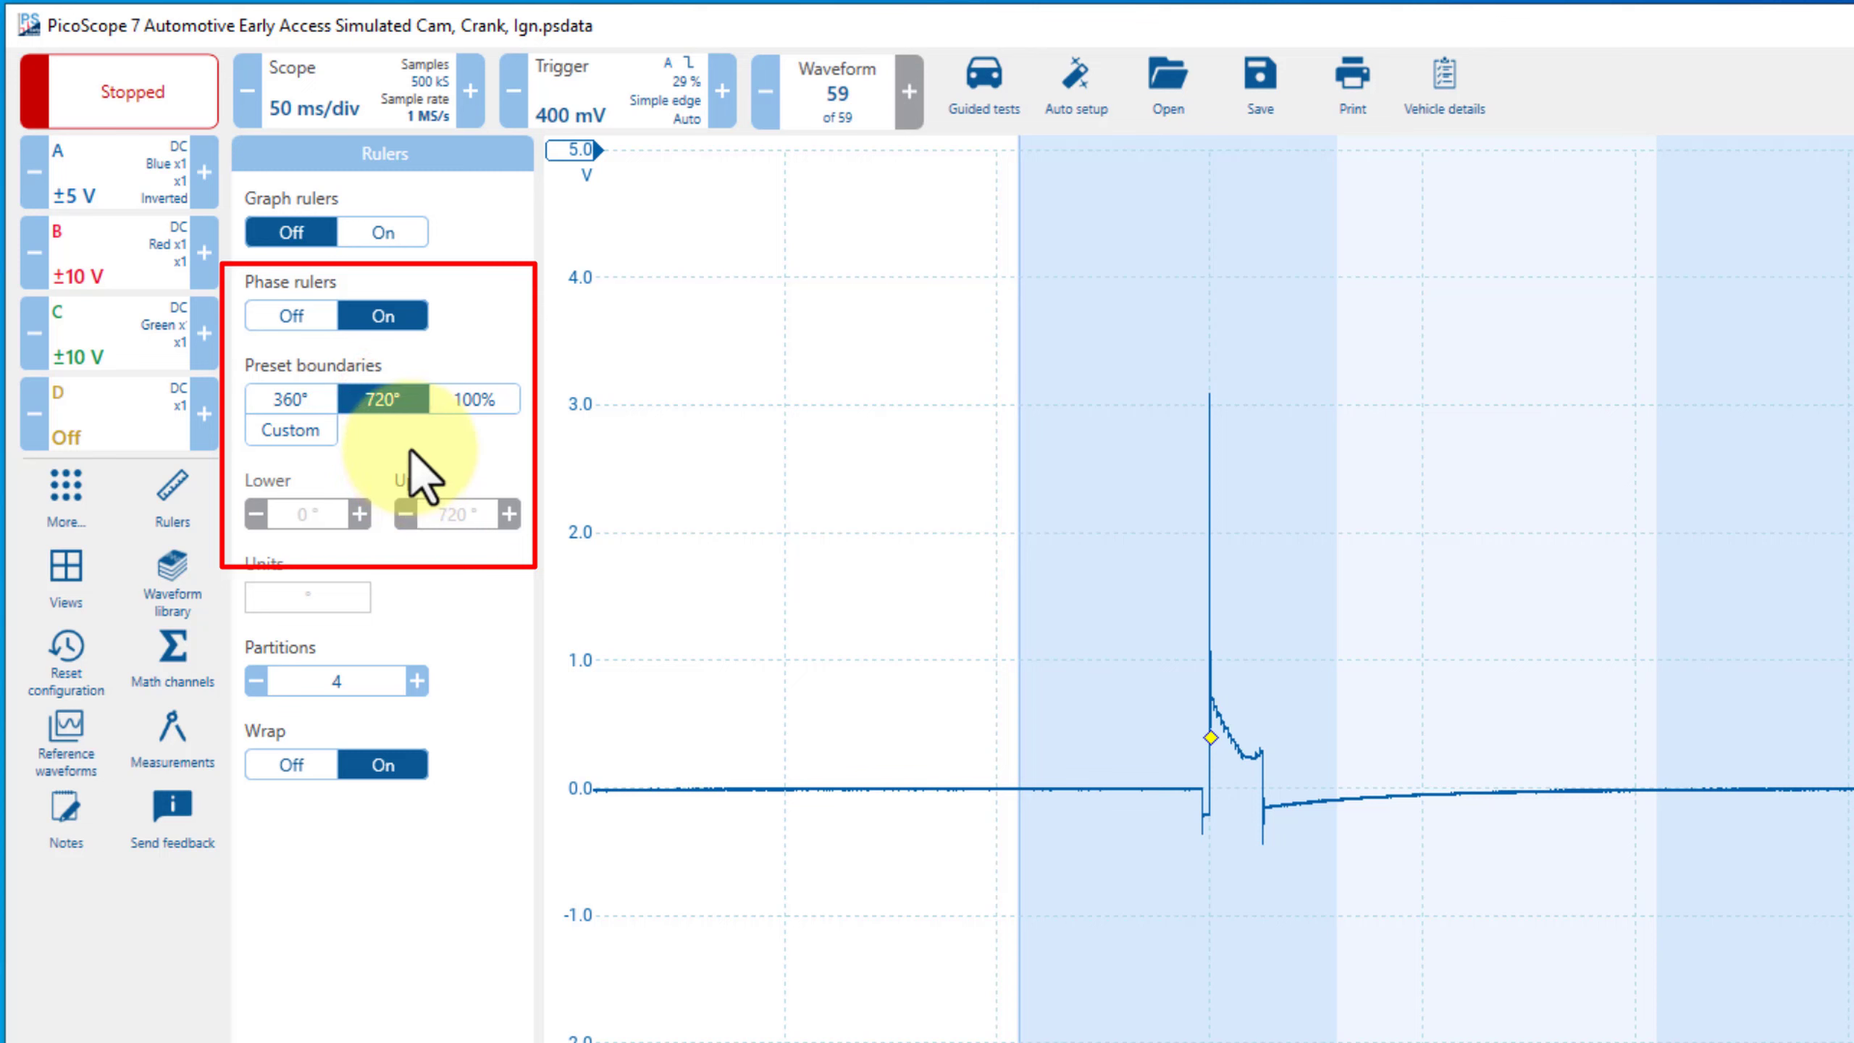
pyautogui.click(477, 401)
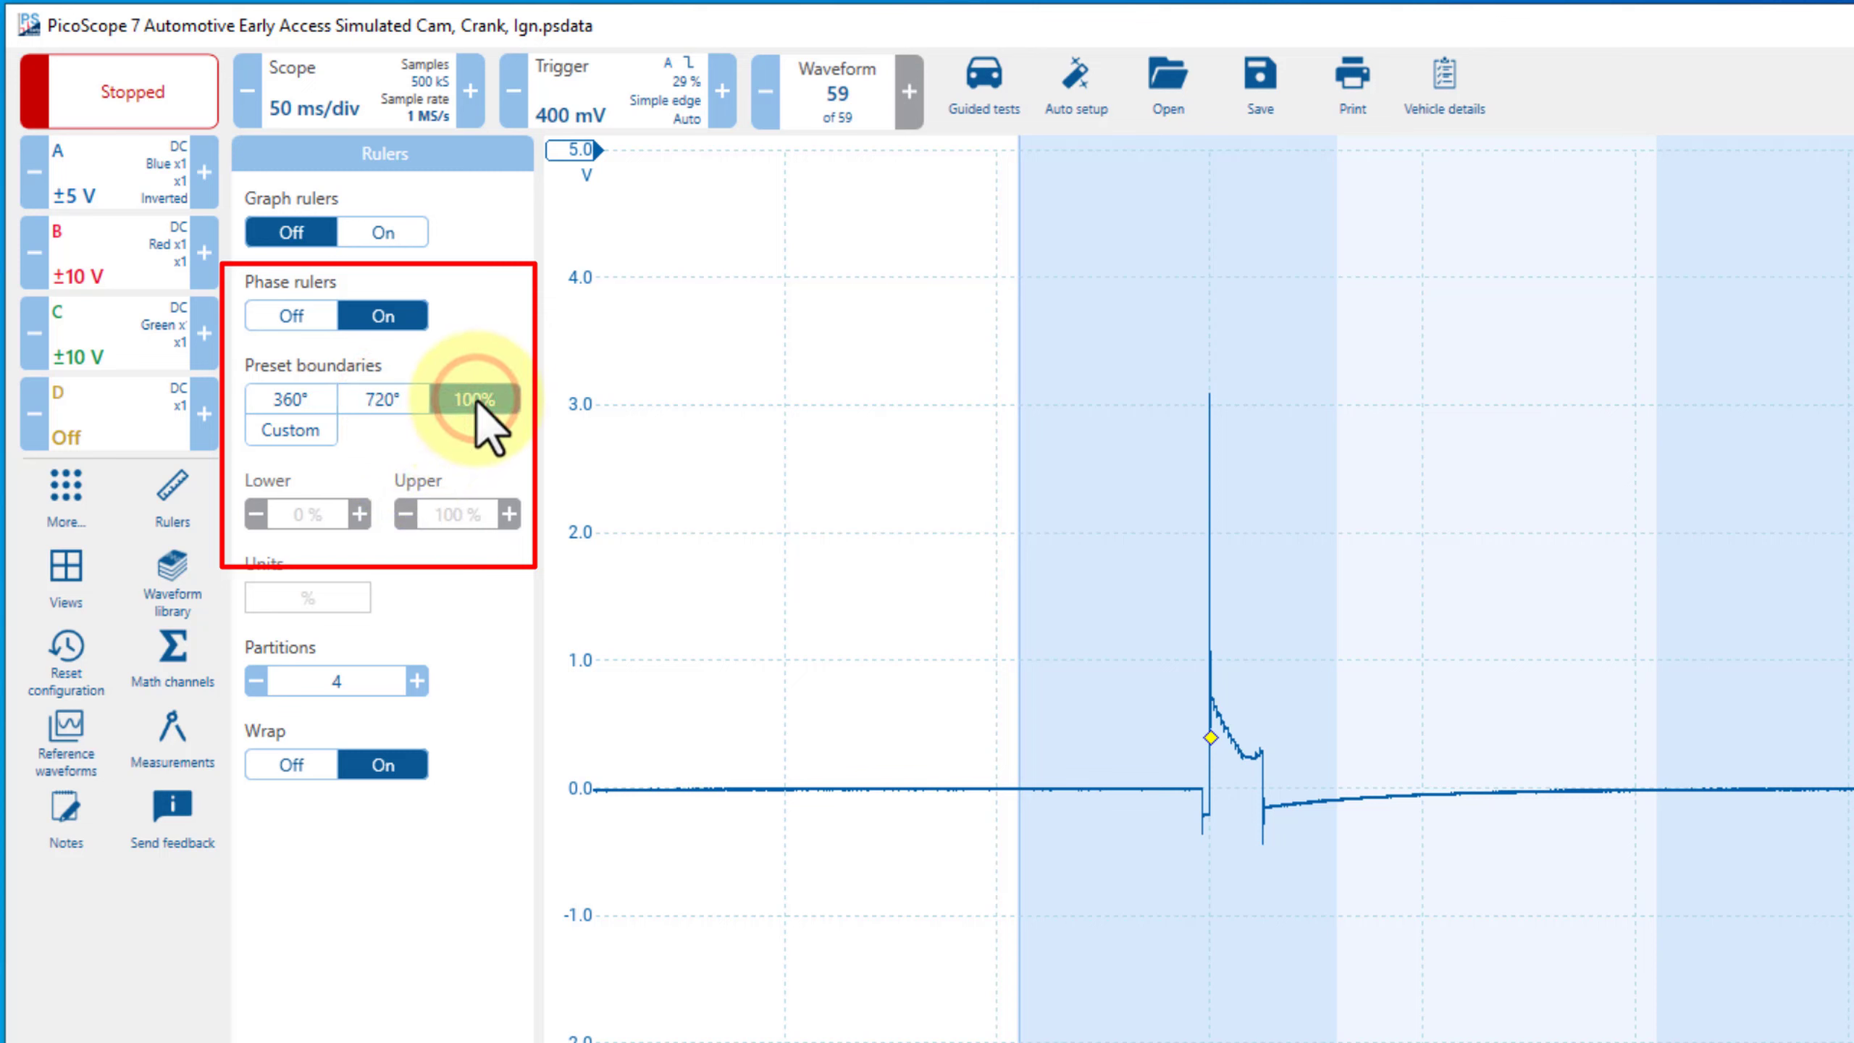
# - Try the custom phase boundaries, return to the 720° preset, and align the 0° and 720° phase rulers with two consecutive ignition spikes
pyautogui.click(304, 433)
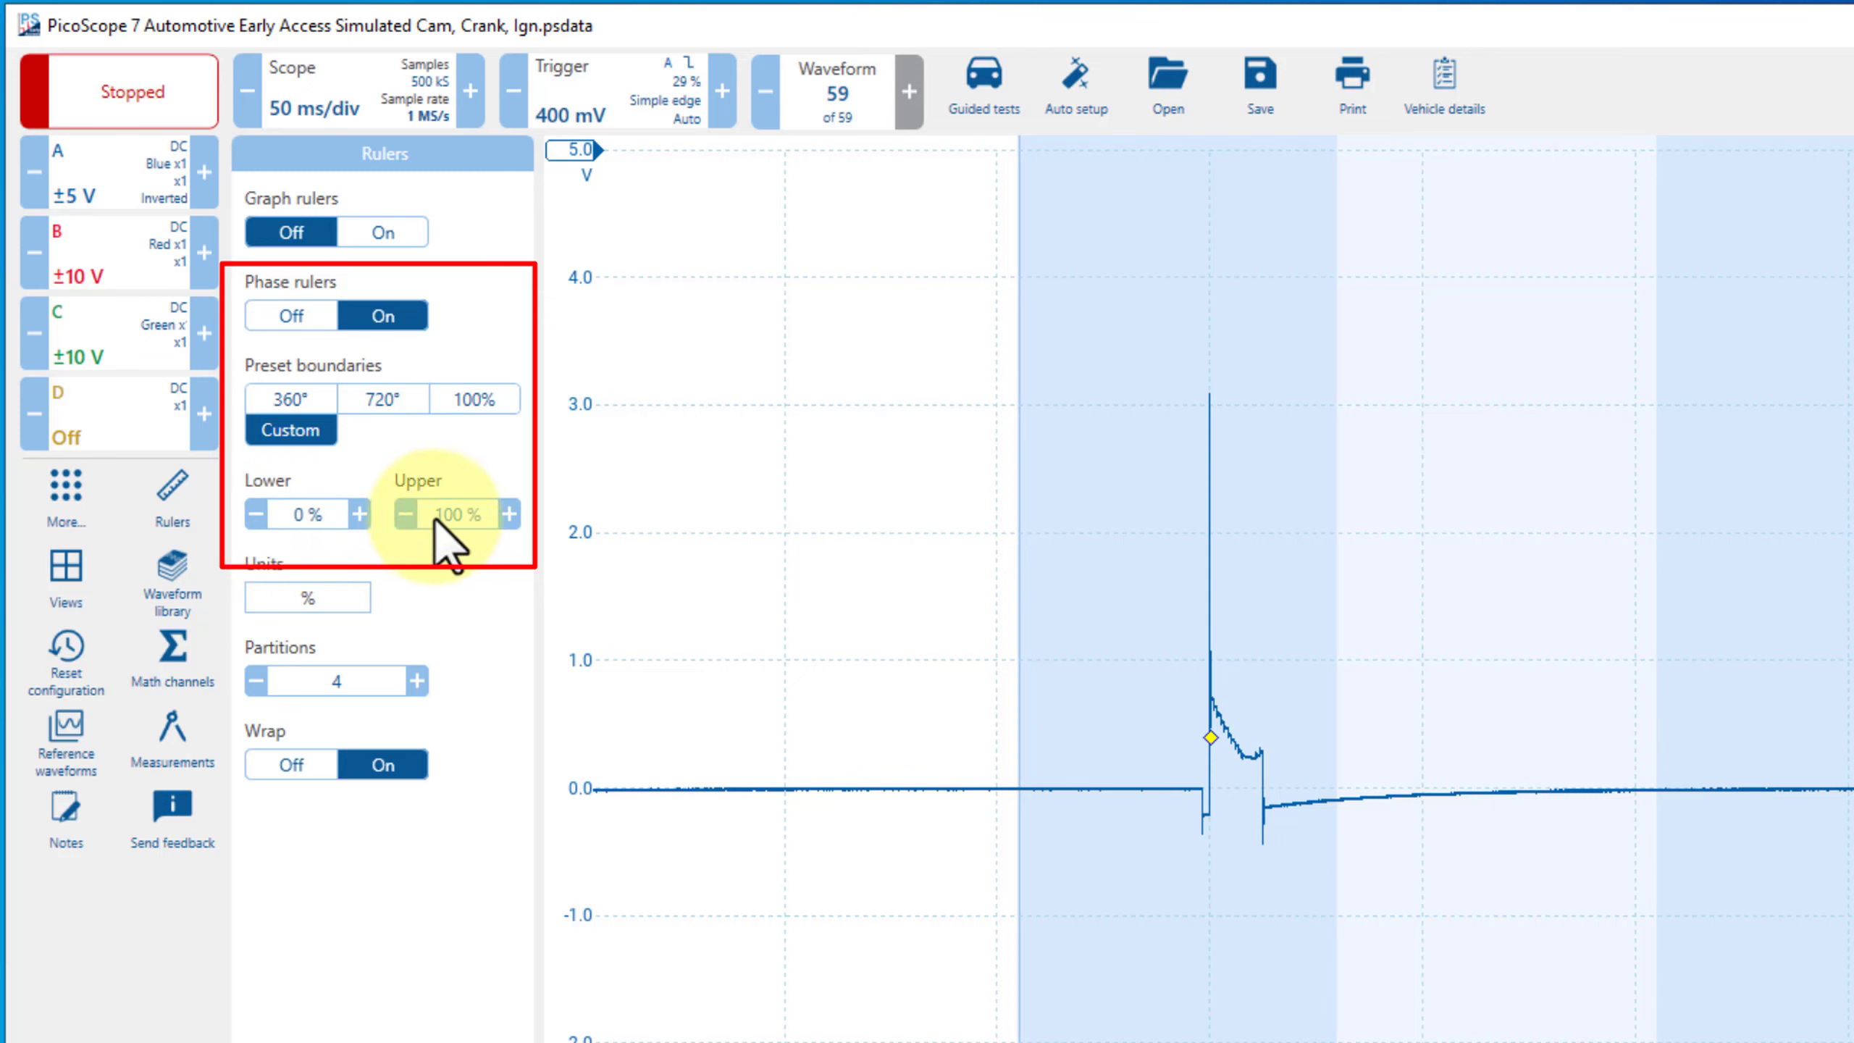
pyautogui.click(388, 400)
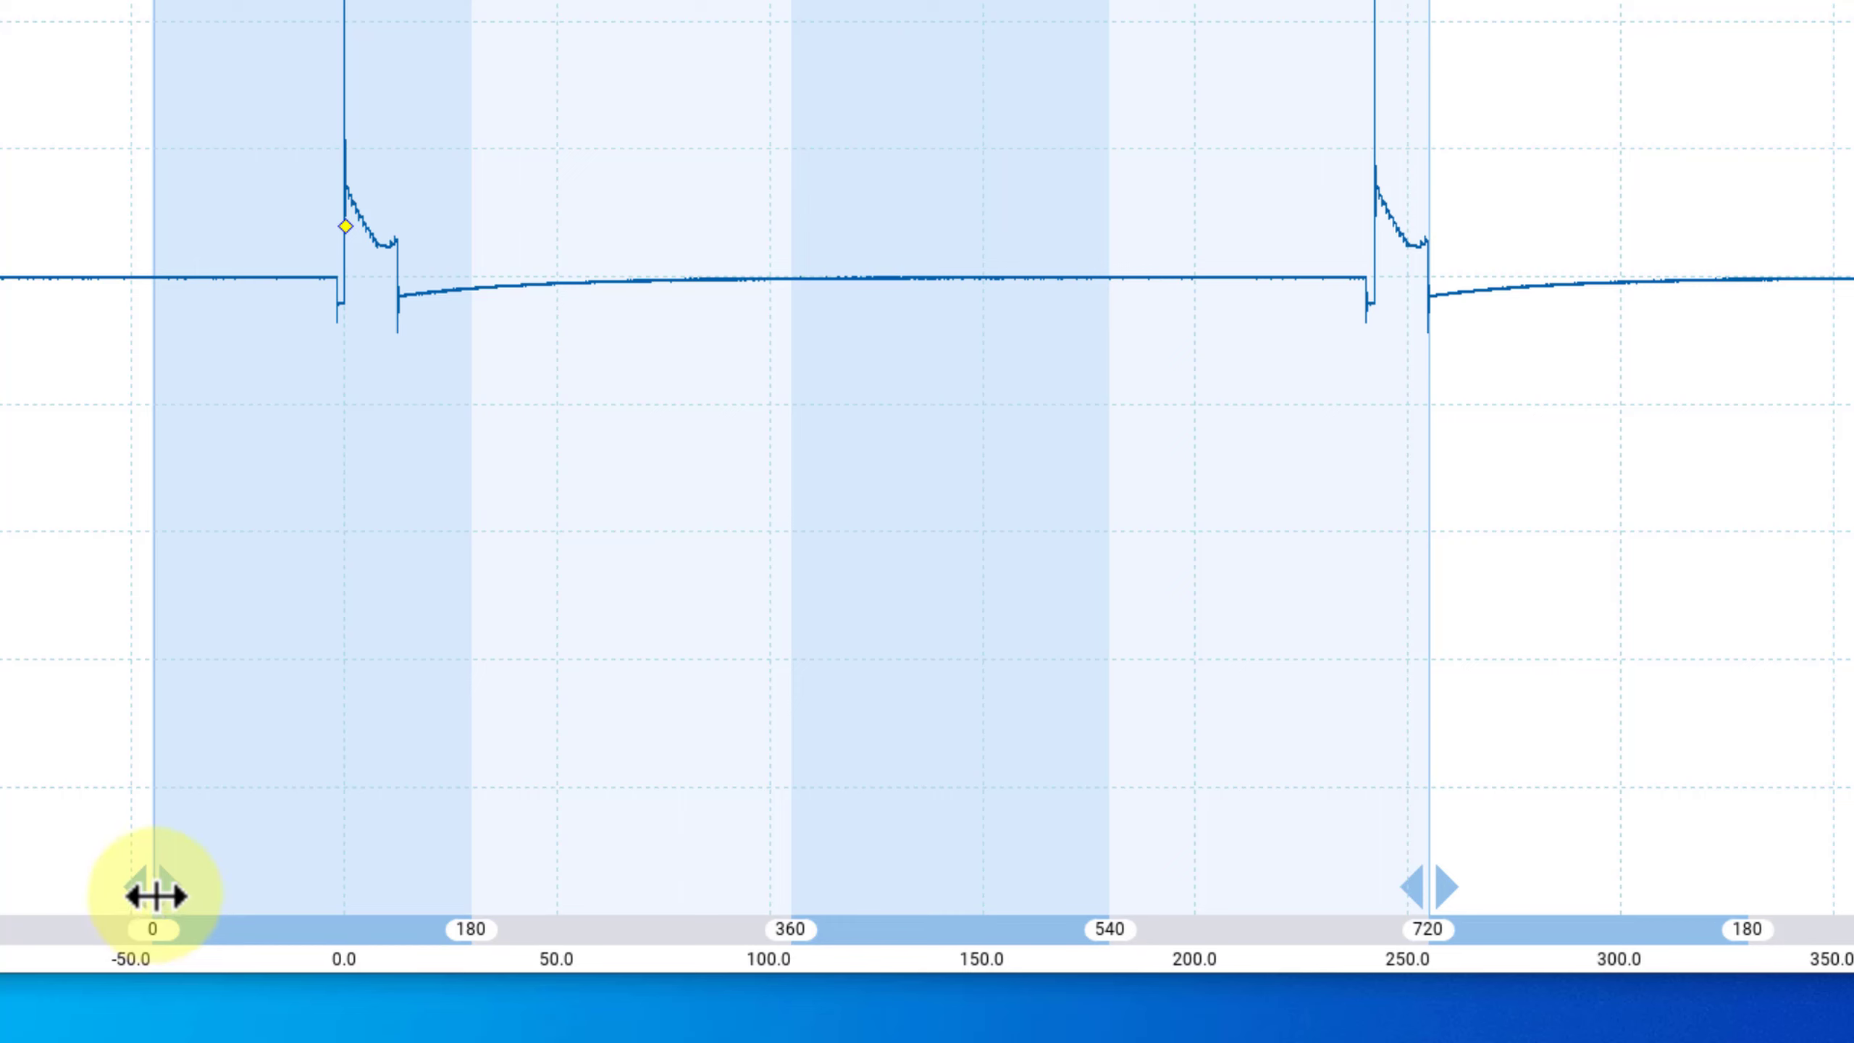
pyautogui.moveTo(162, 894); pyautogui.dragTo(347, 861)
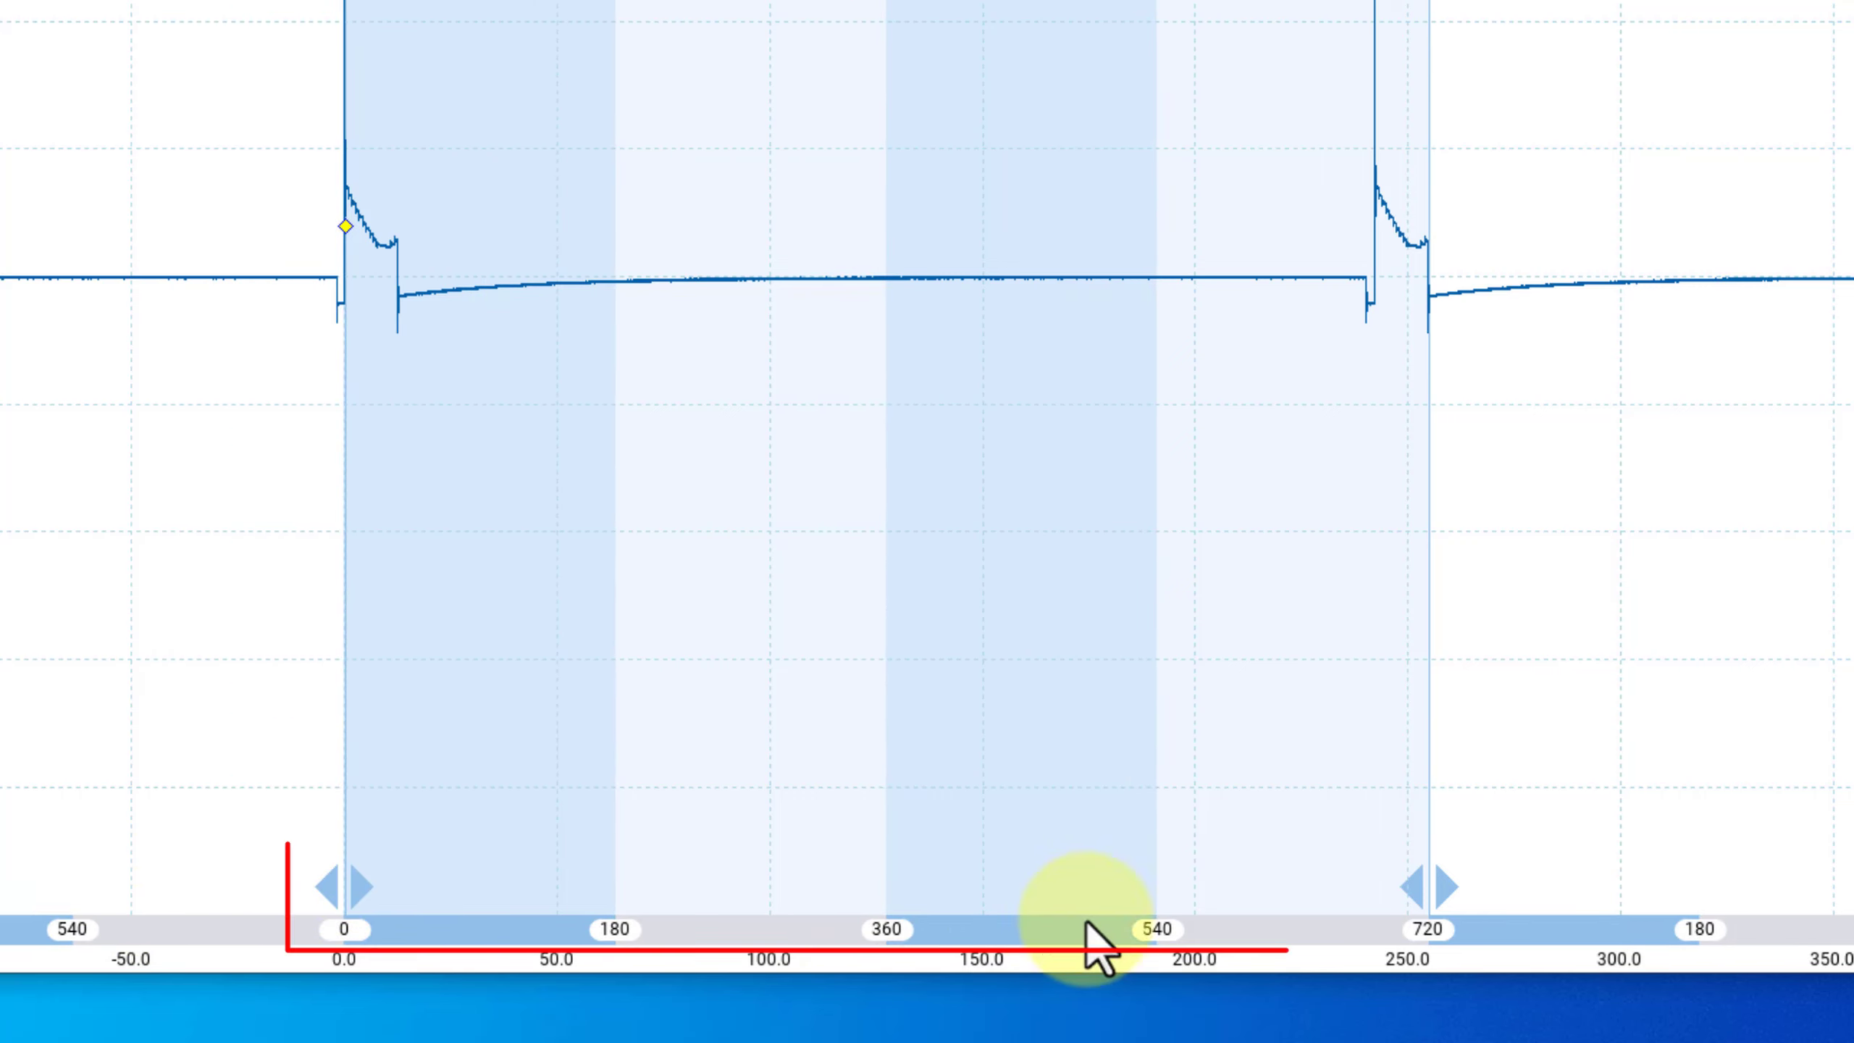
pyautogui.moveTo(1432, 892); pyautogui.dragTo(1381, 885)
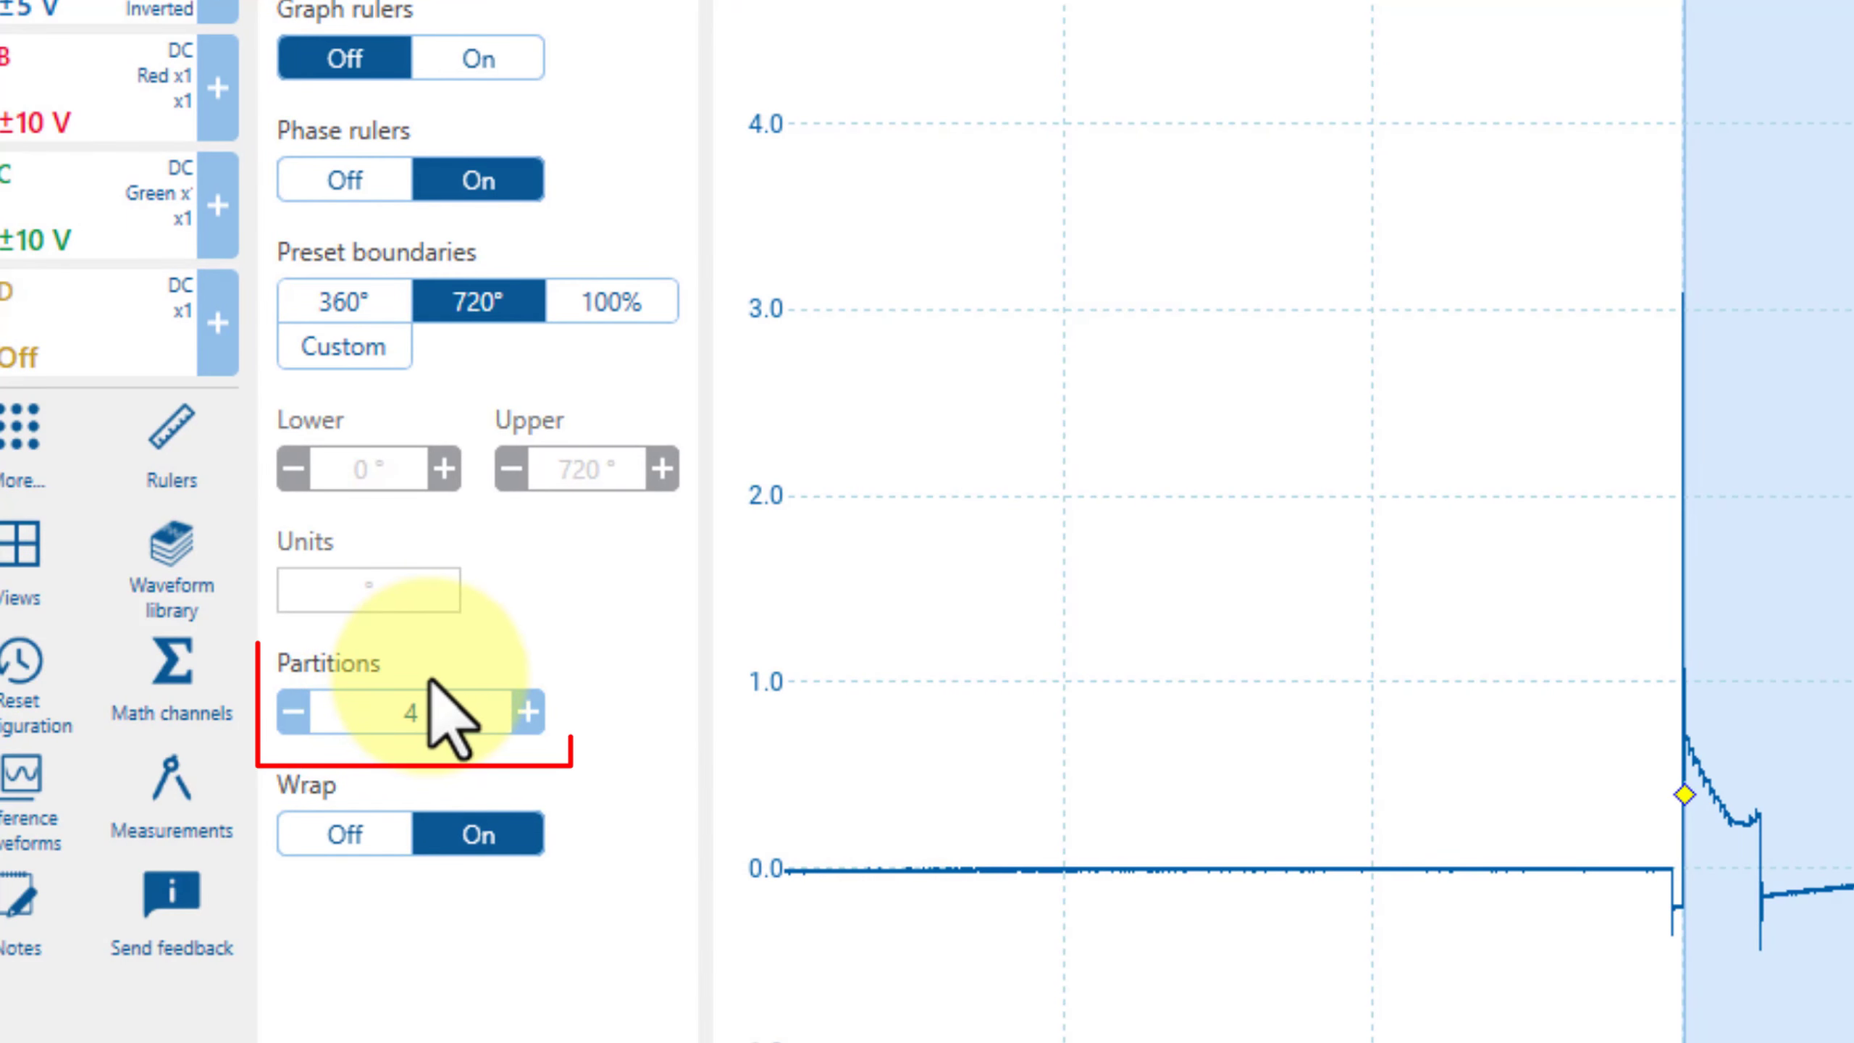
# - Increase the number of phase ruler partitions to 8
pyautogui.click(529, 712)
pyautogui.click(529, 712)
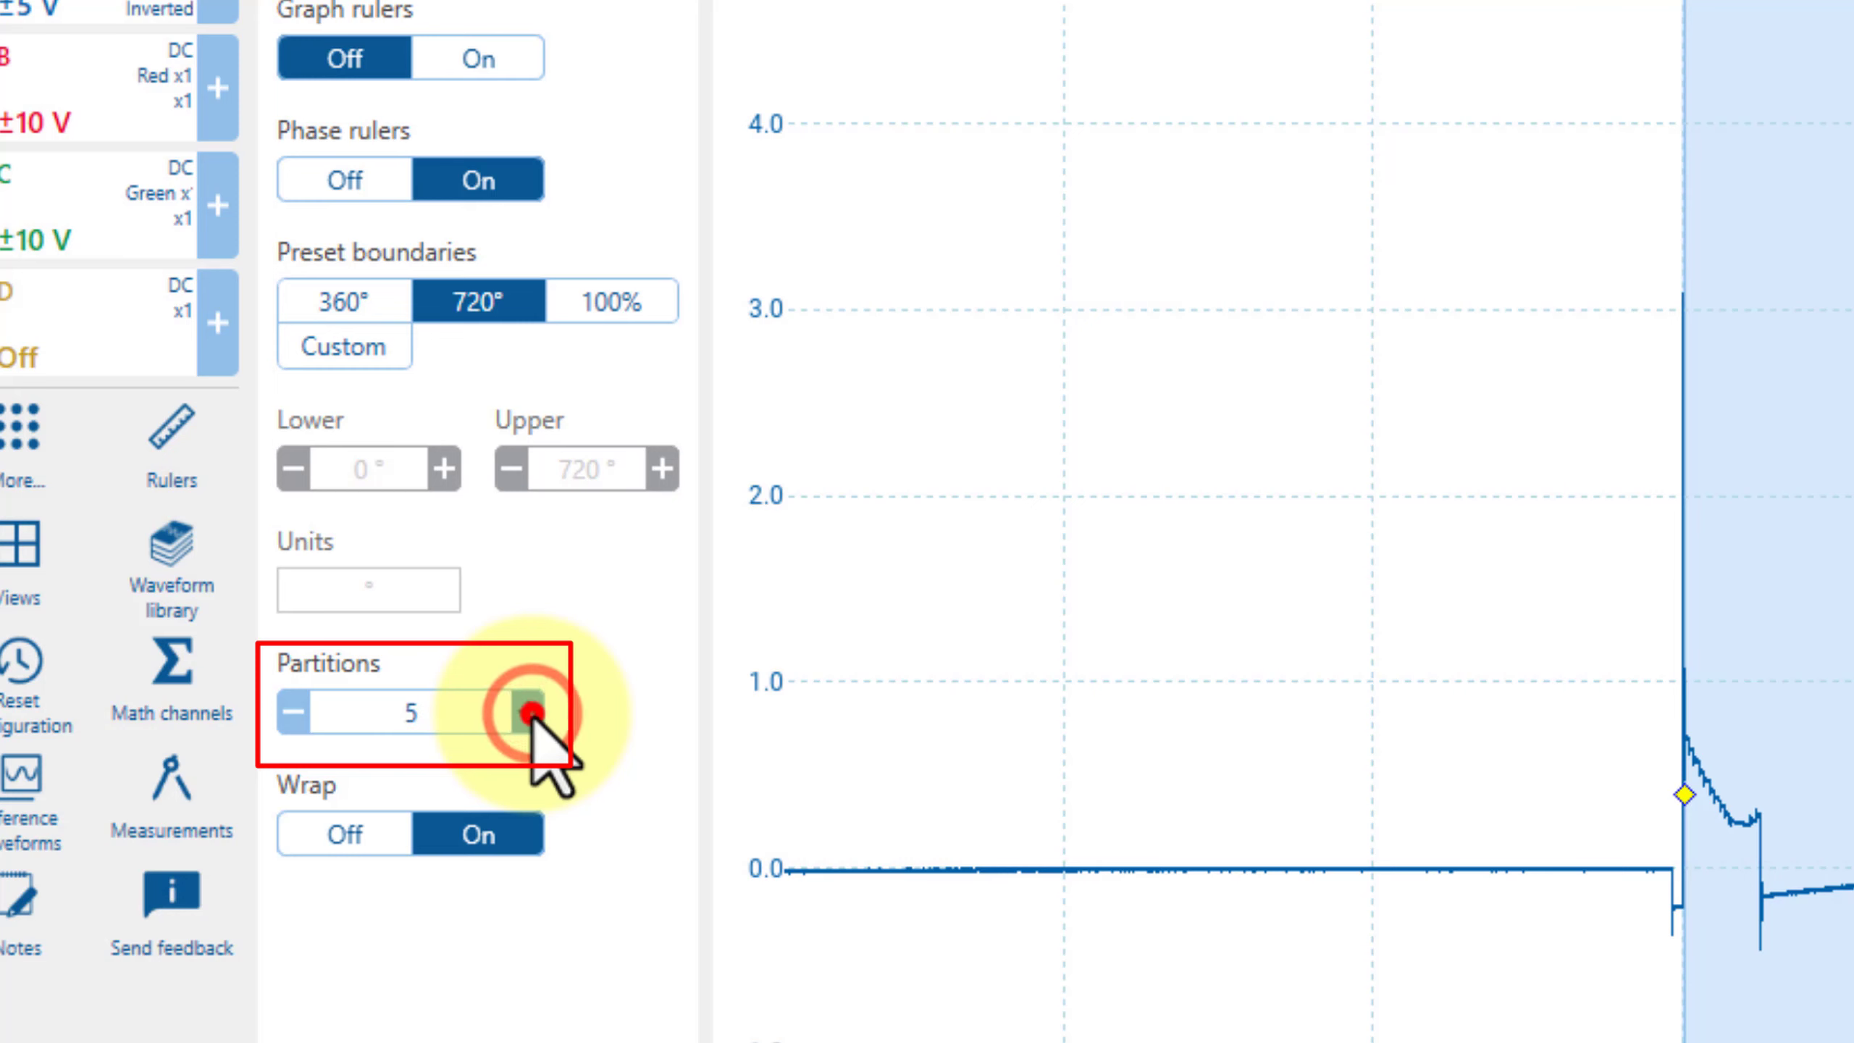
pyautogui.click(529, 712)
pyautogui.click(529, 712)
pyautogui.click(529, 712)
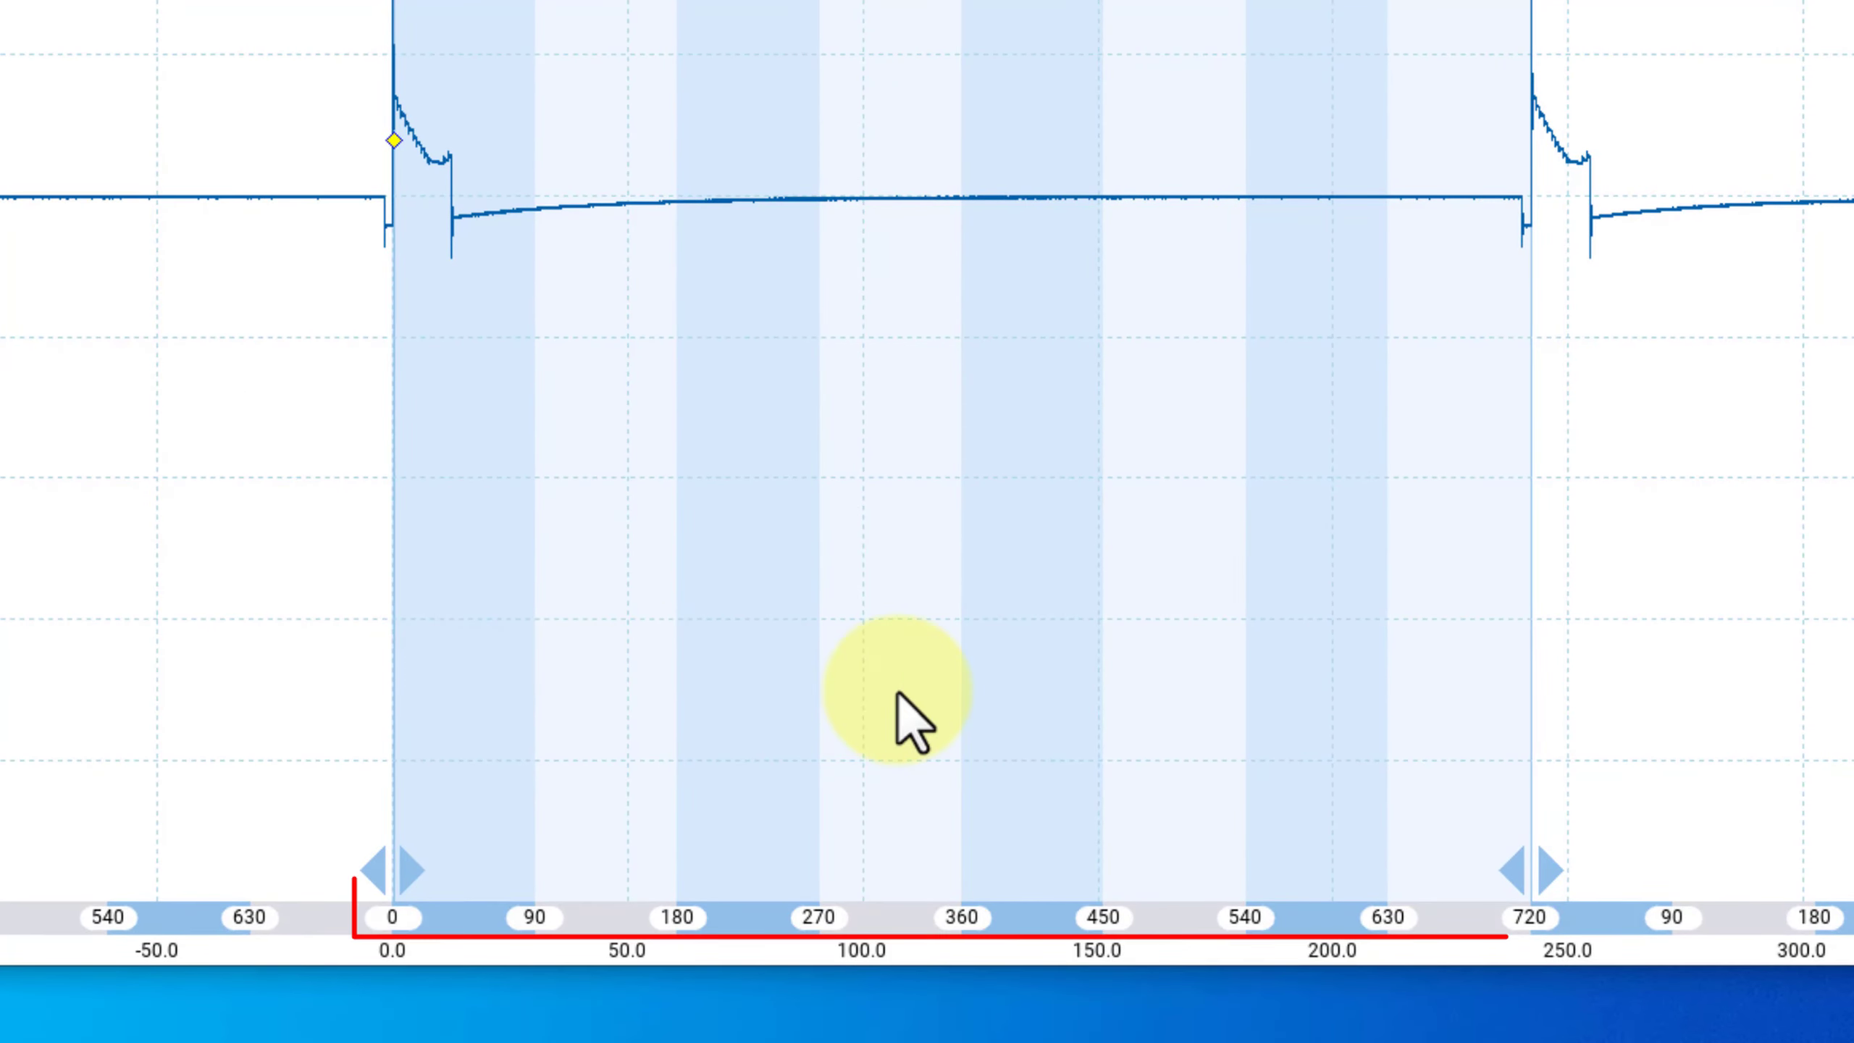
# - Raise the phase ruler partitions further, through 9 and up to 11
pyautogui.click(393, 440)
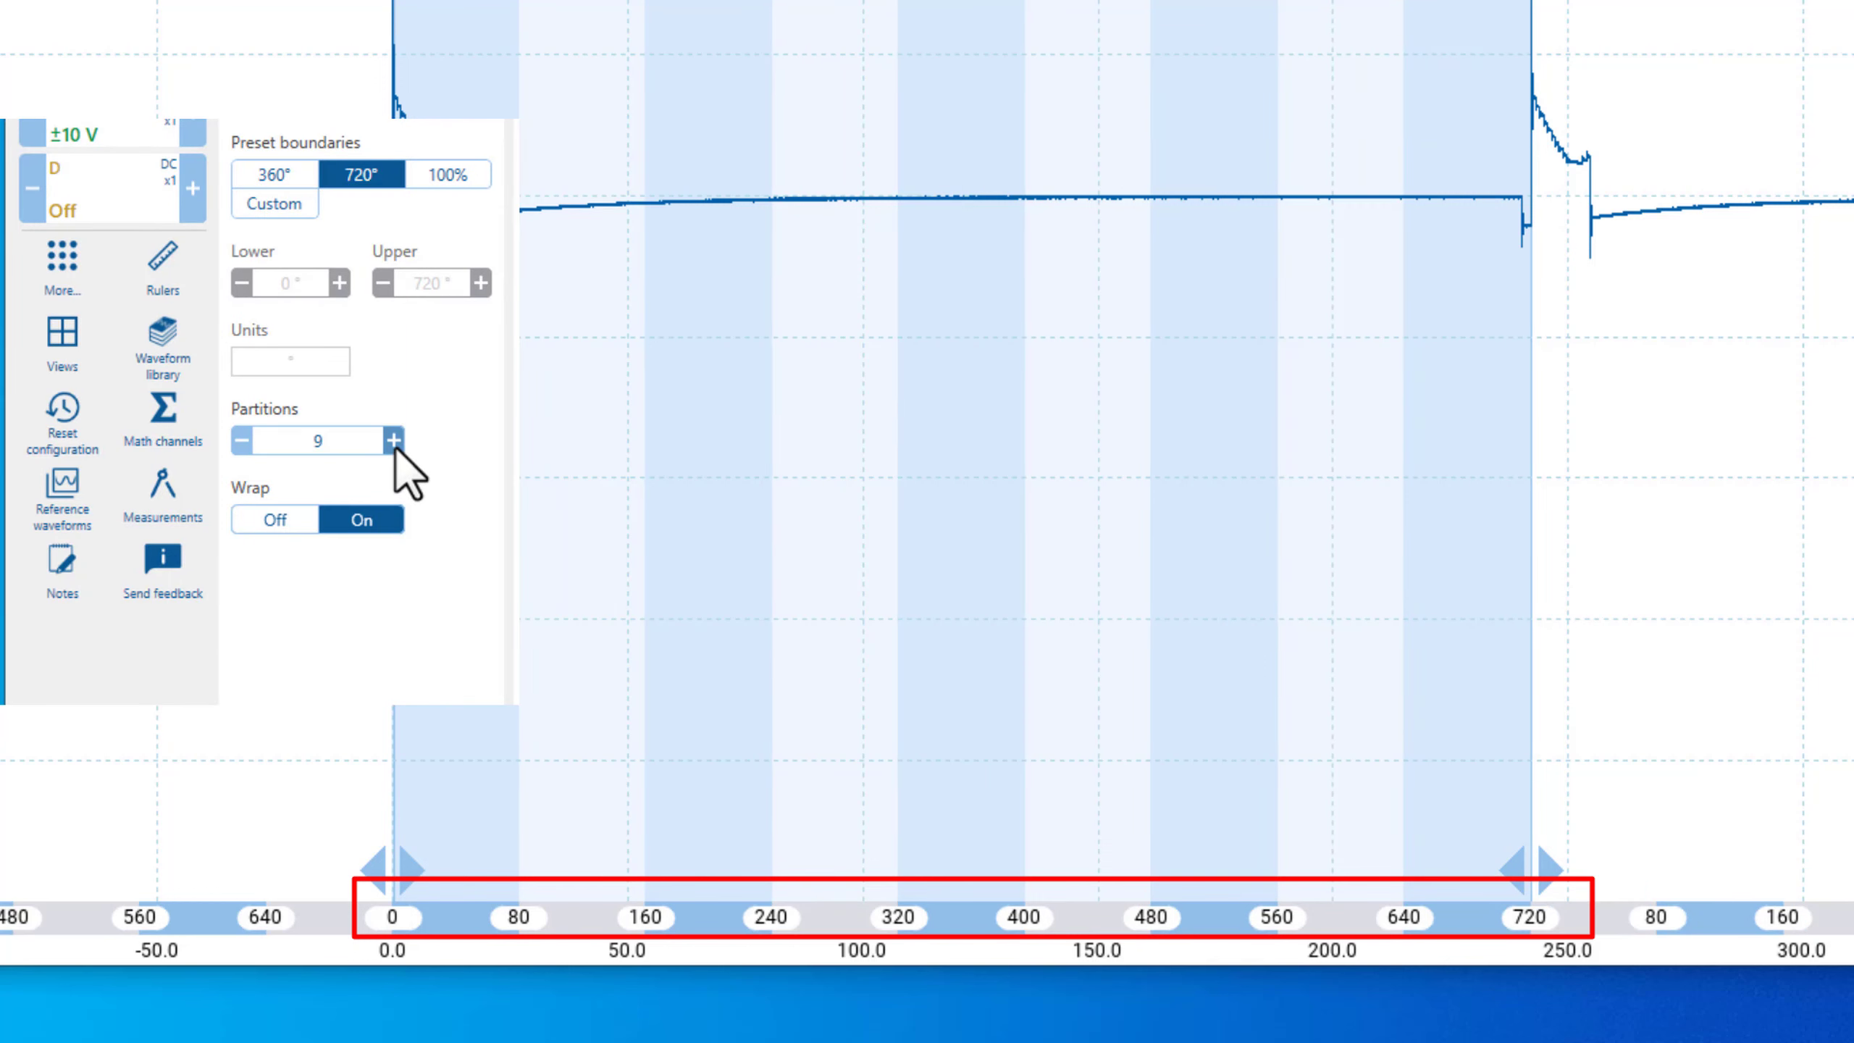
pyautogui.click(394, 440)
pyautogui.click(394, 440)
pyautogui.click(393, 440)
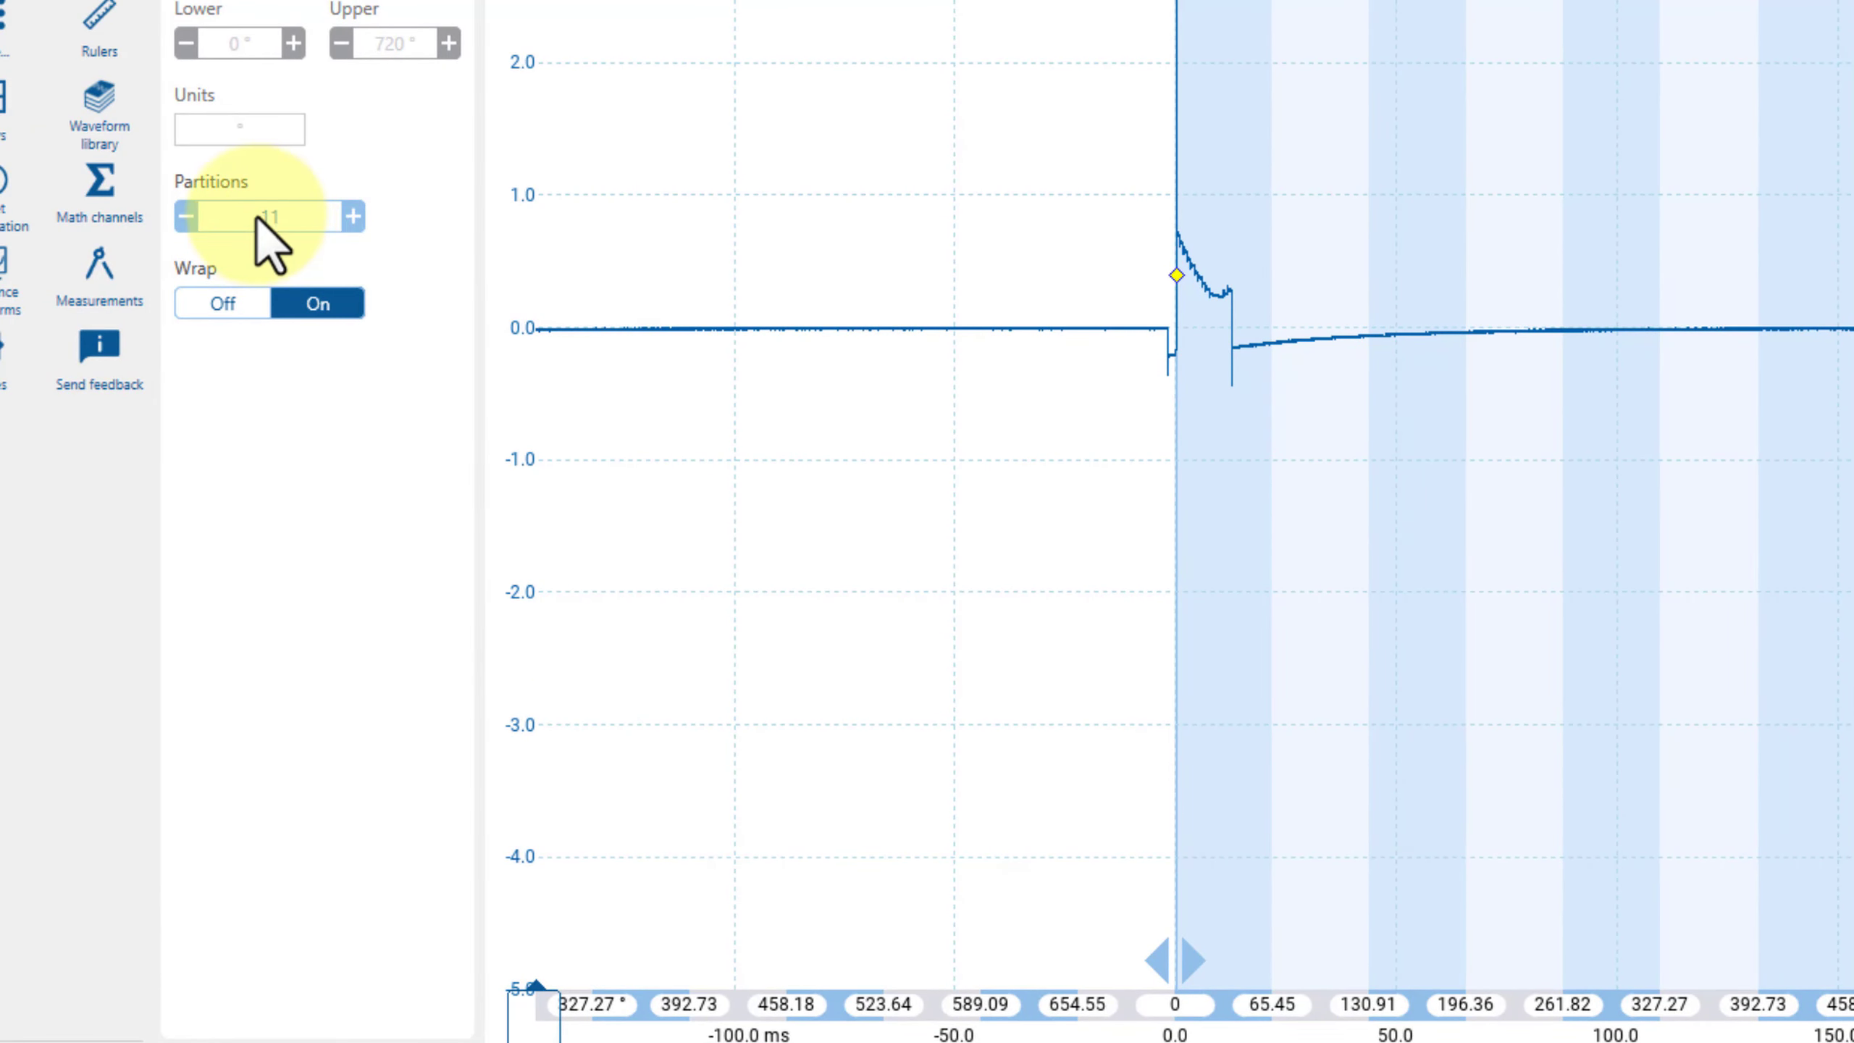
# - Set the phase ruler partitions to 4 and switch phase wrapping off
pyautogui.click(255, 215)
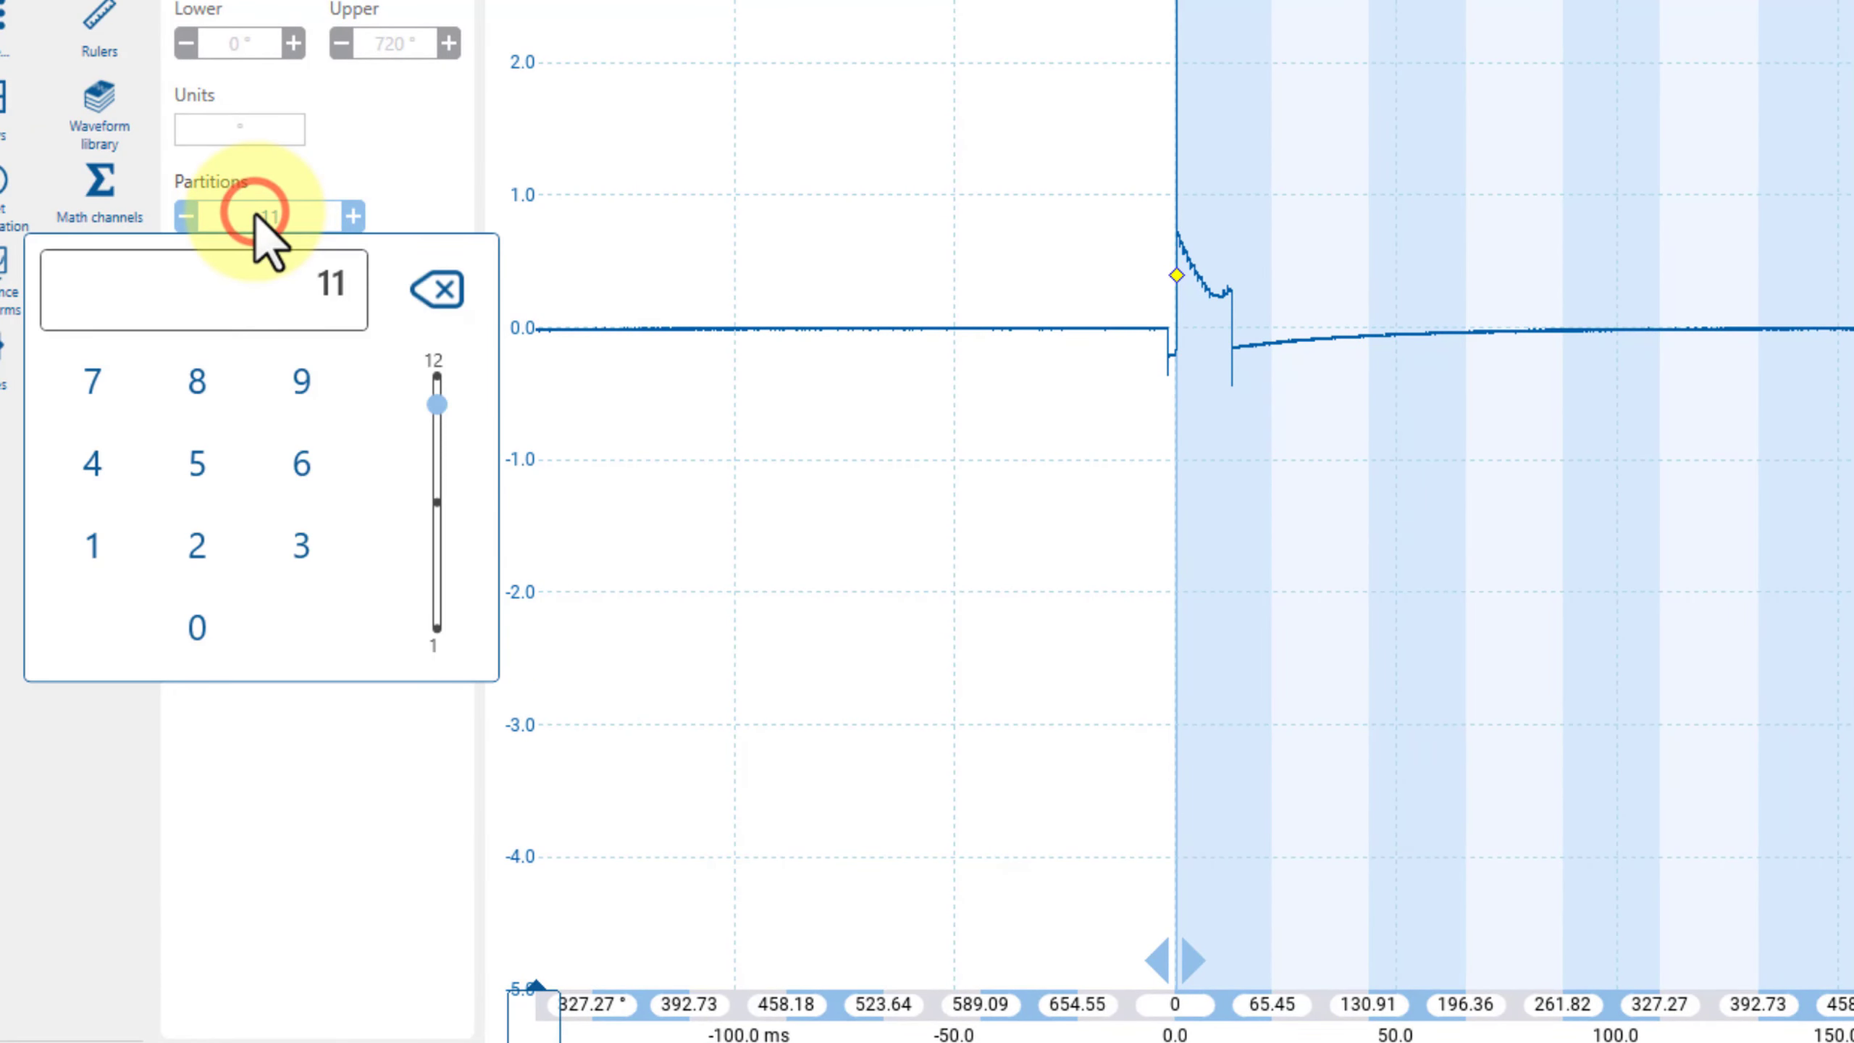
pyautogui.click(116, 463)
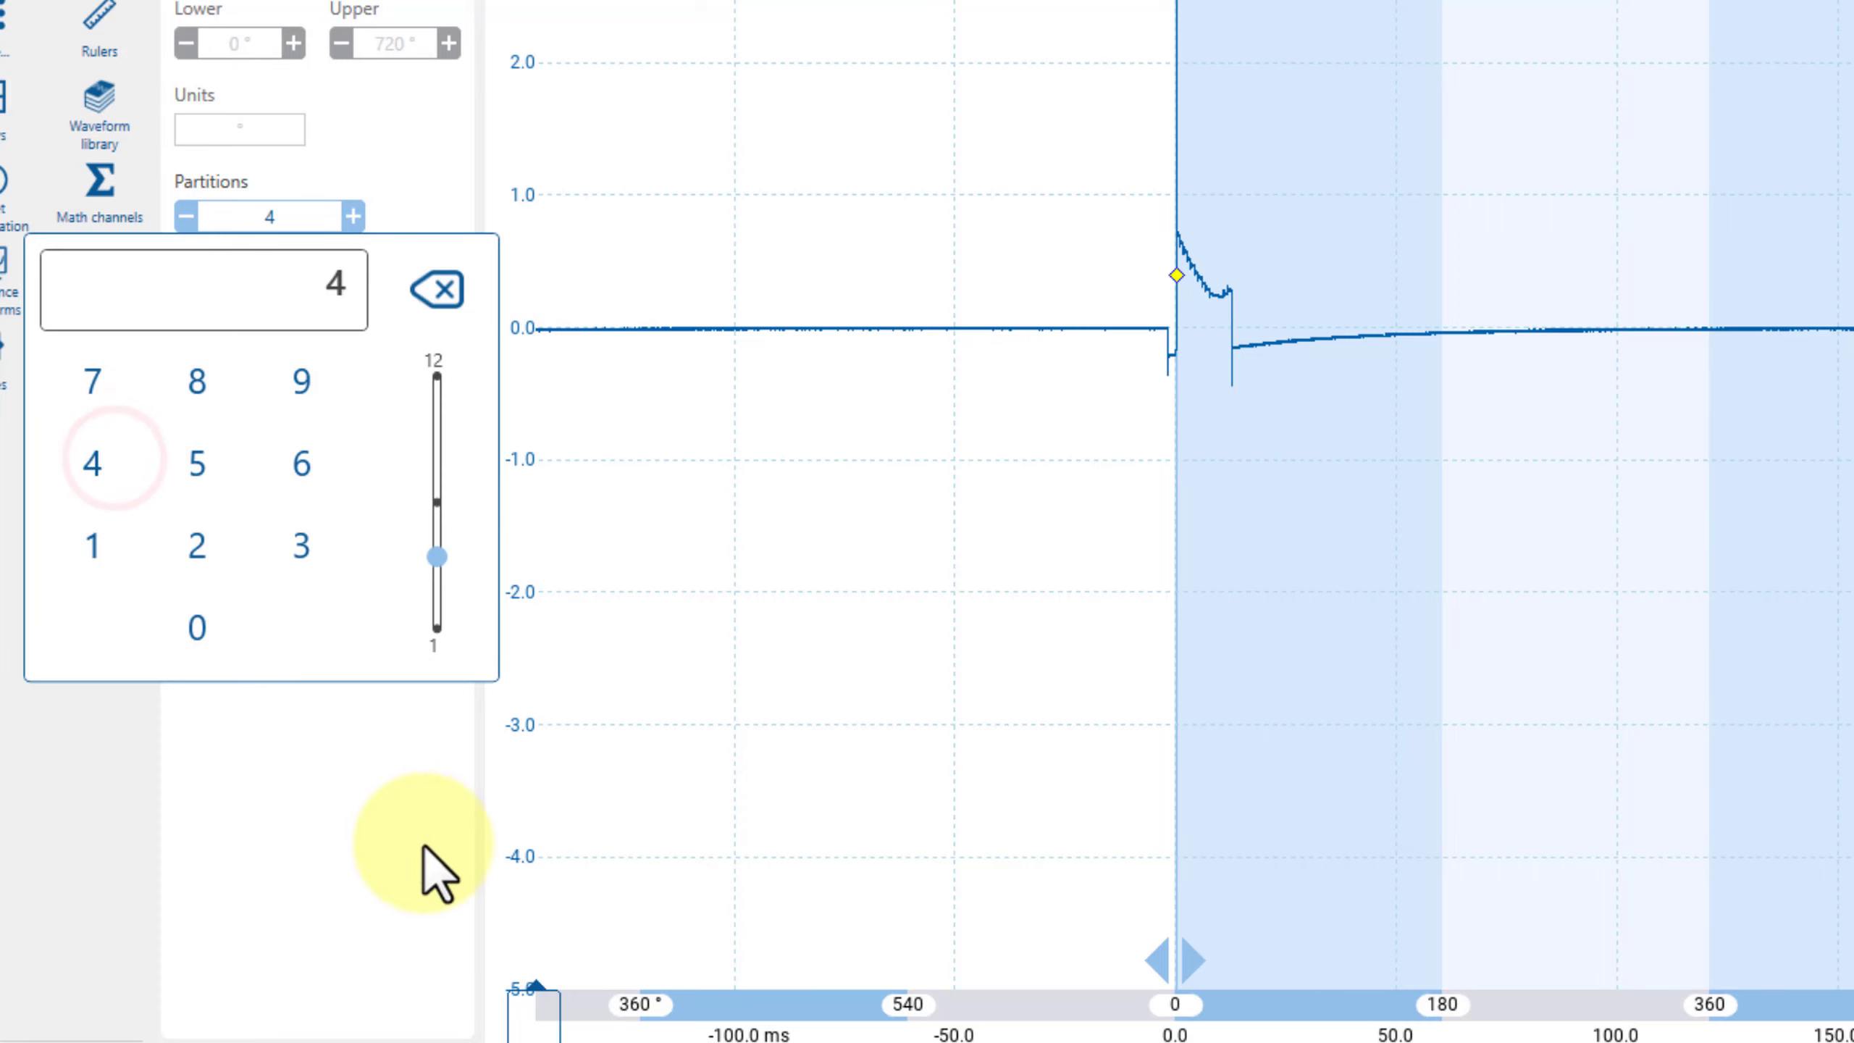
pyautogui.click(588, 815)
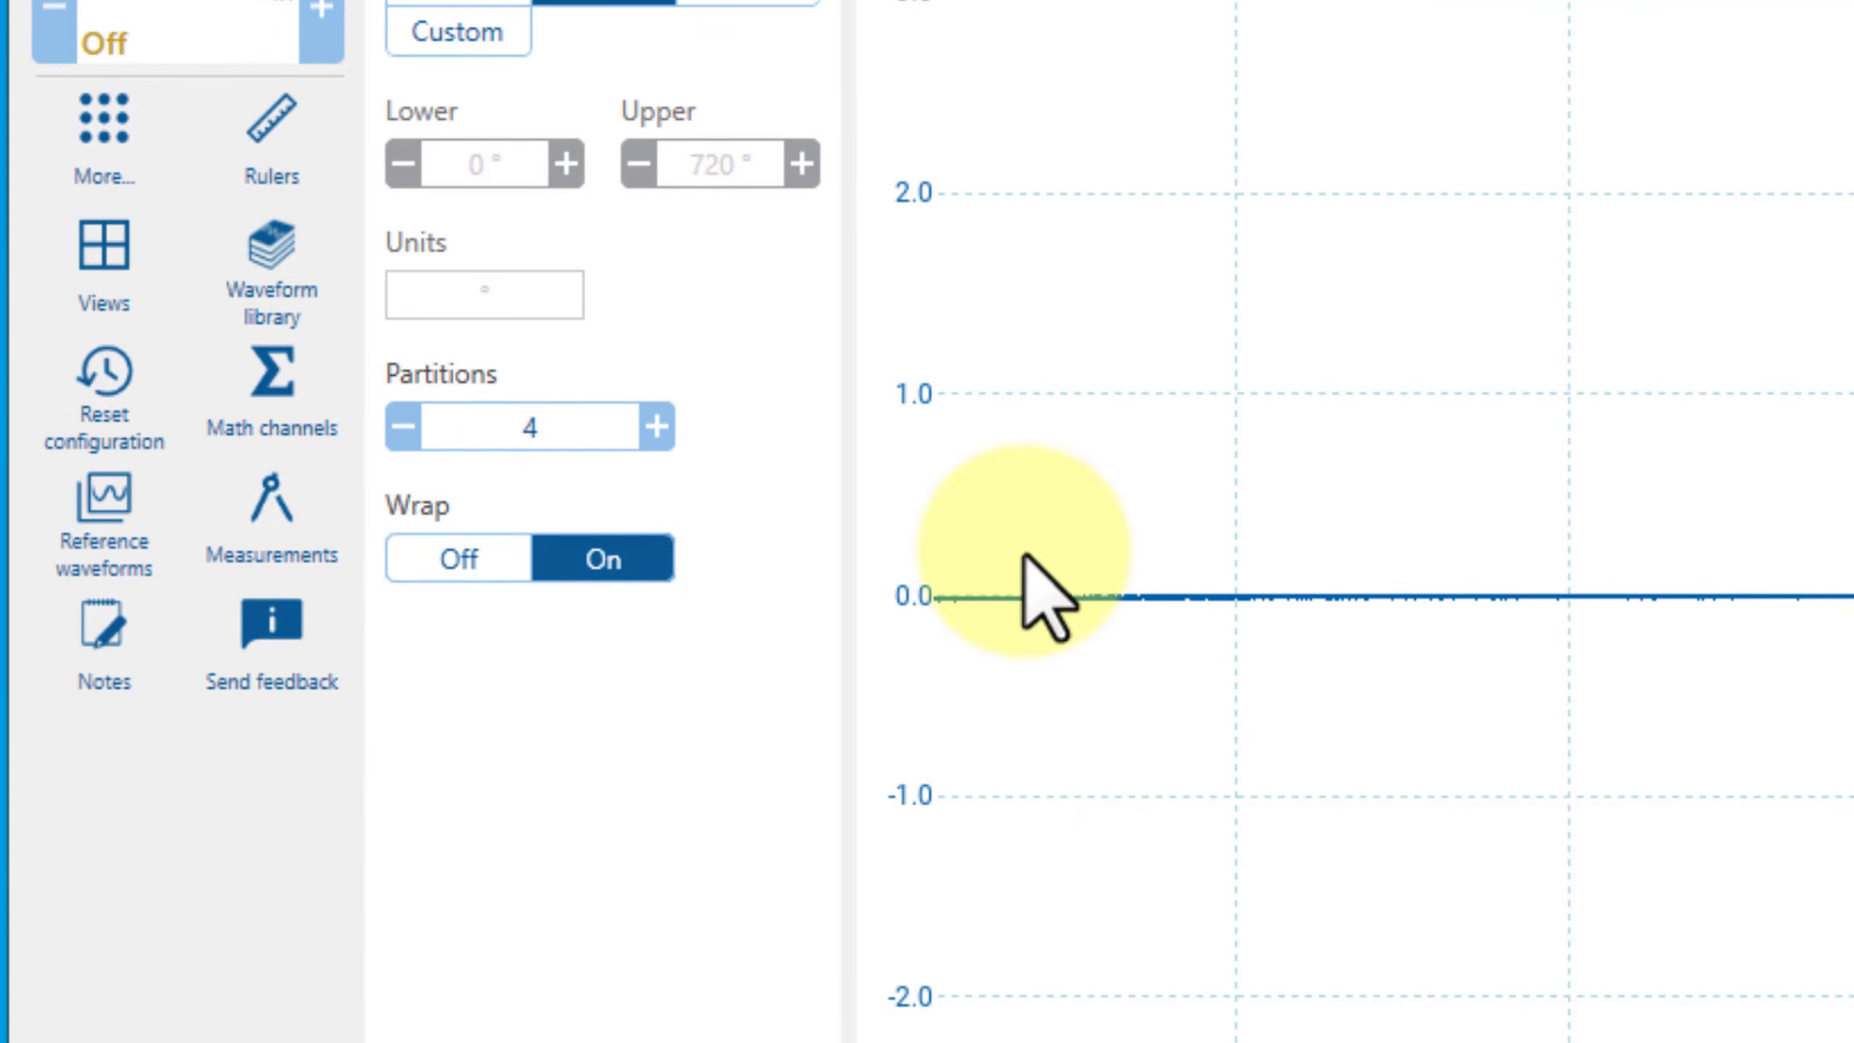
pyautogui.click(465, 573)
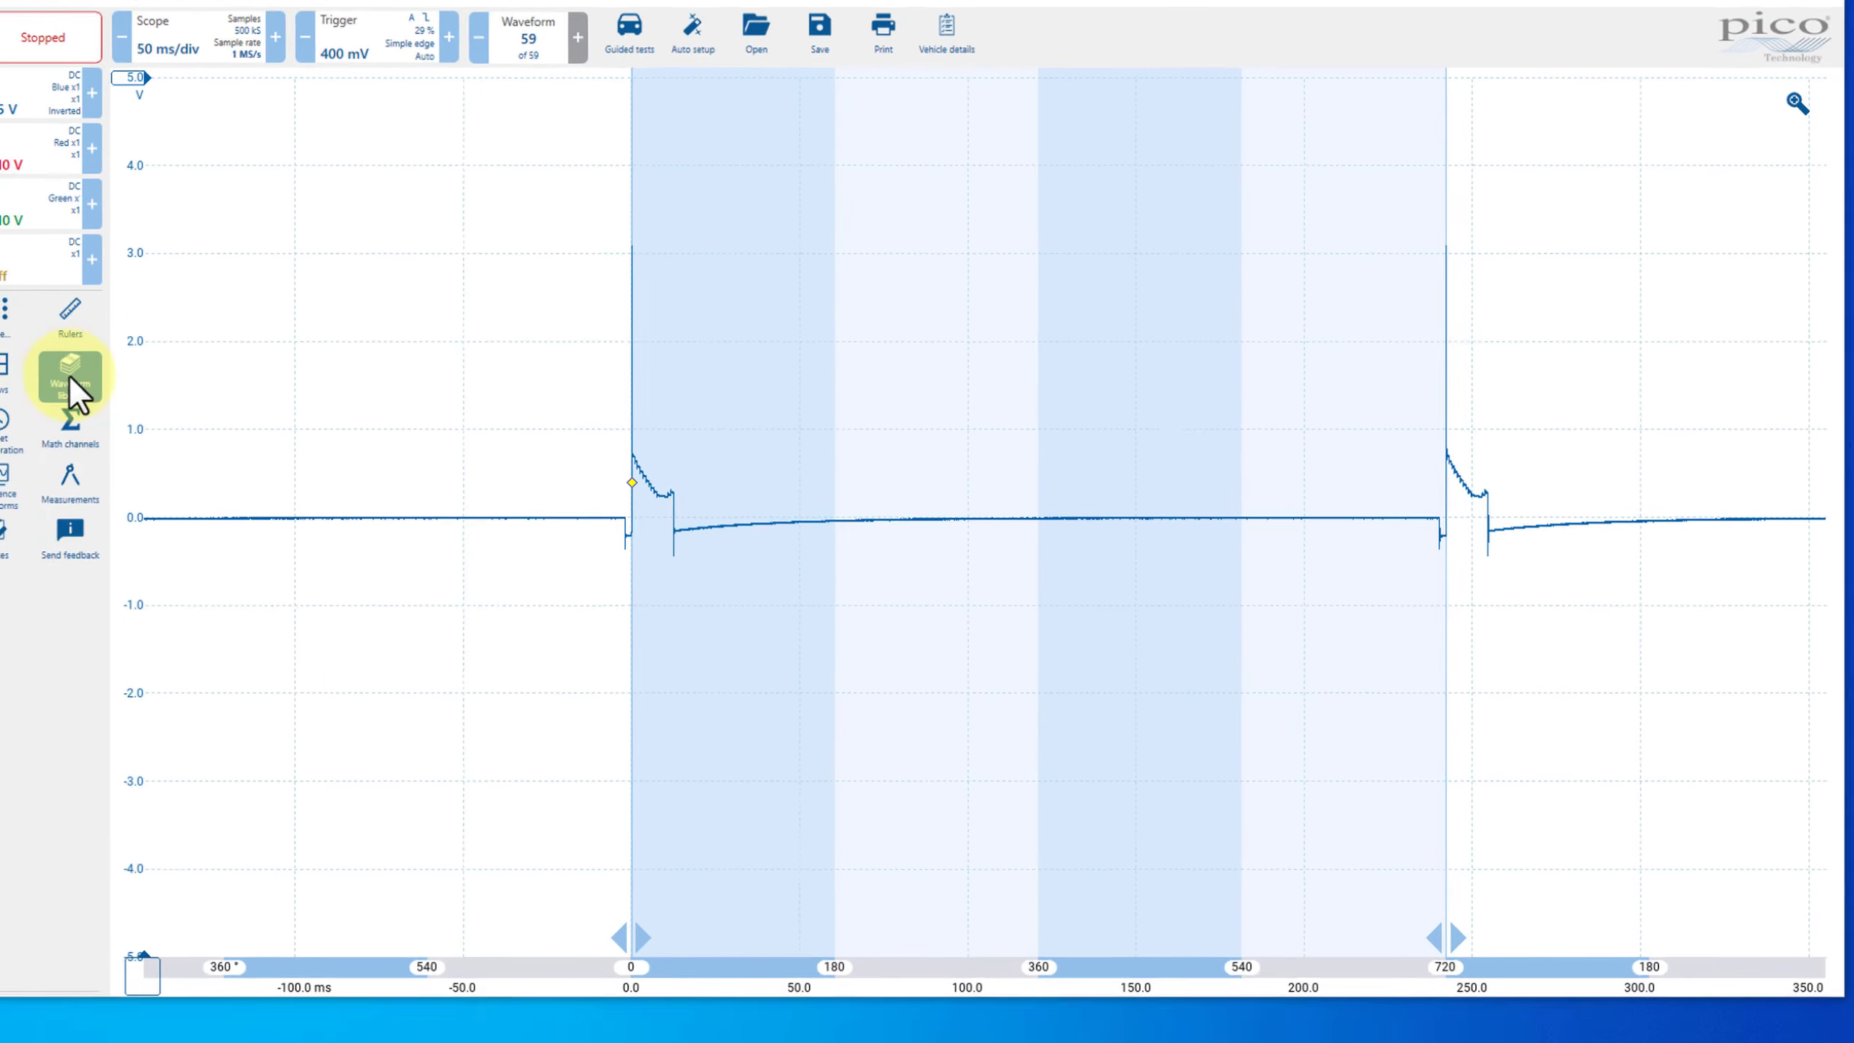
# - Show channel B in the Scope 1 view and zoom in on the area around the first ignition spike
pyautogui.click(3, 369)
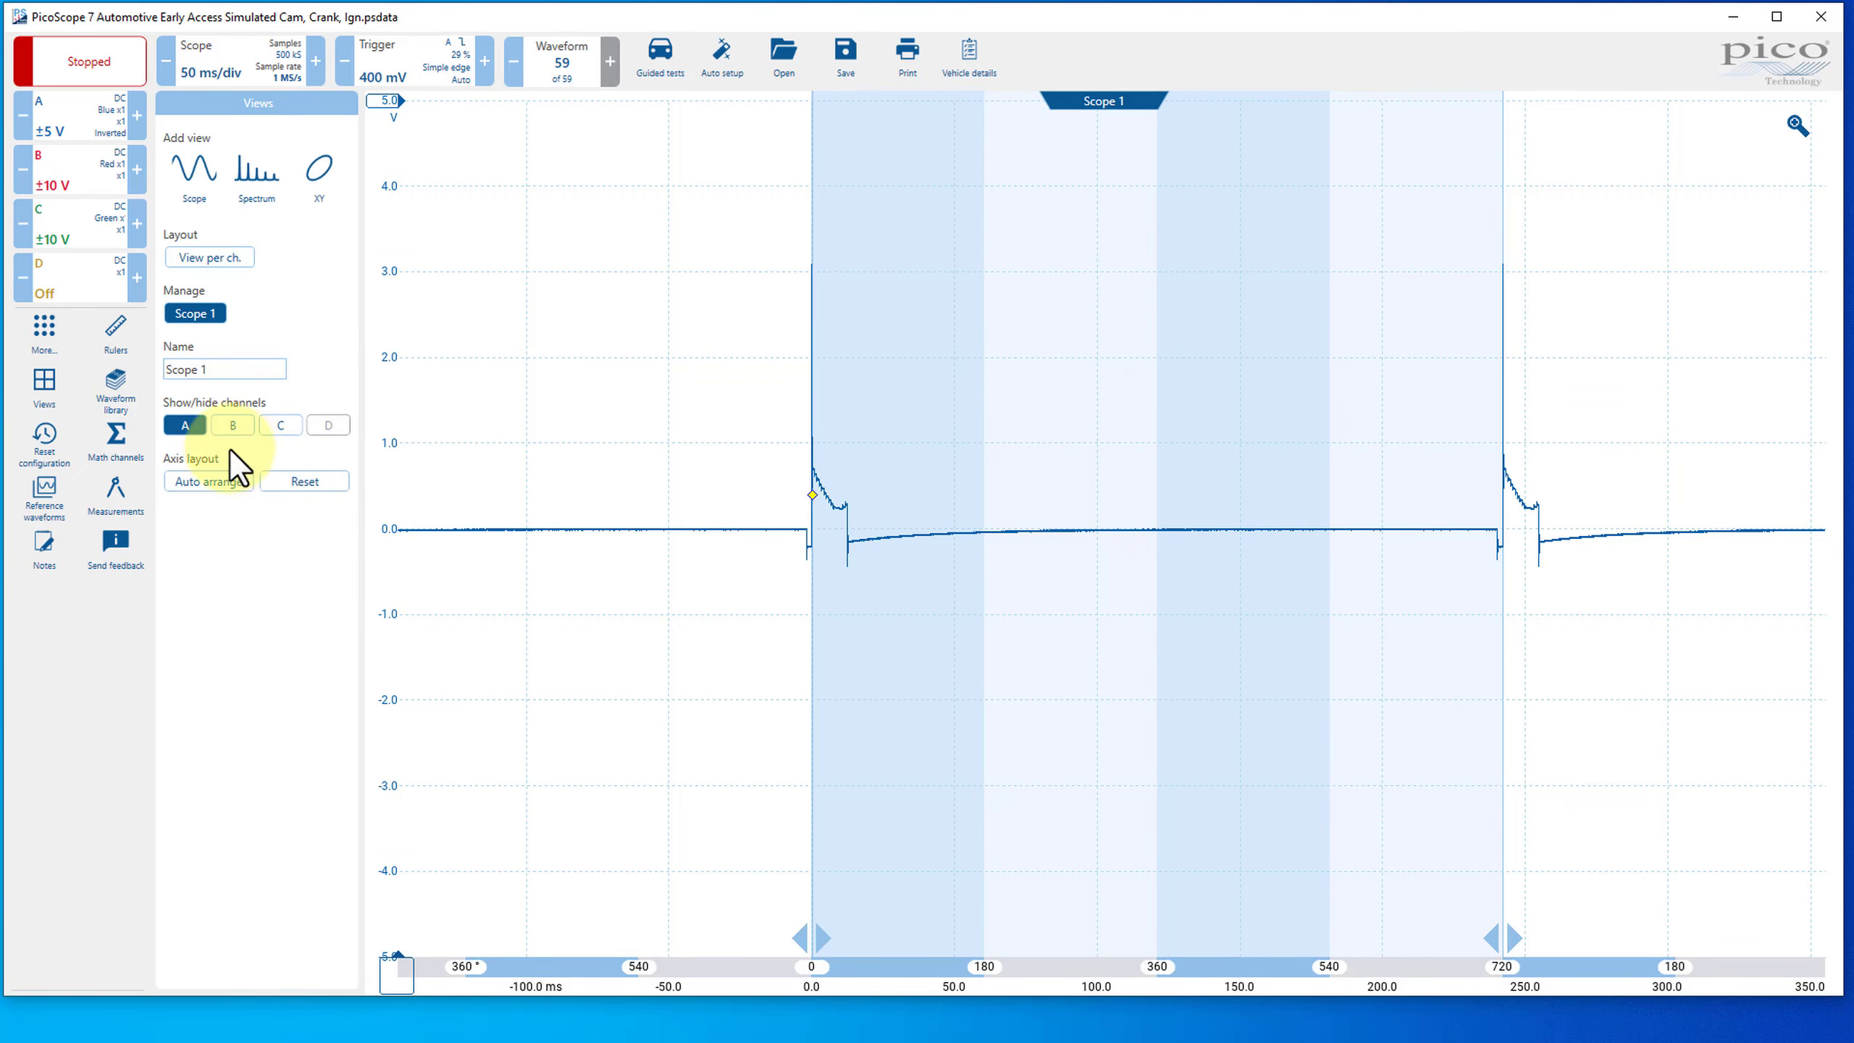
pyautogui.click(231, 426)
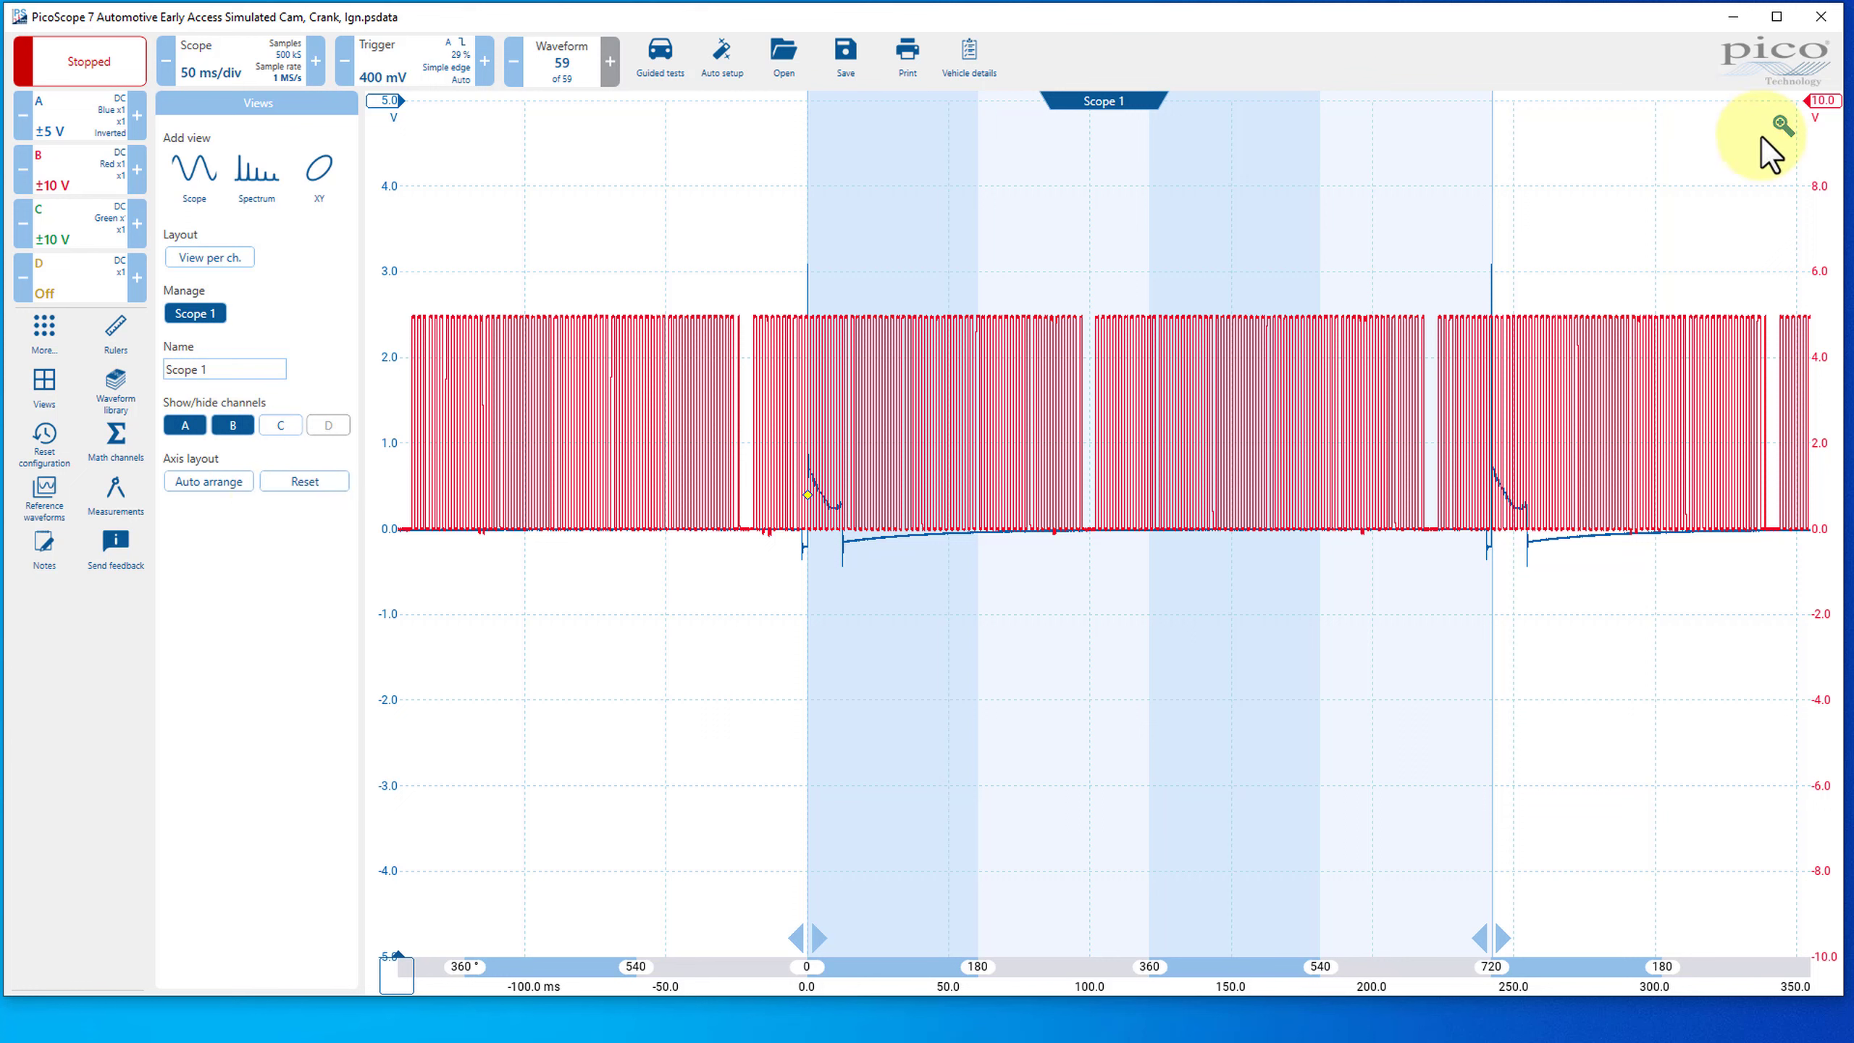
pyautogui.click(1781, 124)
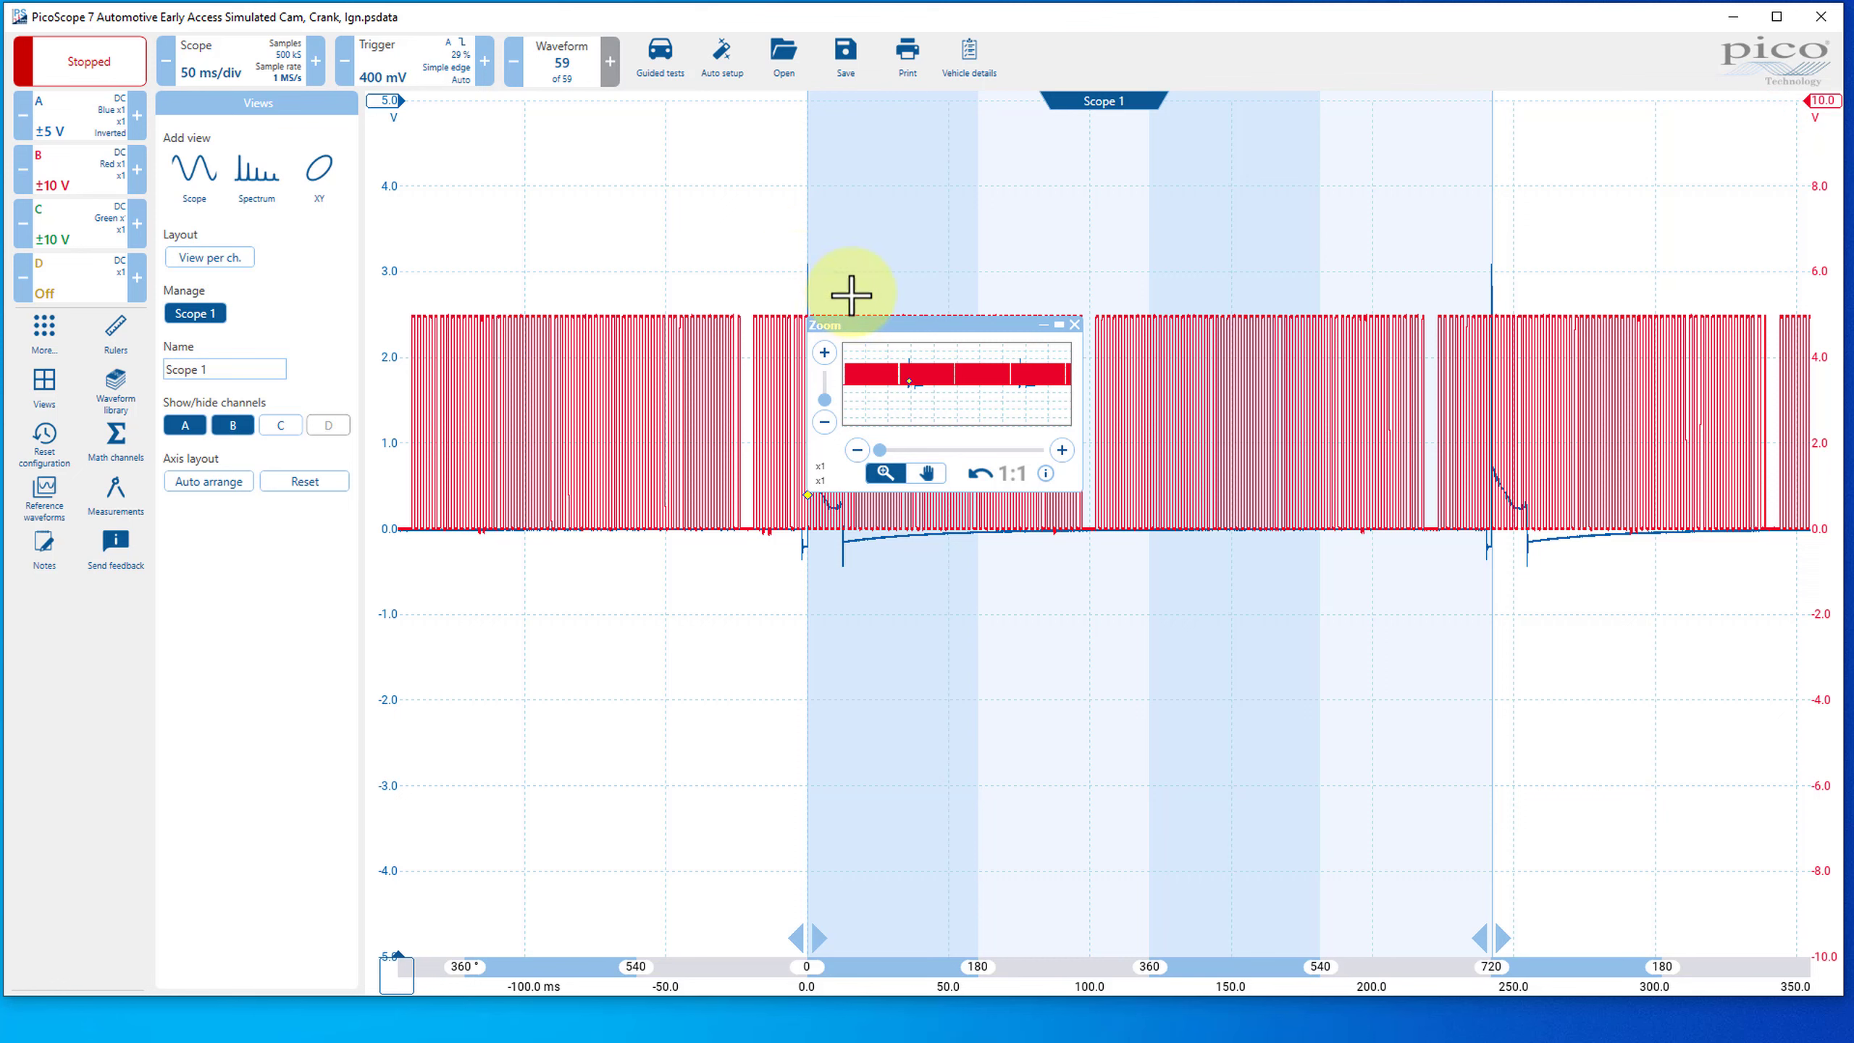
pyautogui.moveTo(745, 233); pyautogui.dragTo(1090, 625)
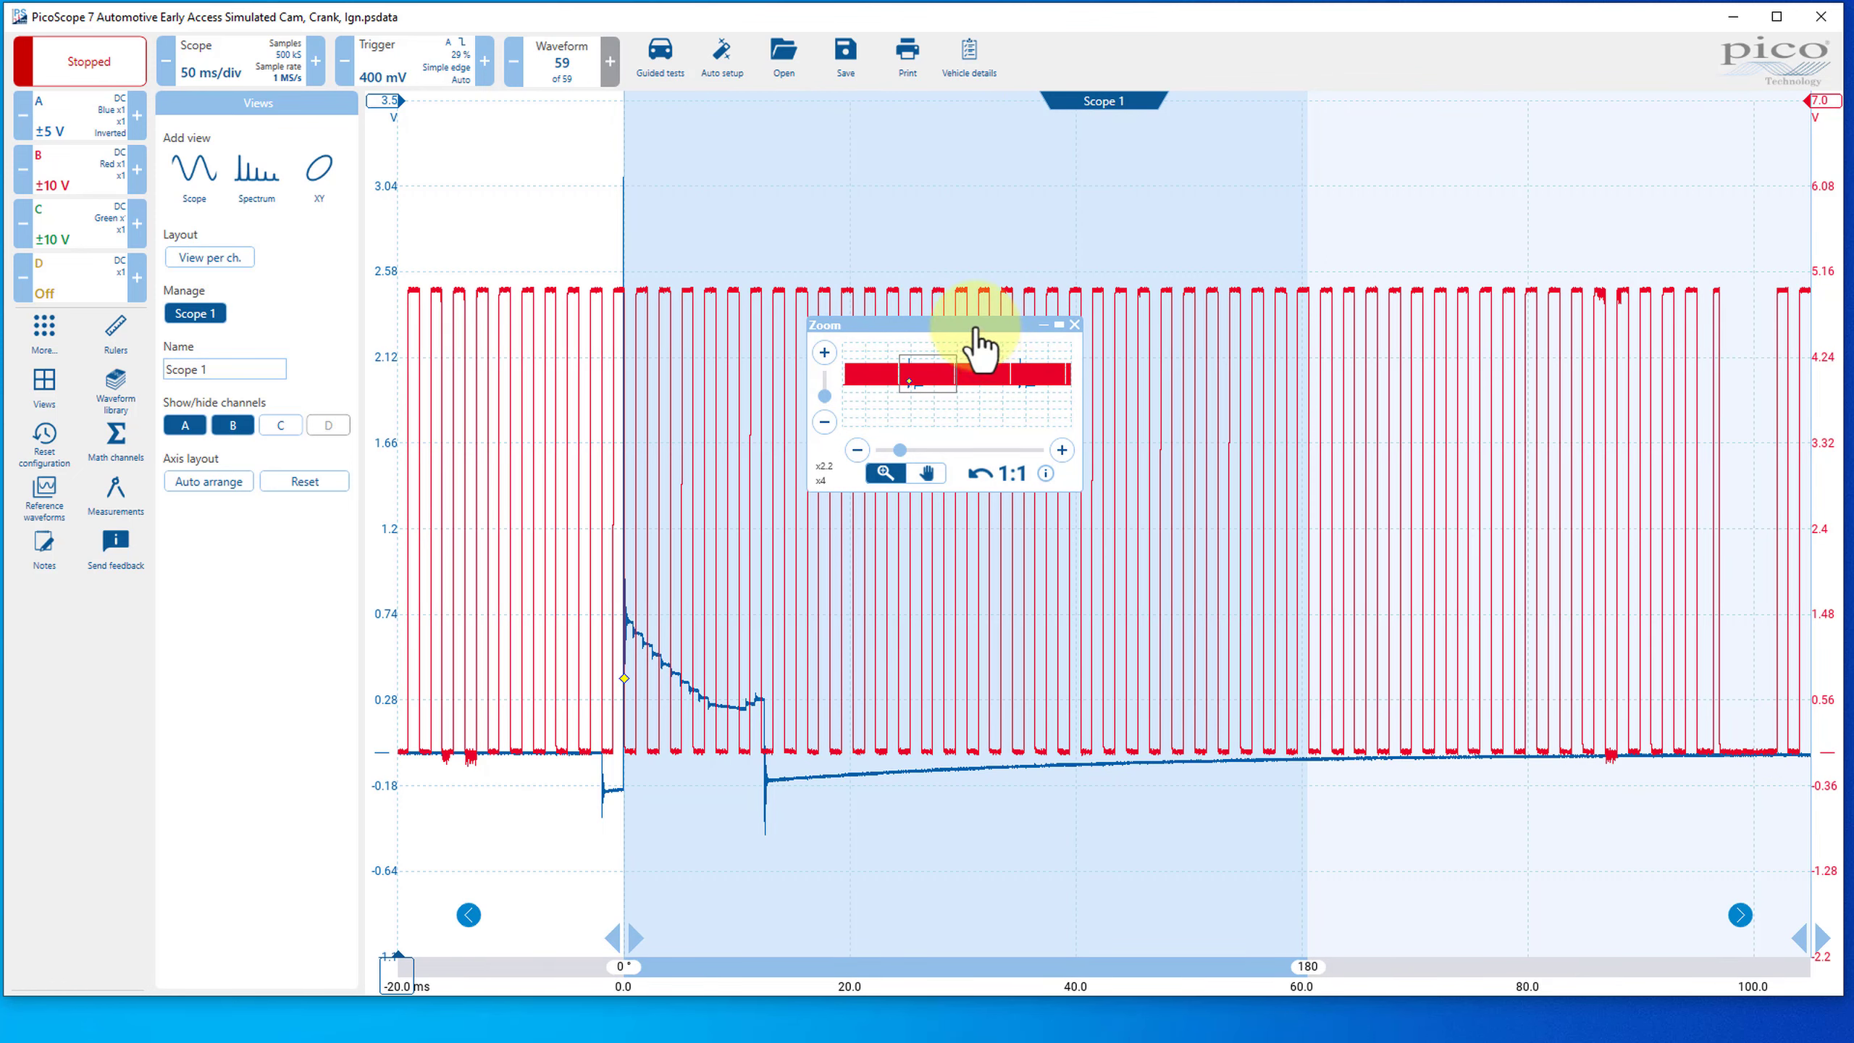
# - Move the zoom overview aside, minimise and restore it, and pan the waveform to expose the missing-tooth gap before the spike
pyautogui.moveTo(977, 329); pyautogui.dragTo(862, 85)
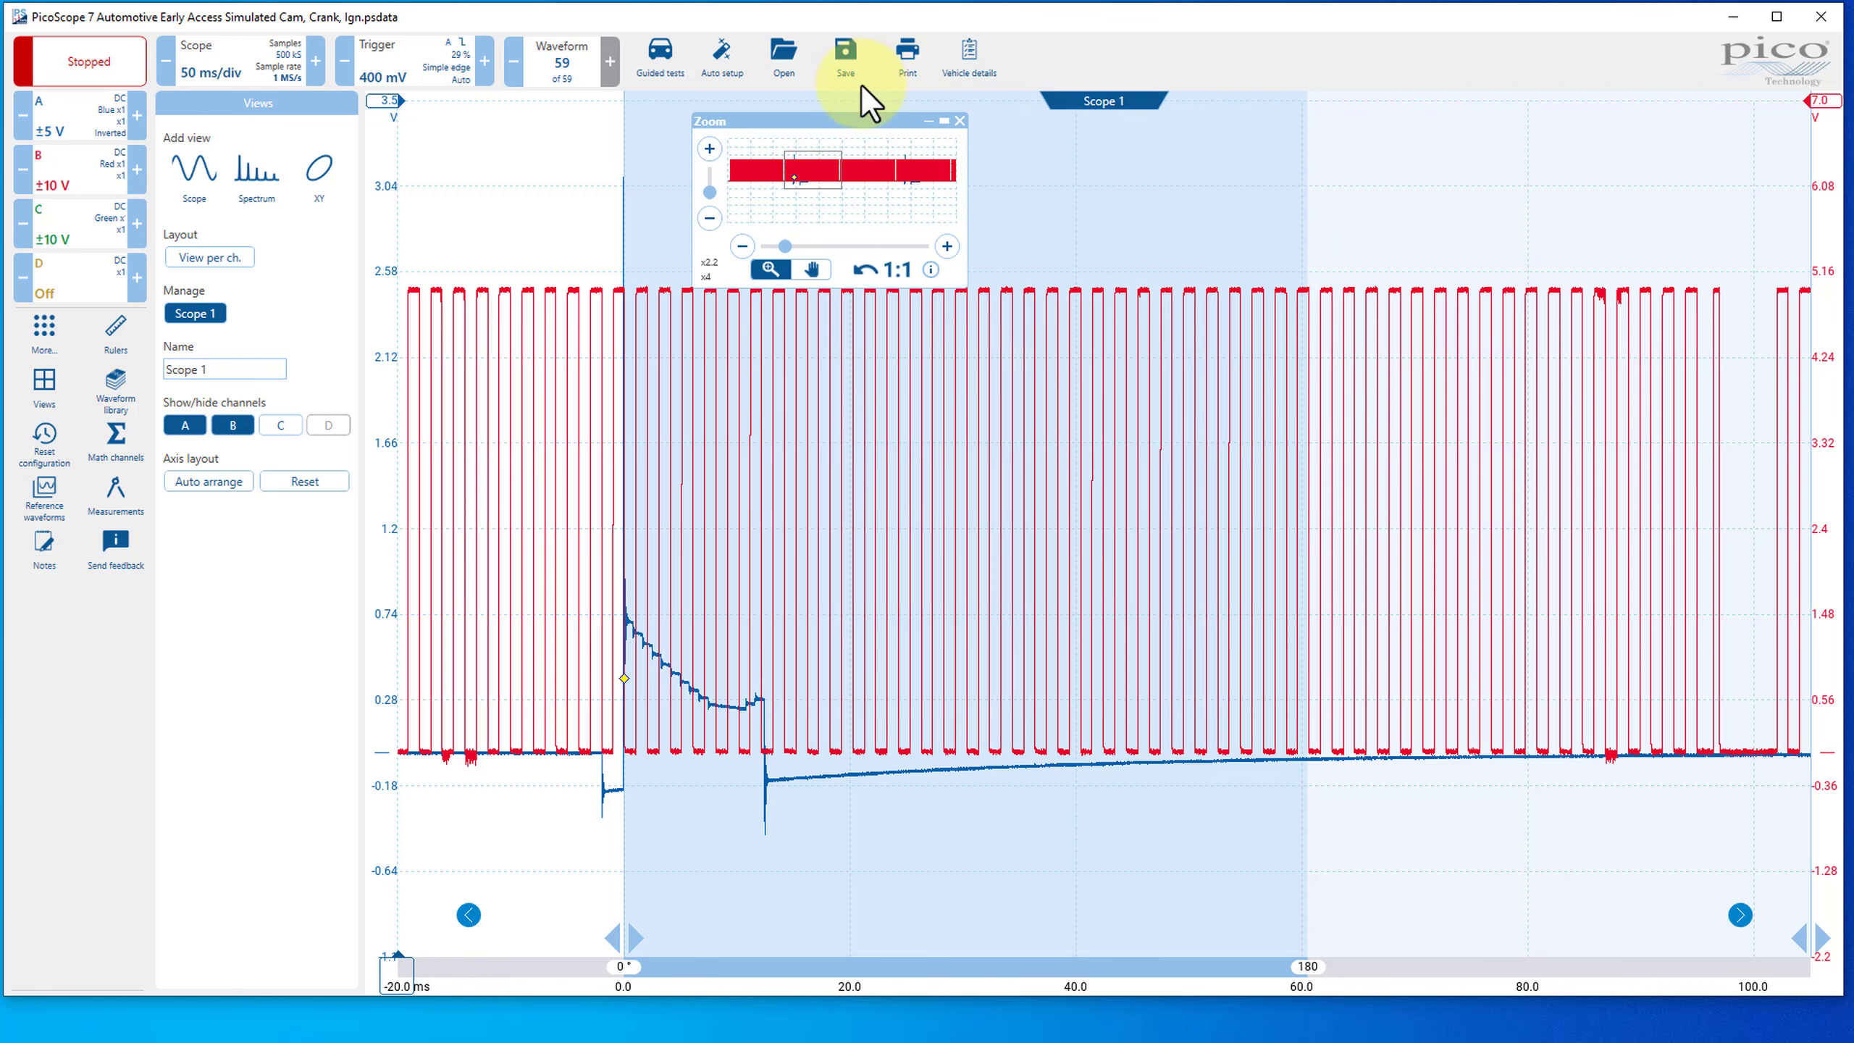
pyautogui.click(927, 121)
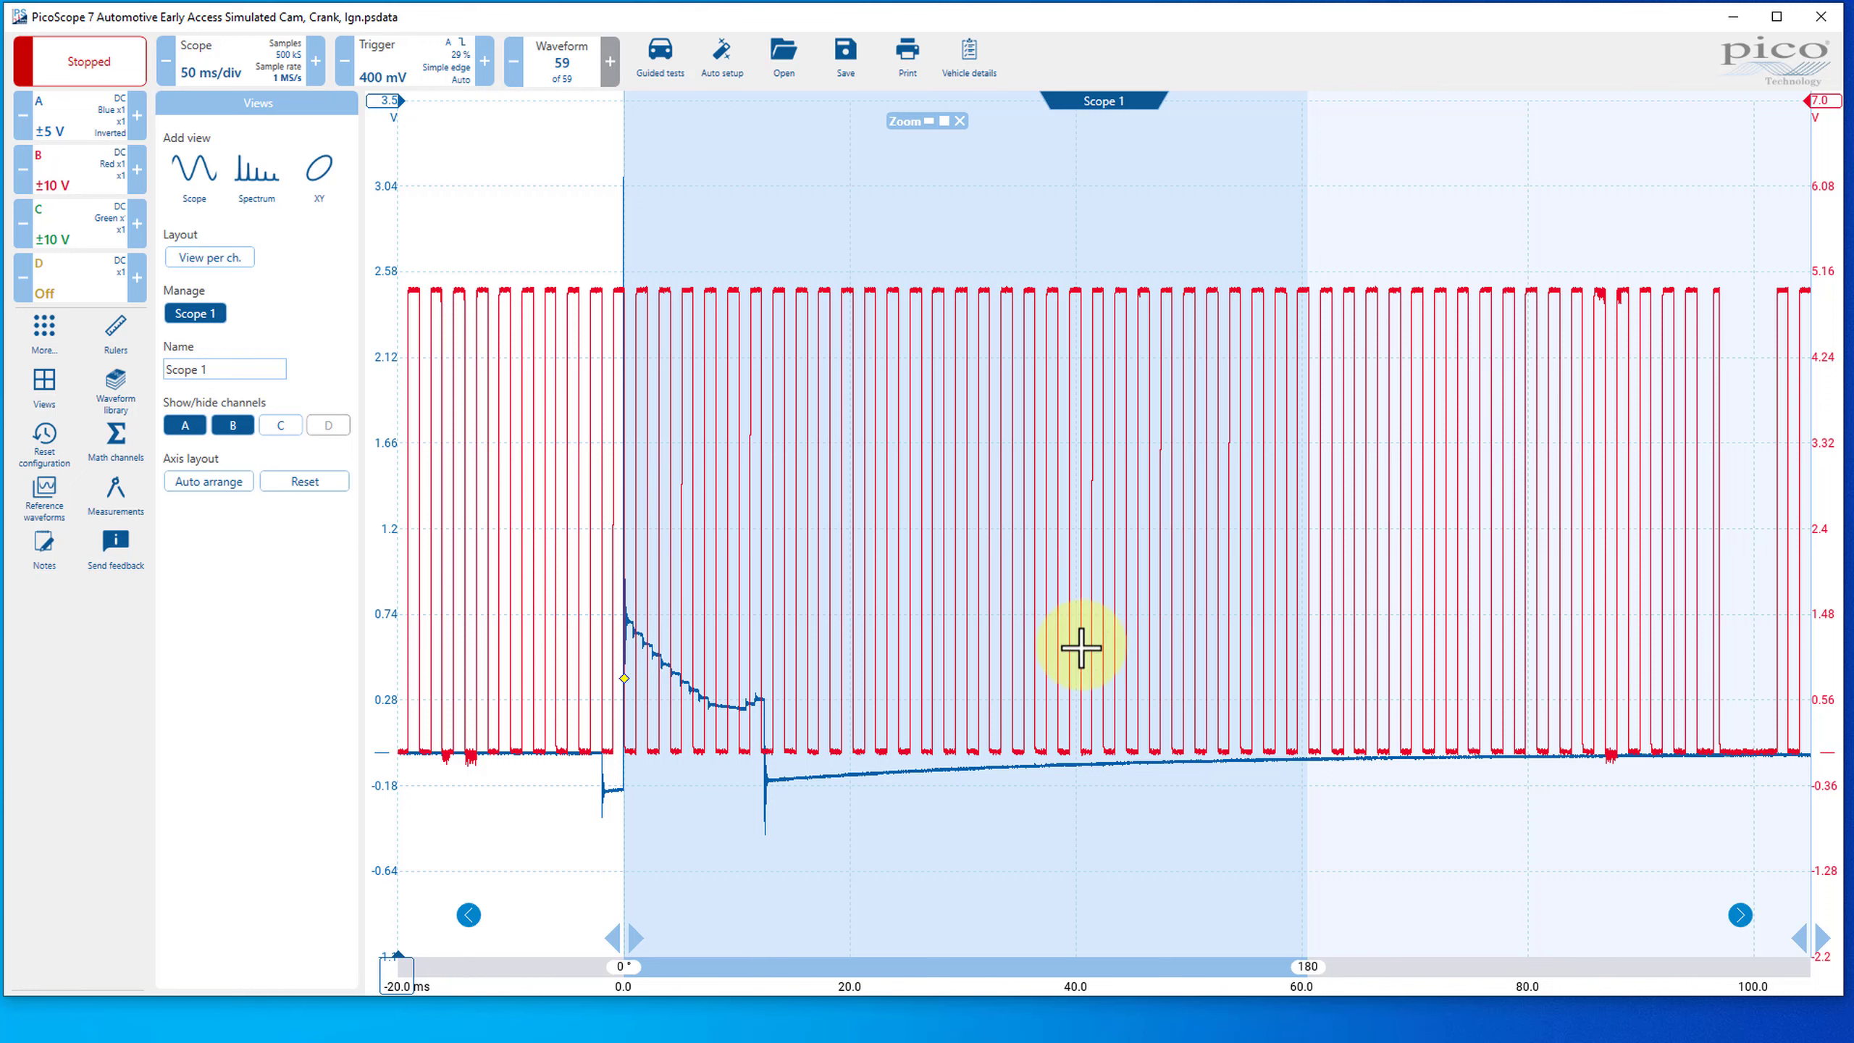
pyautogui.click(938, 119)
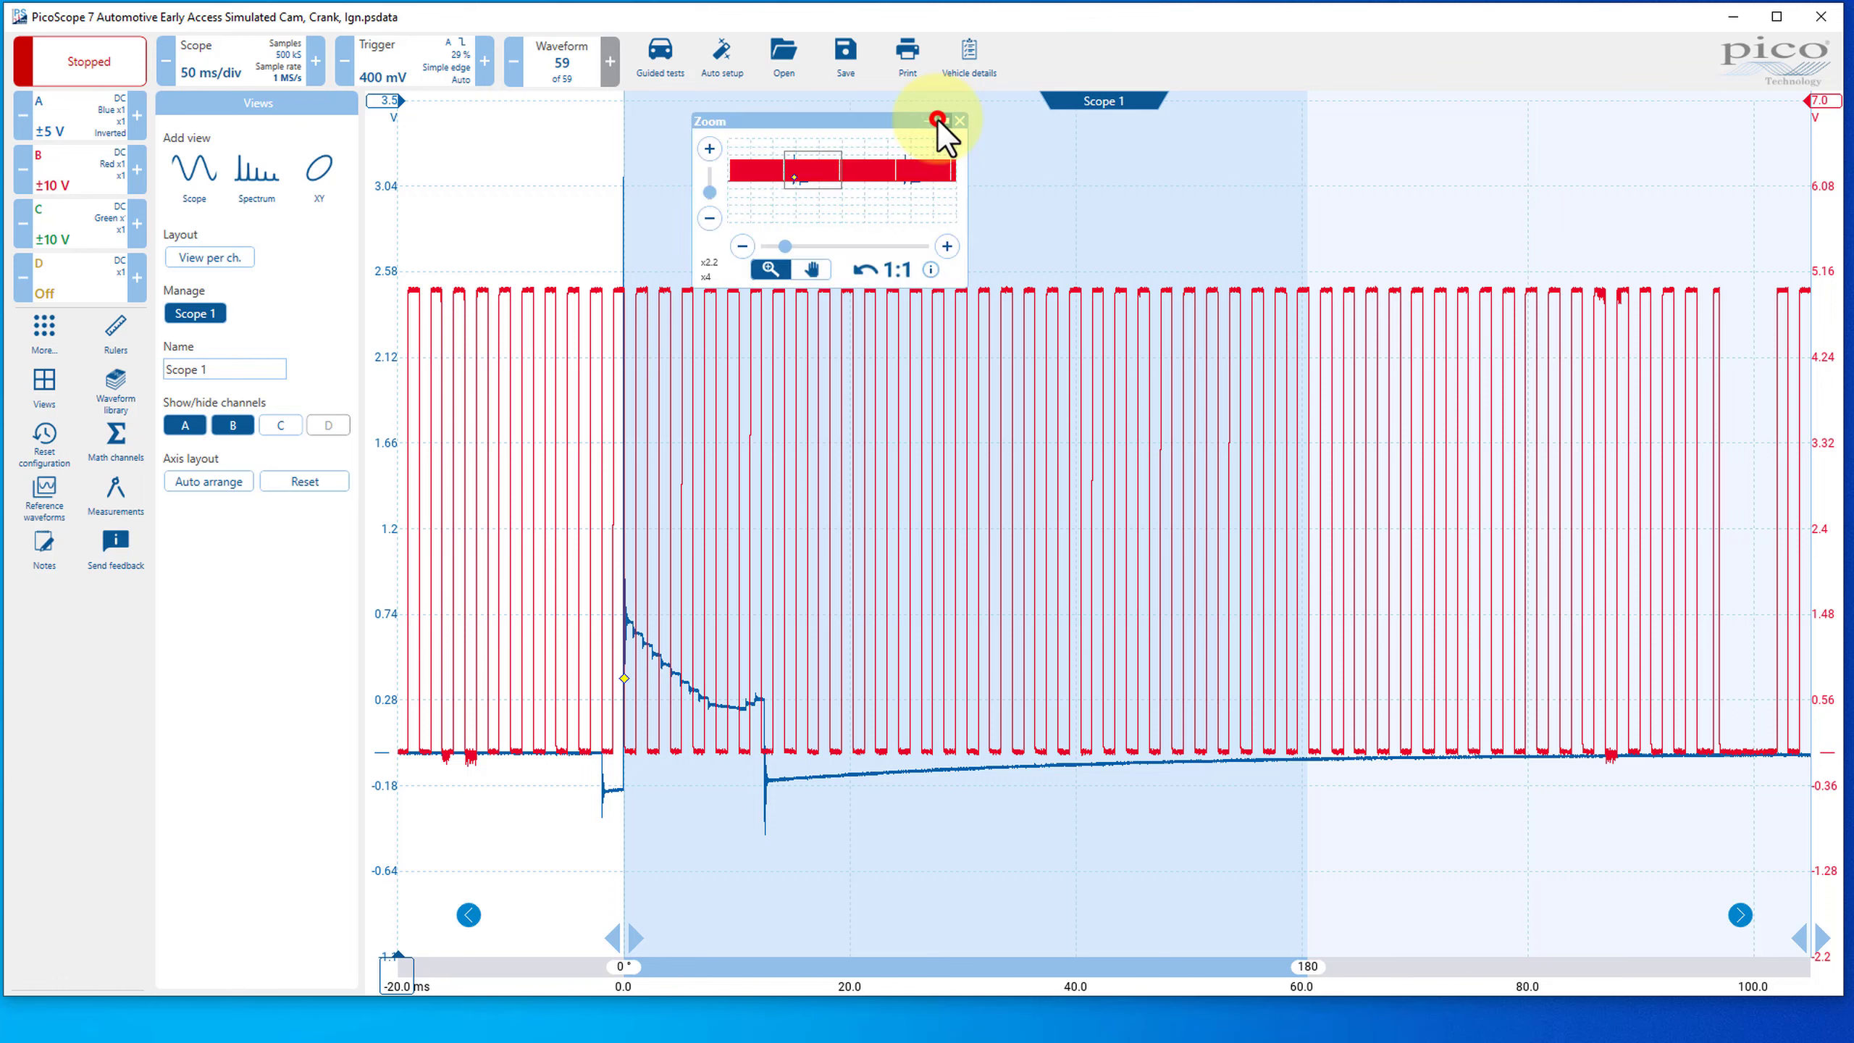
pyautogui.click(817, 270)
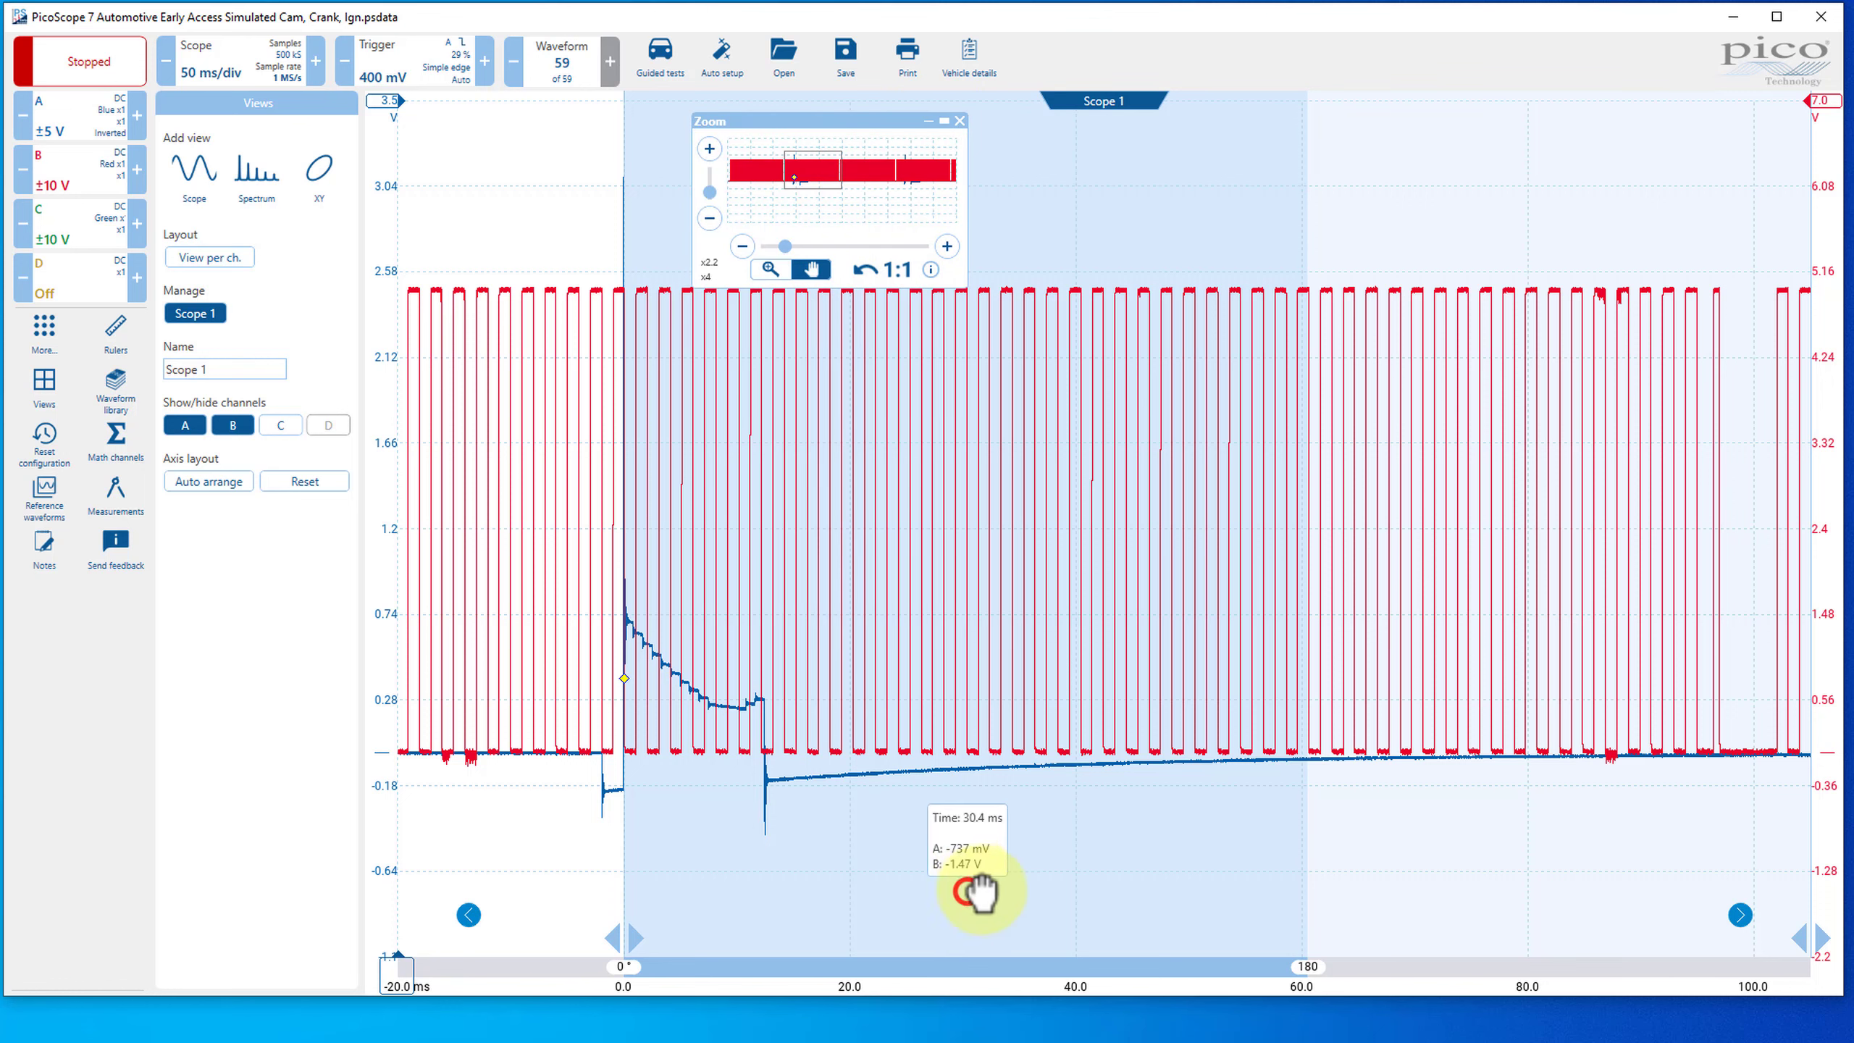
pyautogui.moveTo(978, 891); pyautogui.dragTo(1106, 890)
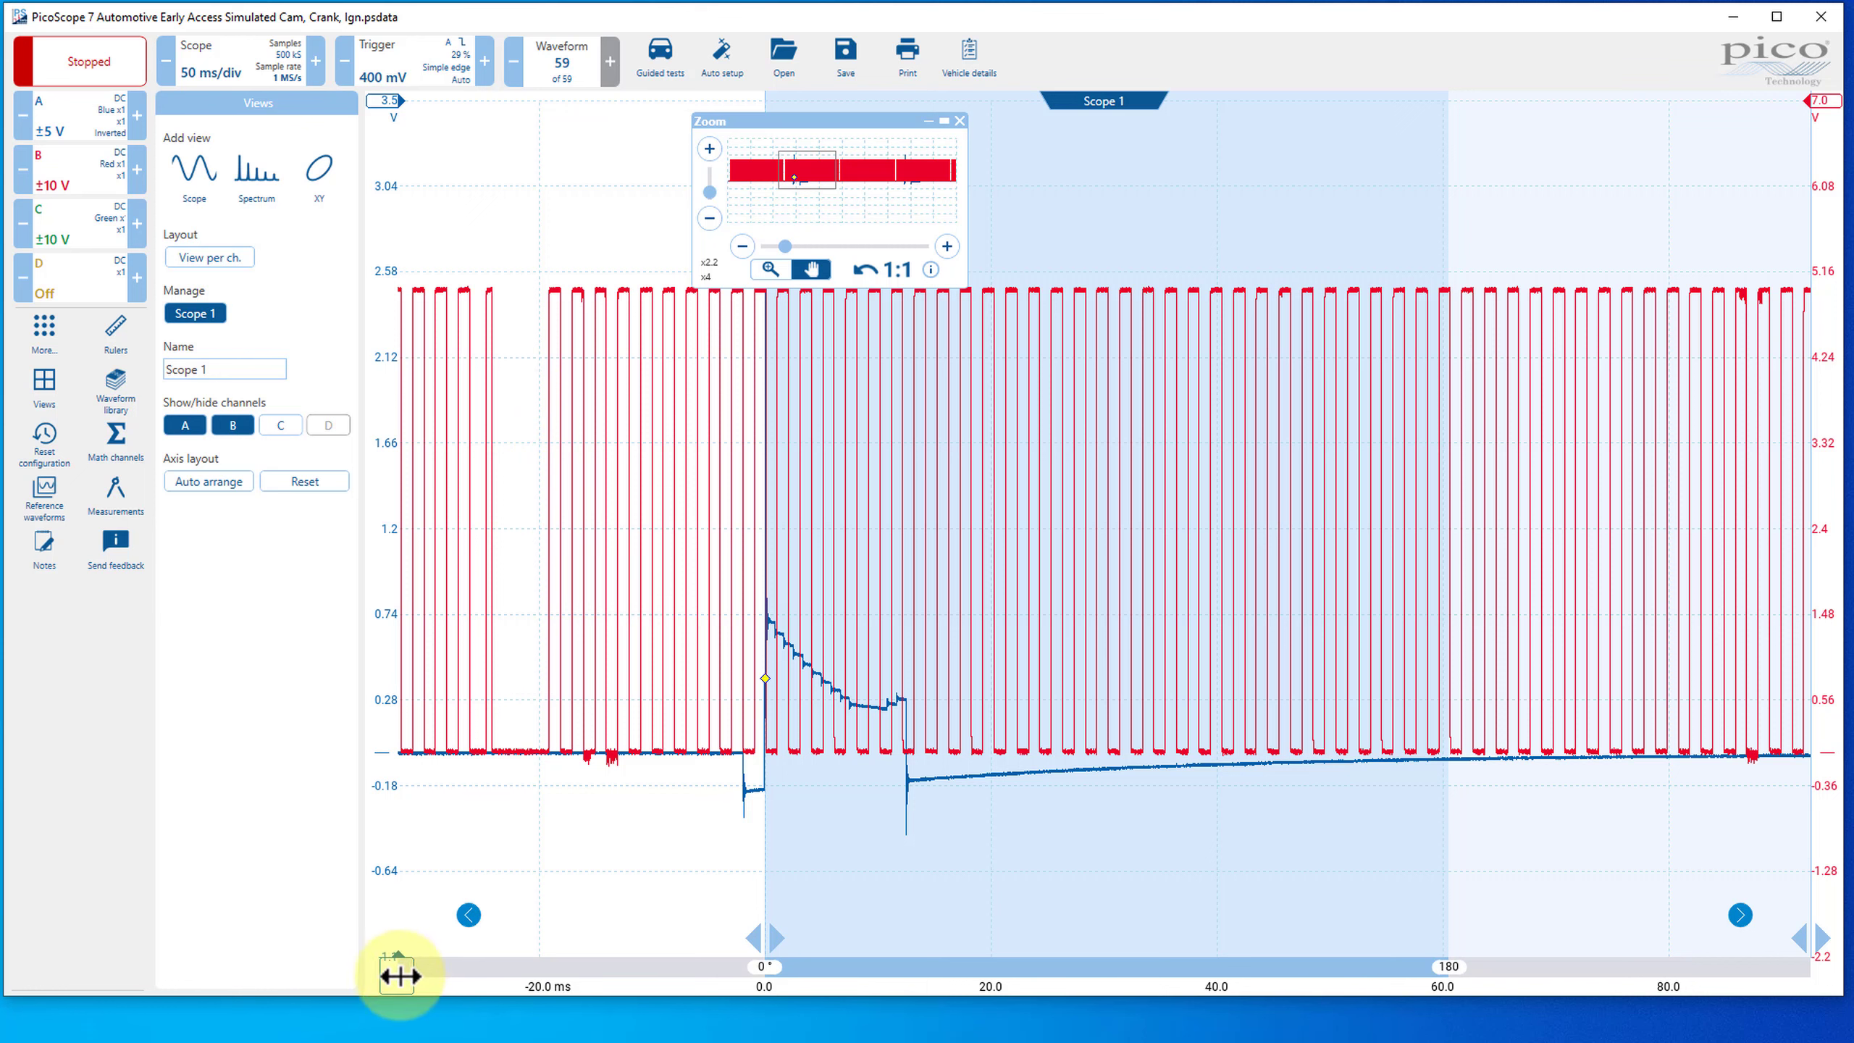
# - Place time ruler 1 at about -24.04 ms at the missing-tooth gap and ruler 2 at about -32 µs on the spike, moving the legend aside
pyautogui.moveTo(397, 976); pyautogui.dragTo(501, 948)
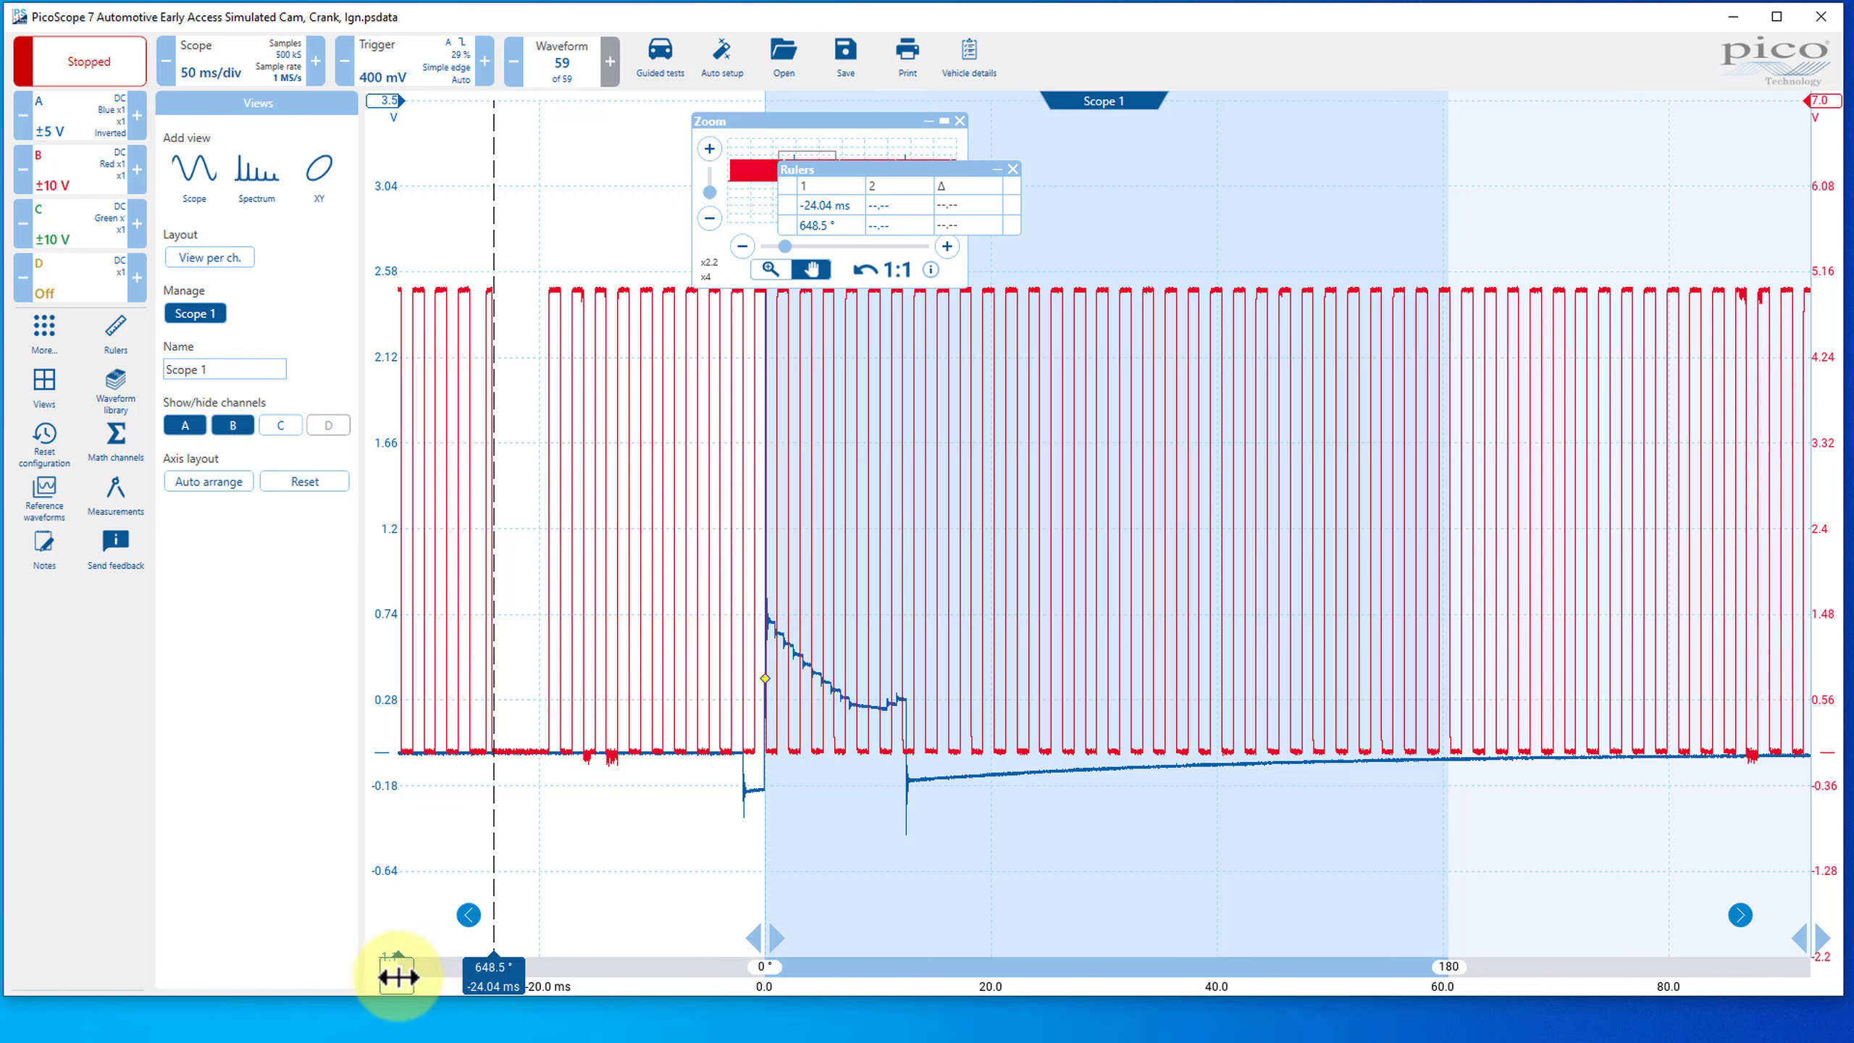
pyautogui.moveTo(401, 977); pyautogui.dragTo(762, 901)
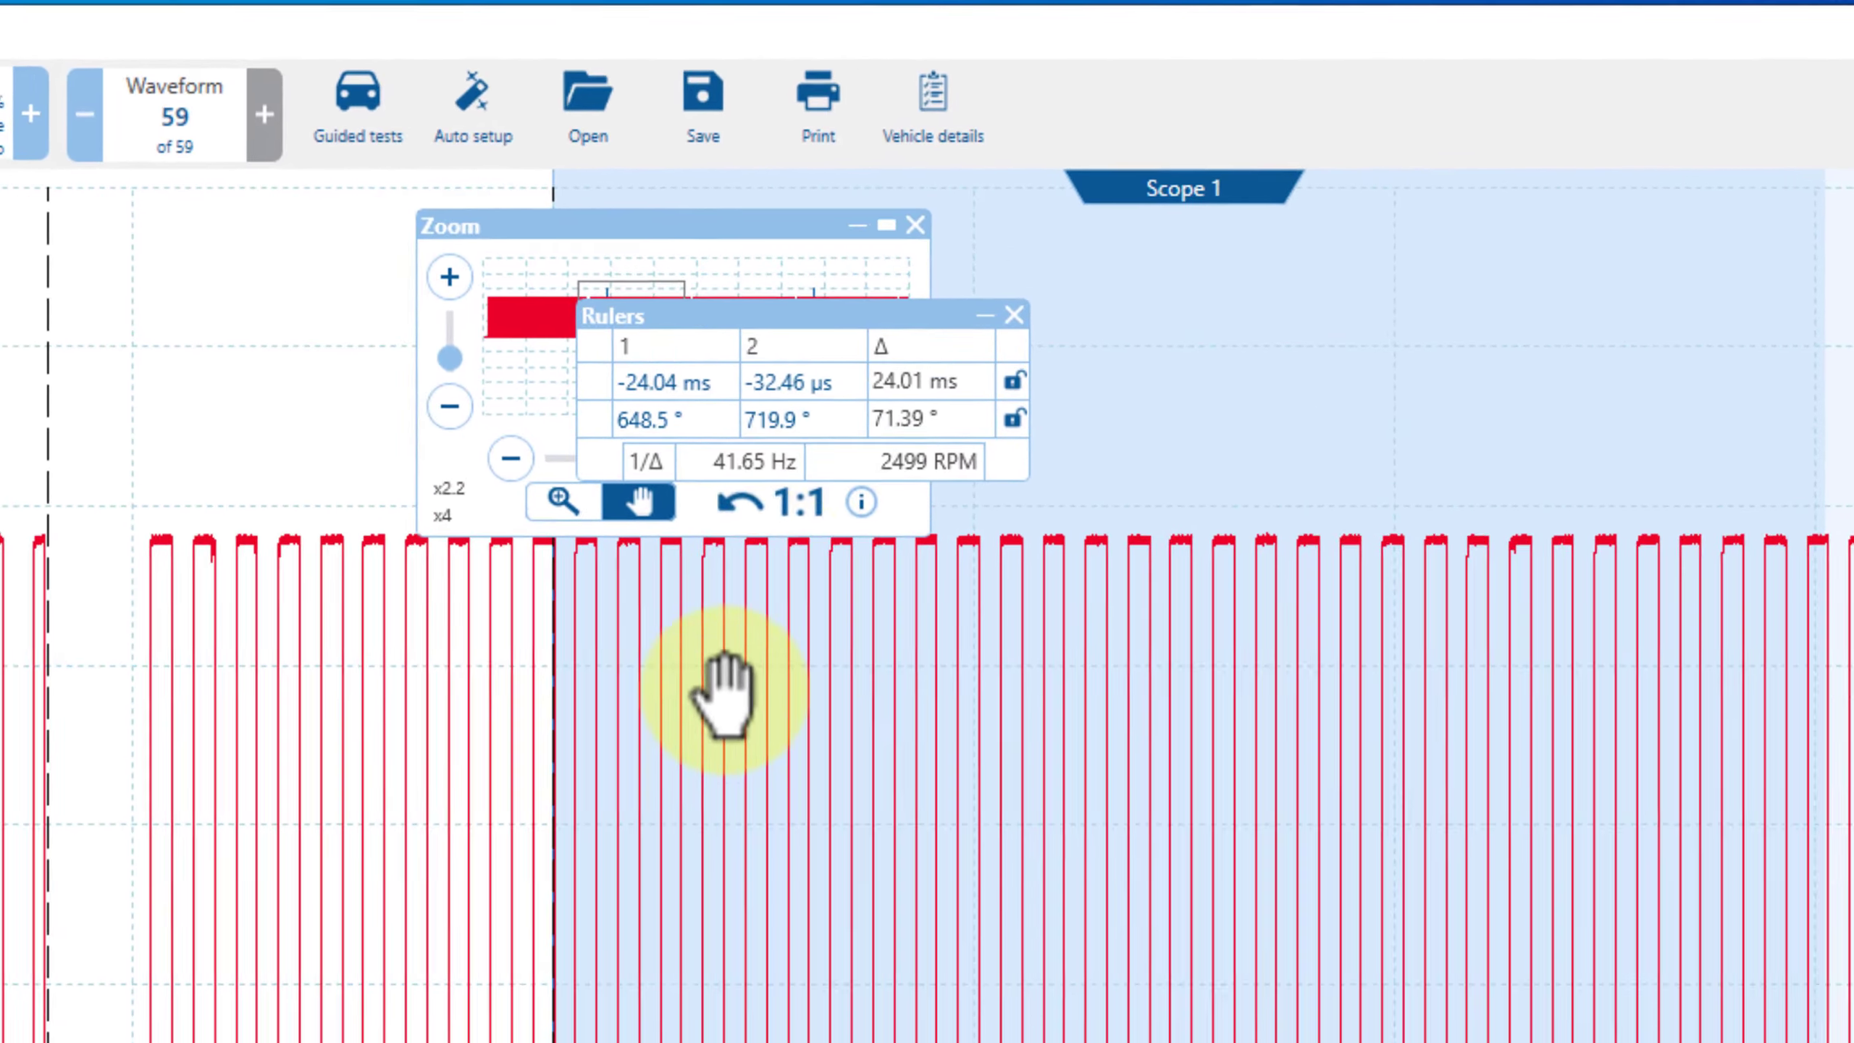
pyautogui.moveTo(781, 326); pyautogui.dragTo(301, 689)
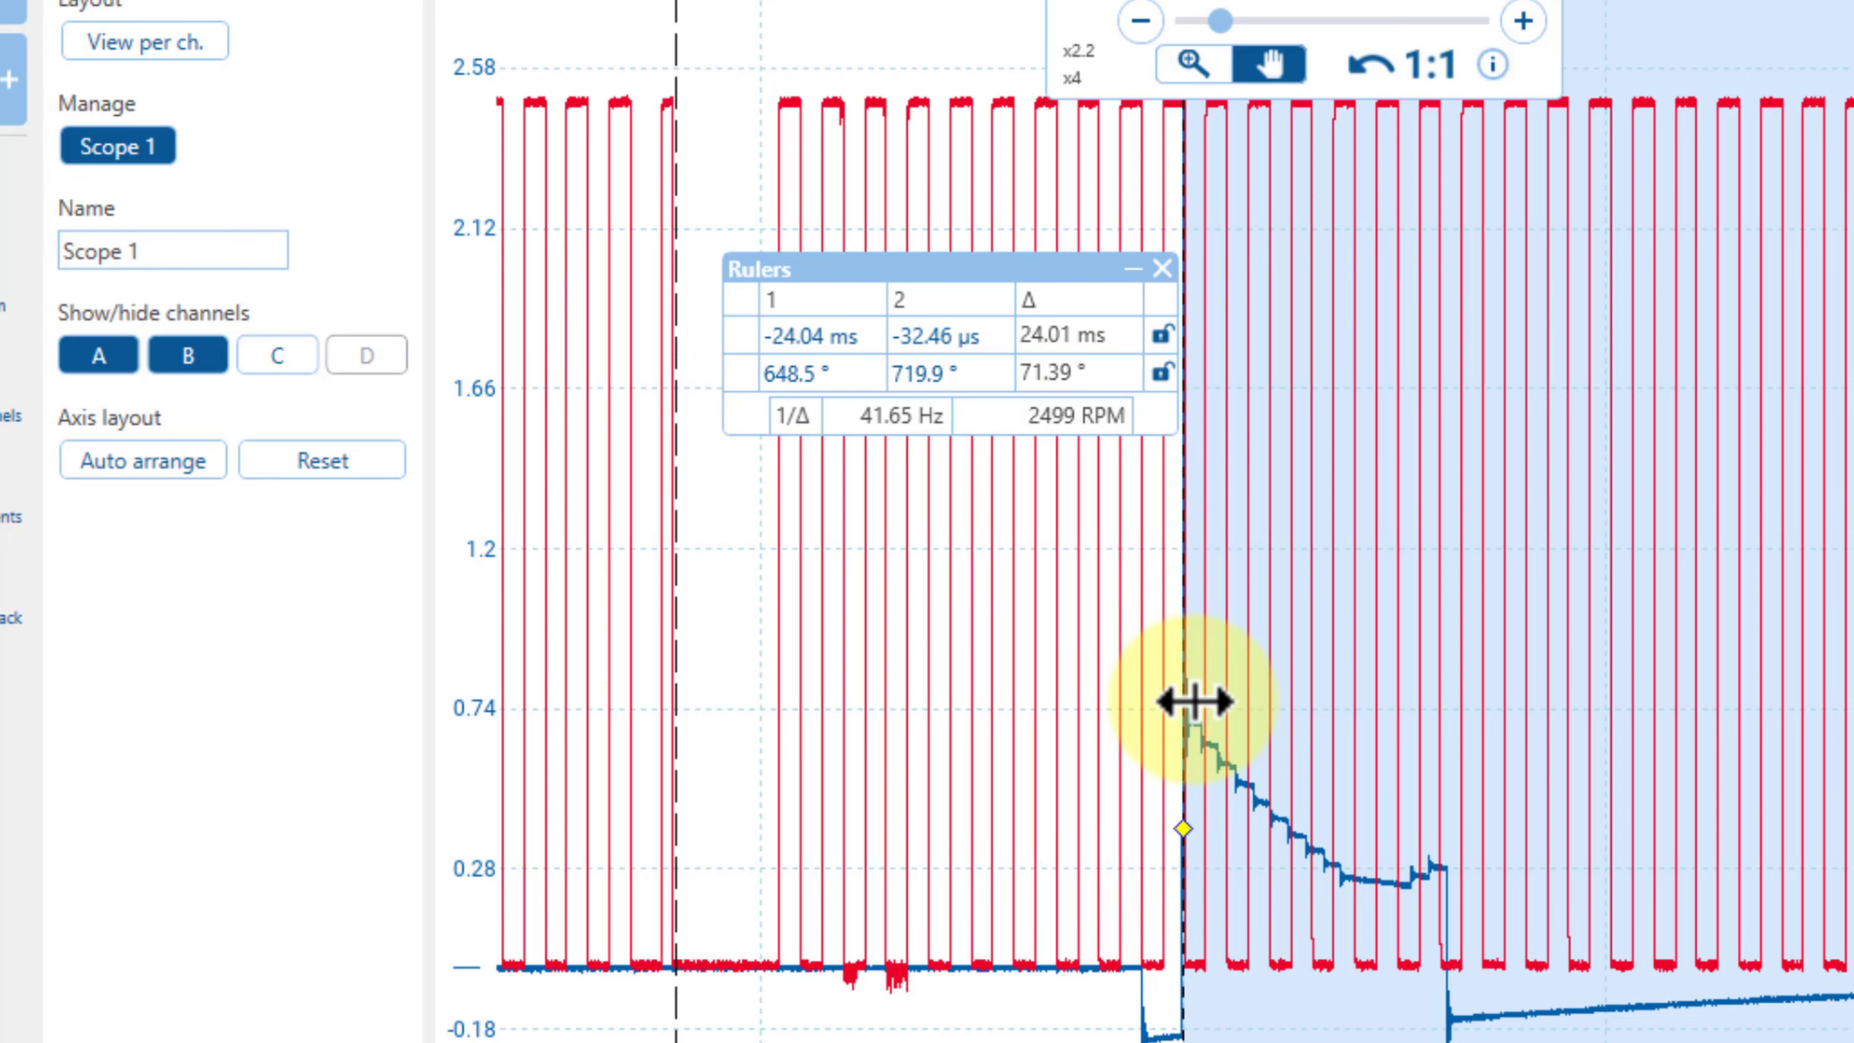
# - Hide channel B and bracket the ignition burn with the time rulers, ruler 2 at about 12.35 ms and ruler 1 at the firing spike
pyautogui.click(187, 354)
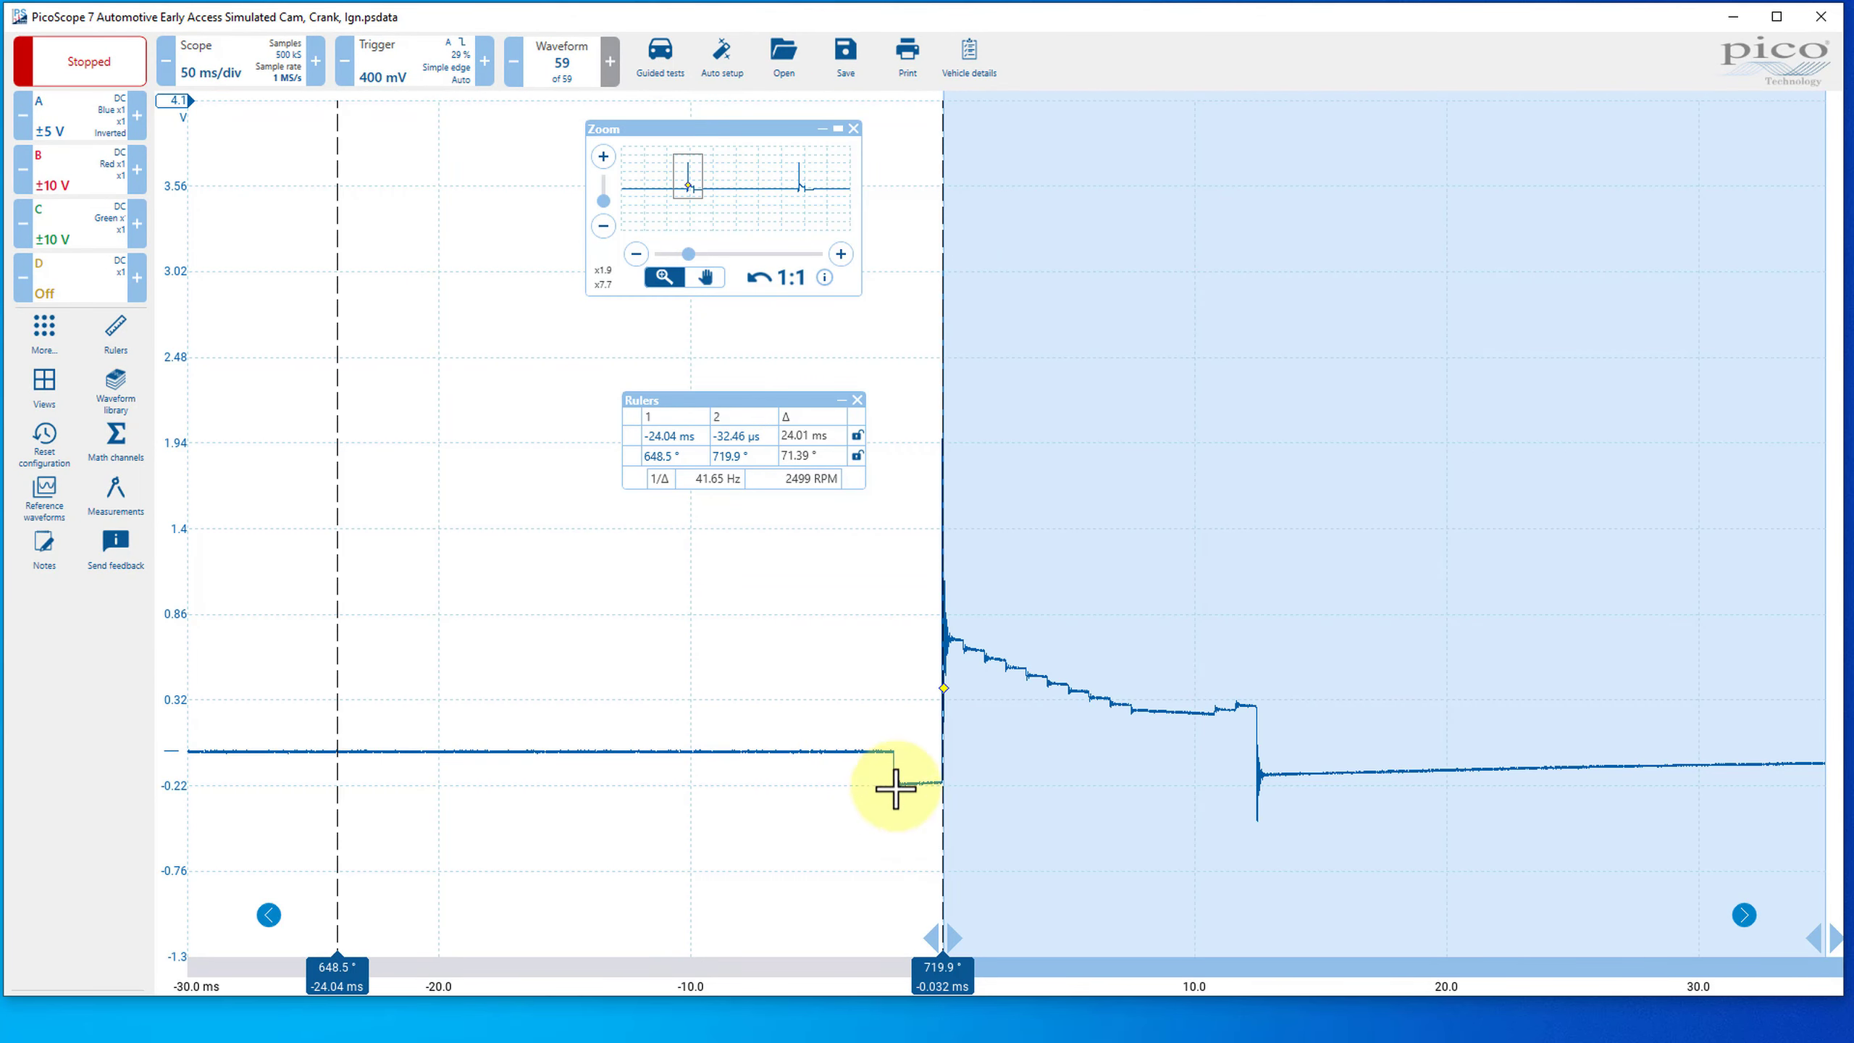
pyautogui.moveTo(942, 964); pyautogui.dragTo(1256, 938)
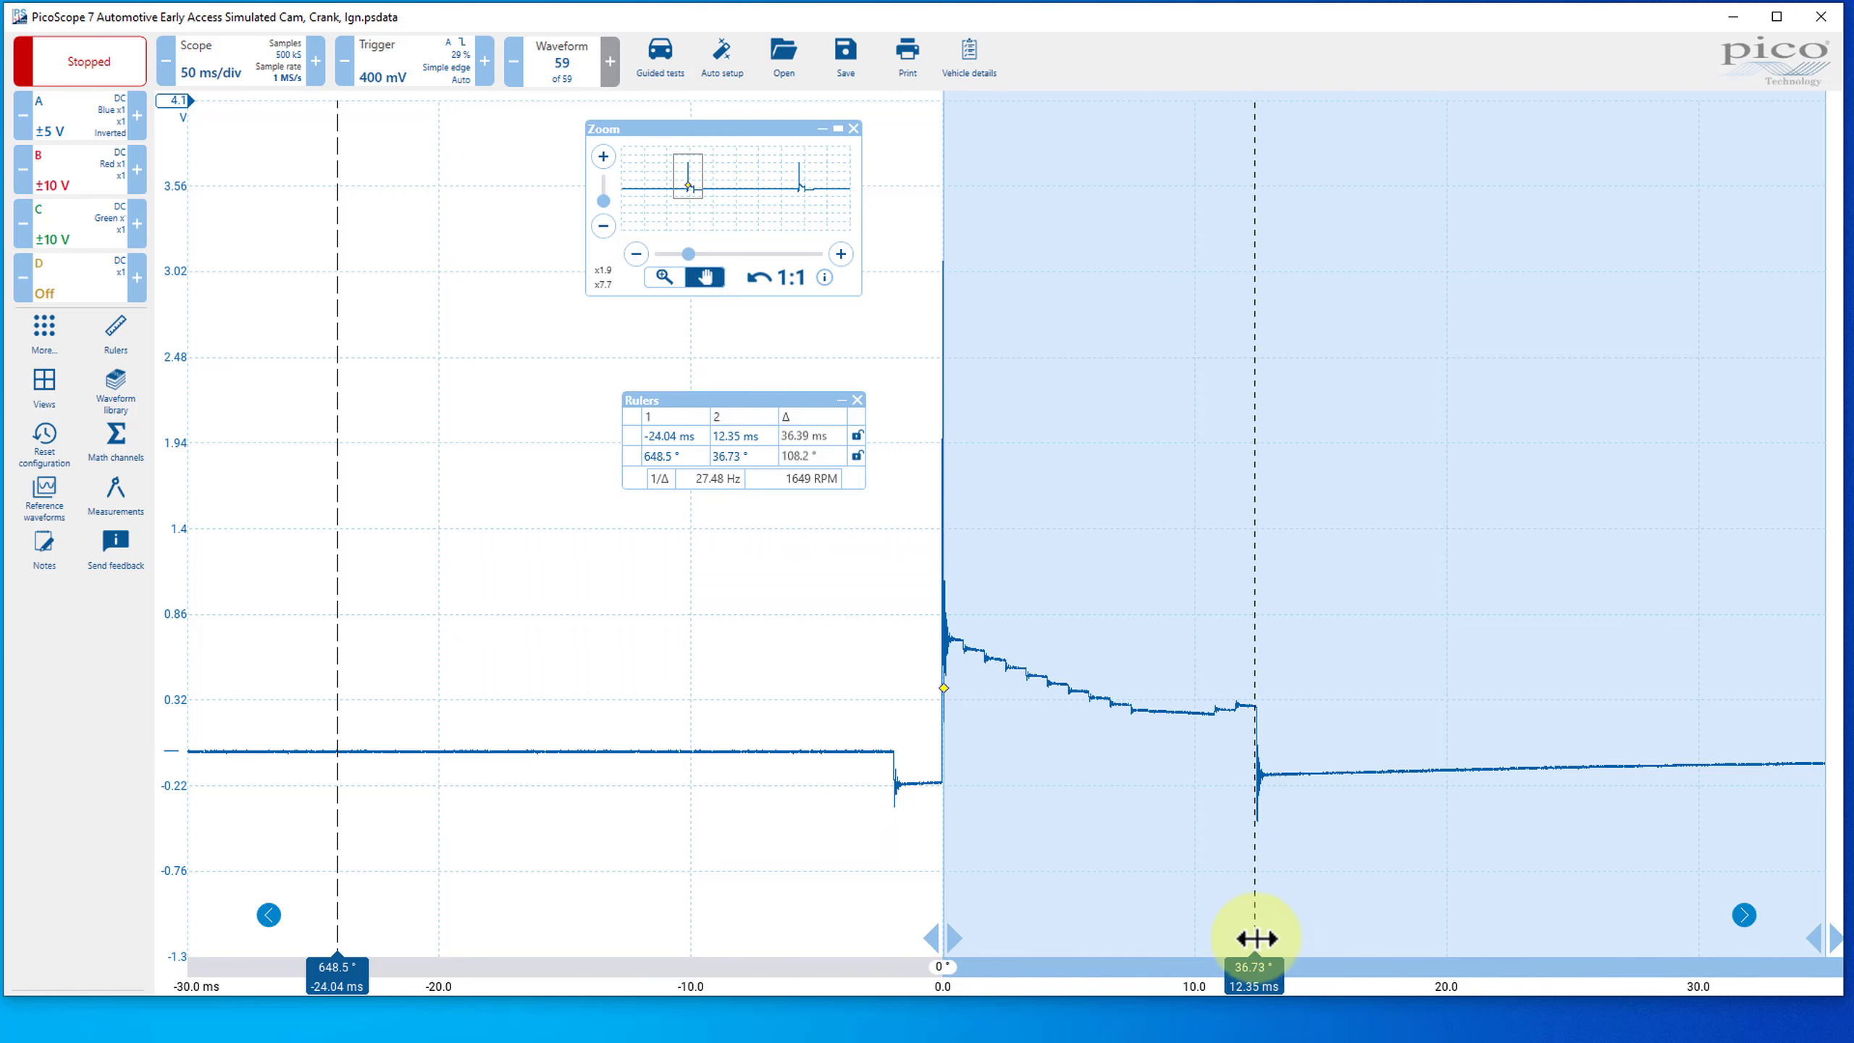
pyautogui.moveTo(340, 983); pyautogui.dragTo(946, 987)
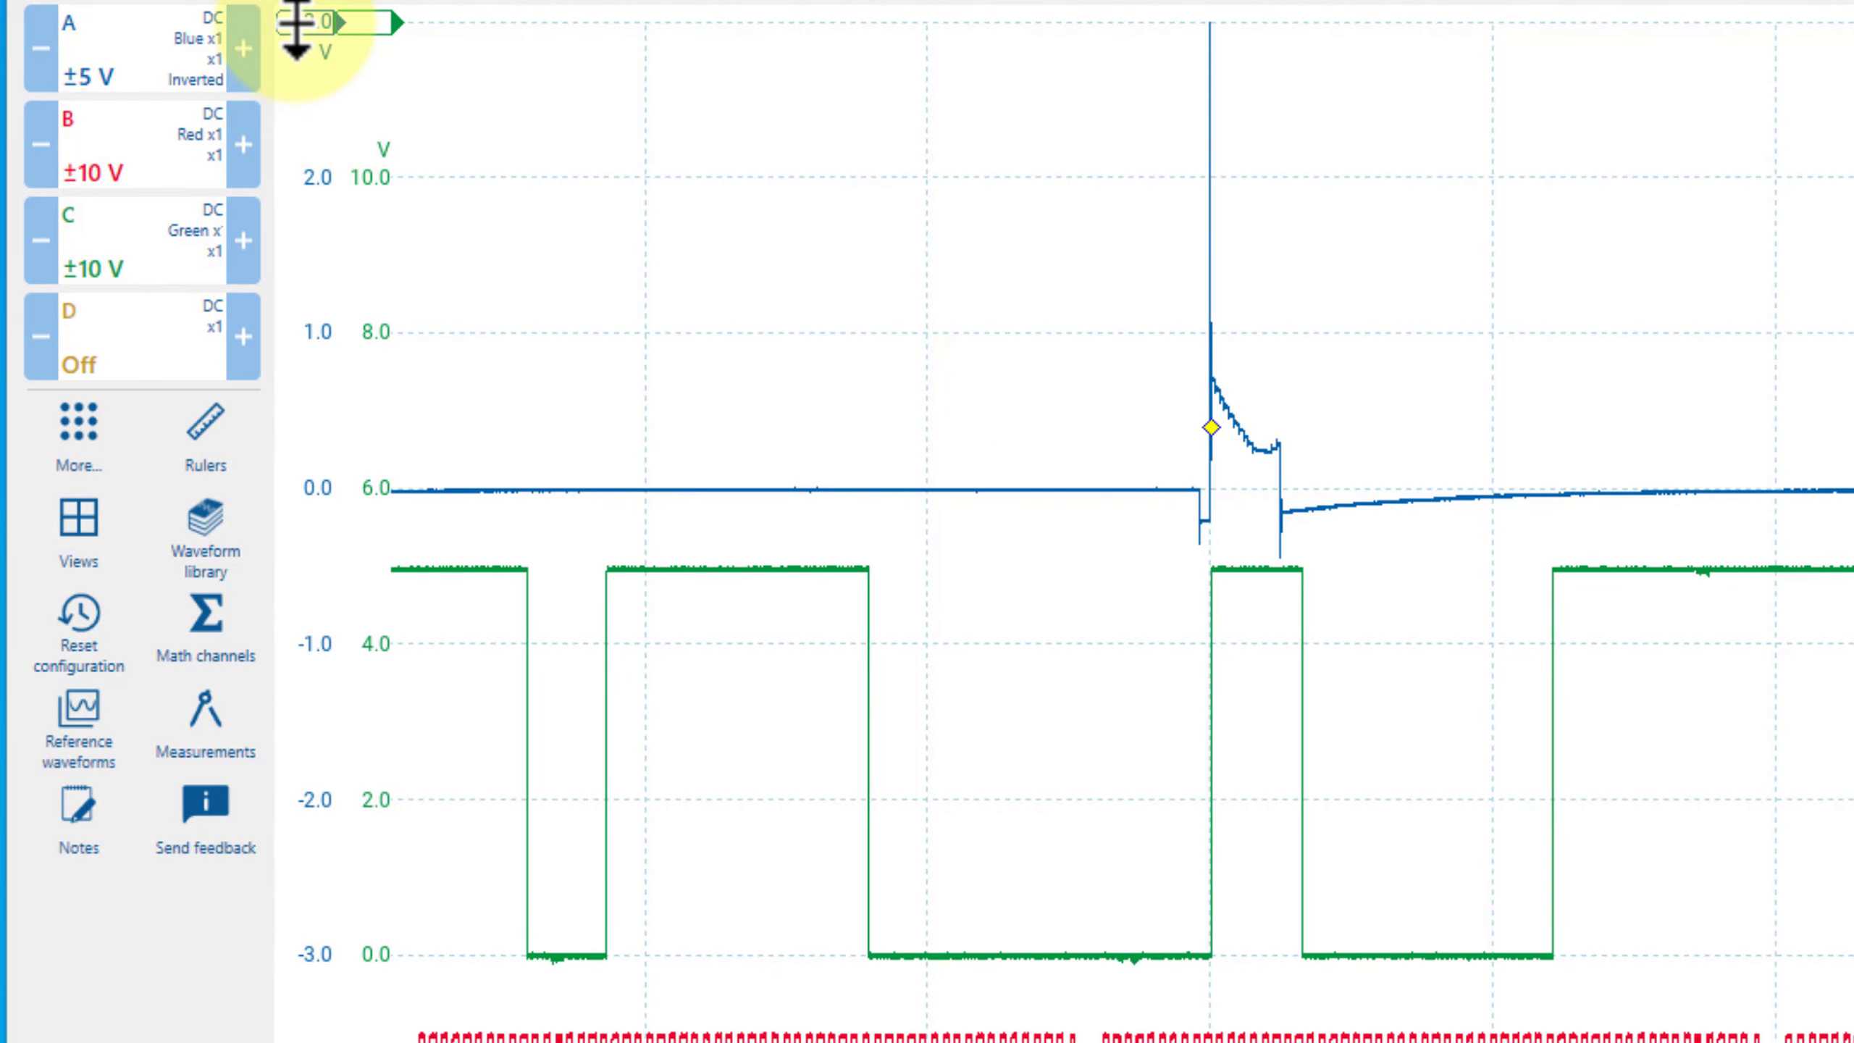
# - Place channel A's signal rulers at about -9.9 mV and 1.015 V, and channel C's at about 4.988 V and 4.41 mV
pyautogui.moveTo(295, 29); pyautogui.dragTo(310, 489)
pyautogui.moveTo(302, 27); pyautogui.dragTo(339, 335)
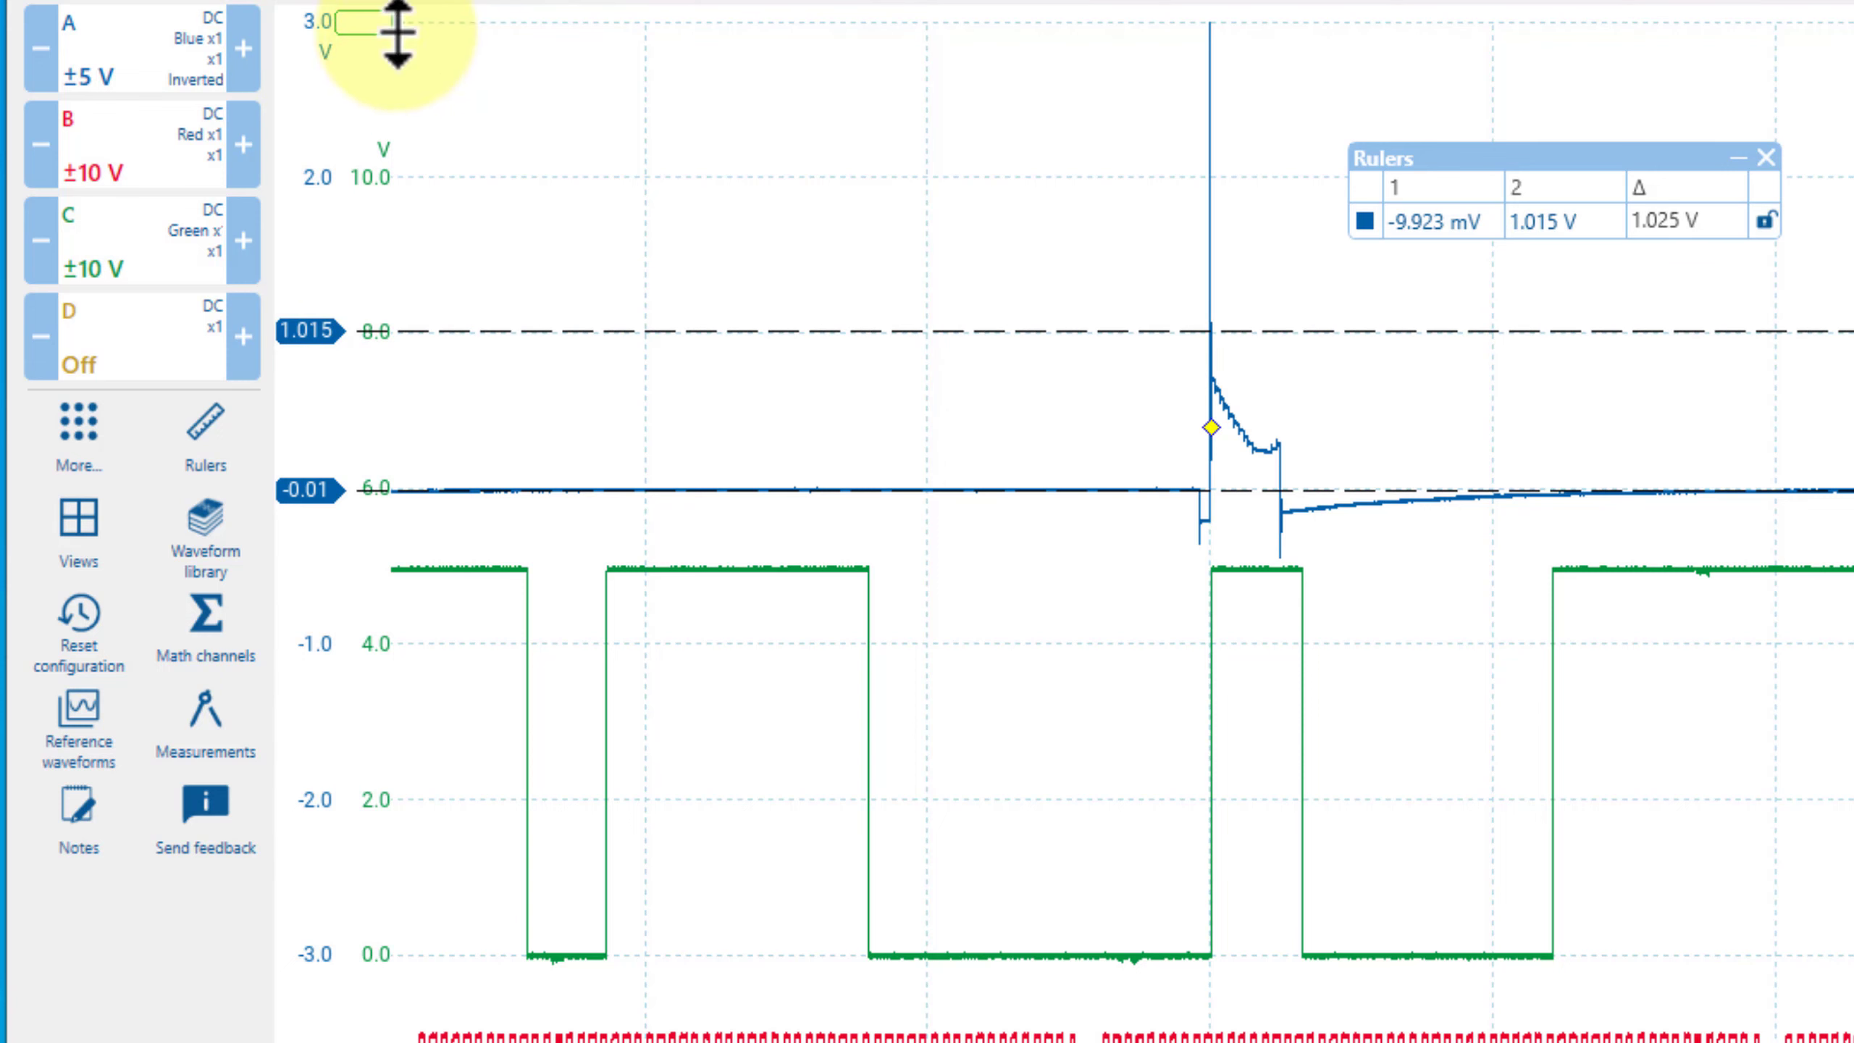
pyautogui.moveTo(365, 28); pyautogui.dragTo(370, 568)
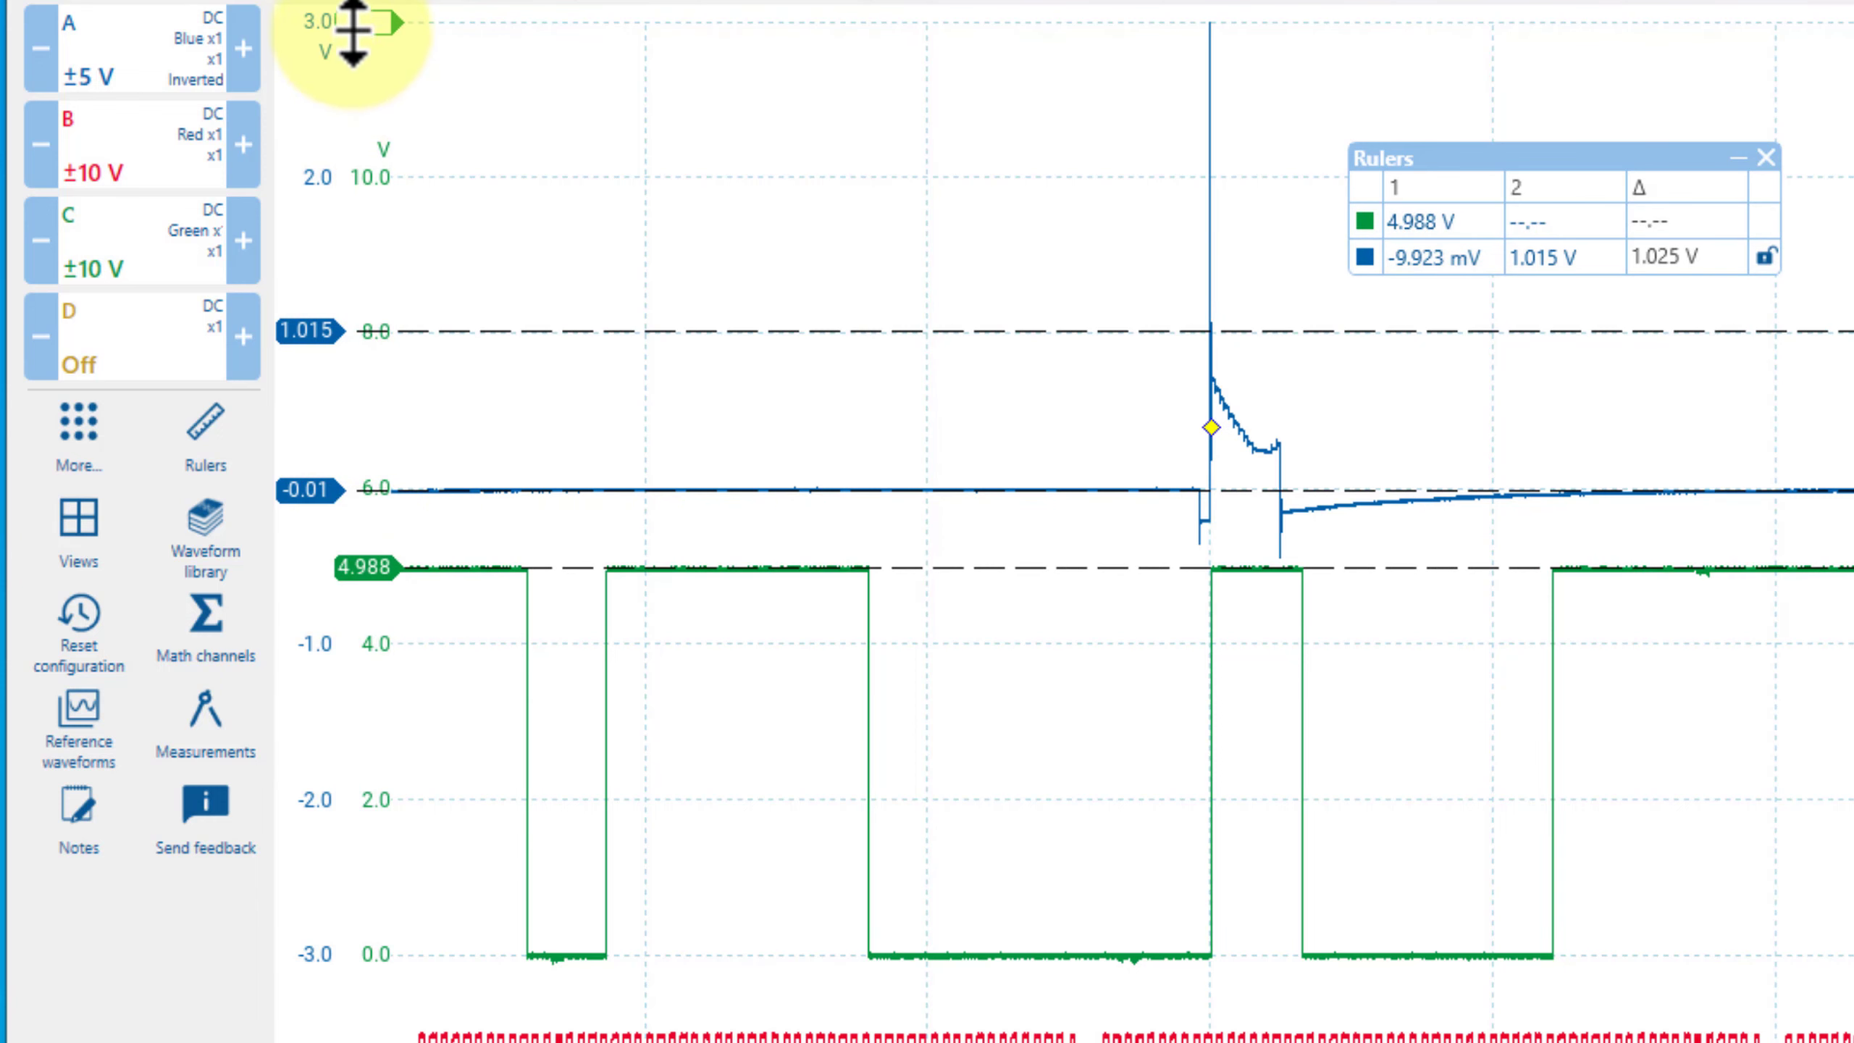
pyautogui.moveTo(354, 32); pyautogui.dragTo(414, 977)
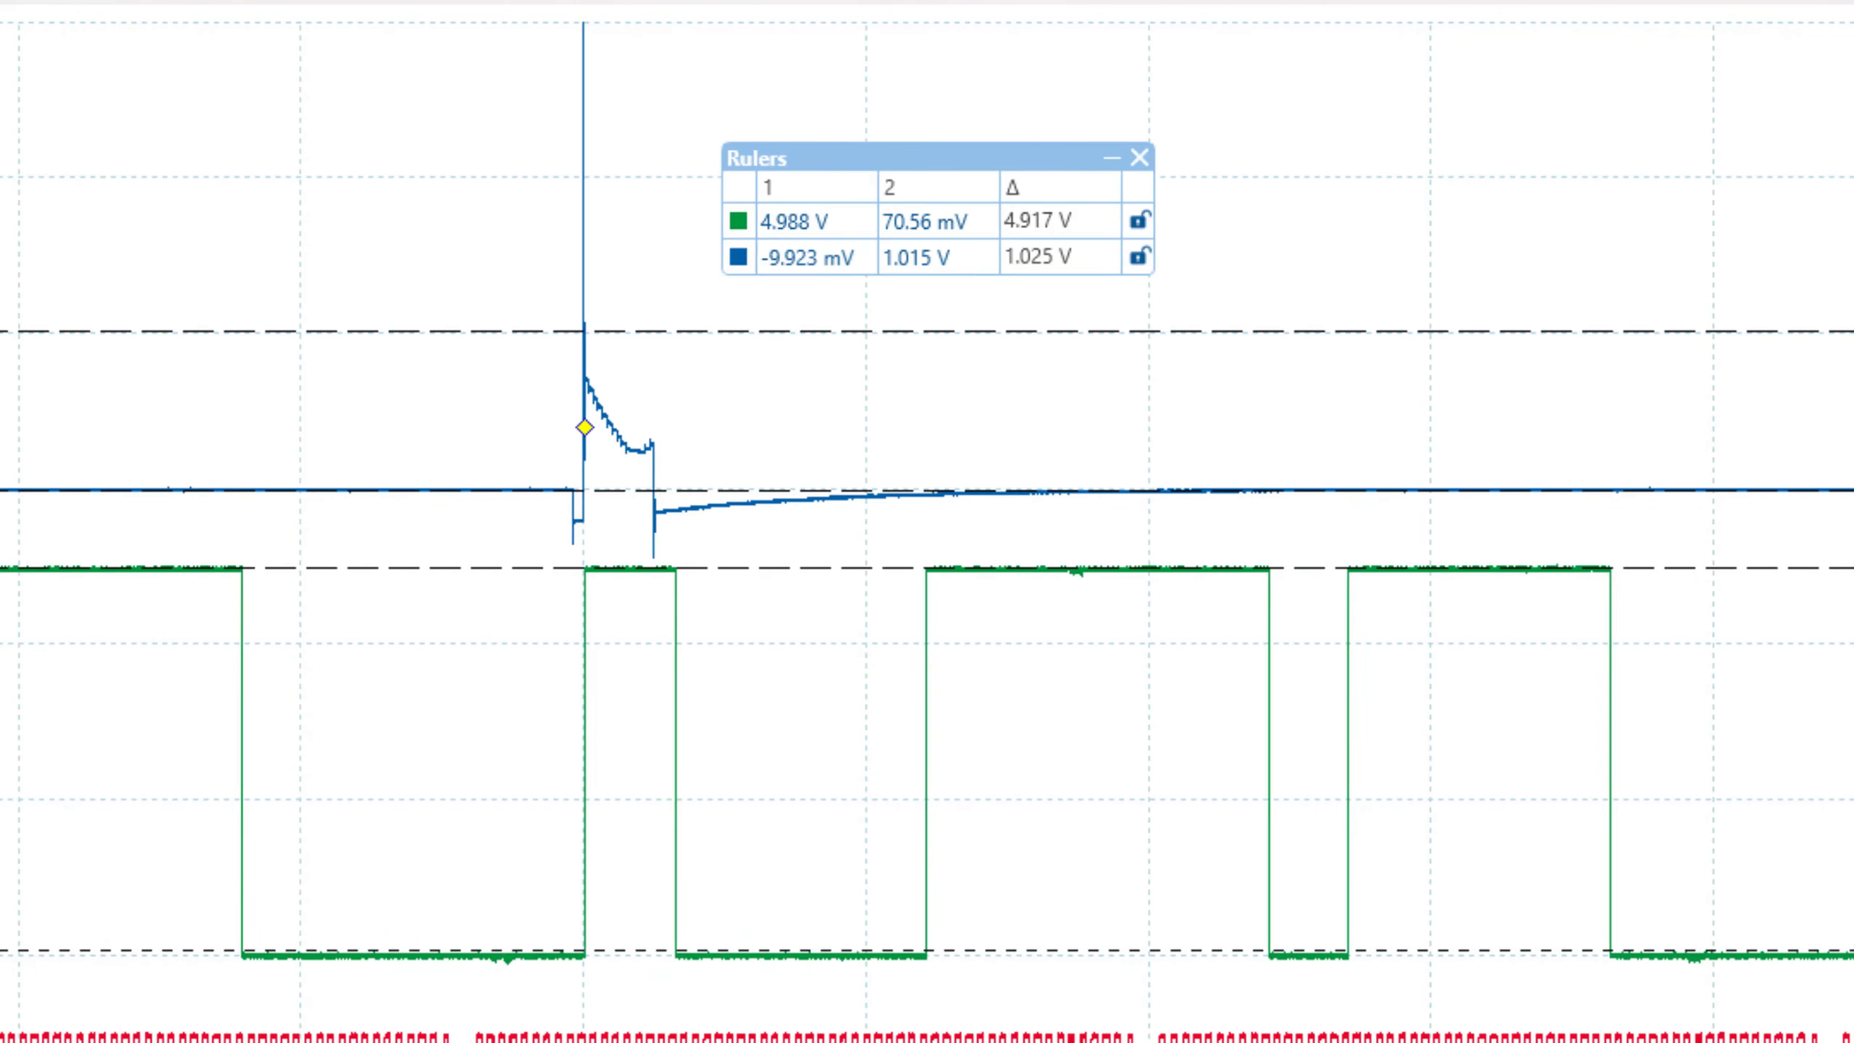
pyautogui.moveTo(0, 951); pyautogui.dragTo(0, 955)
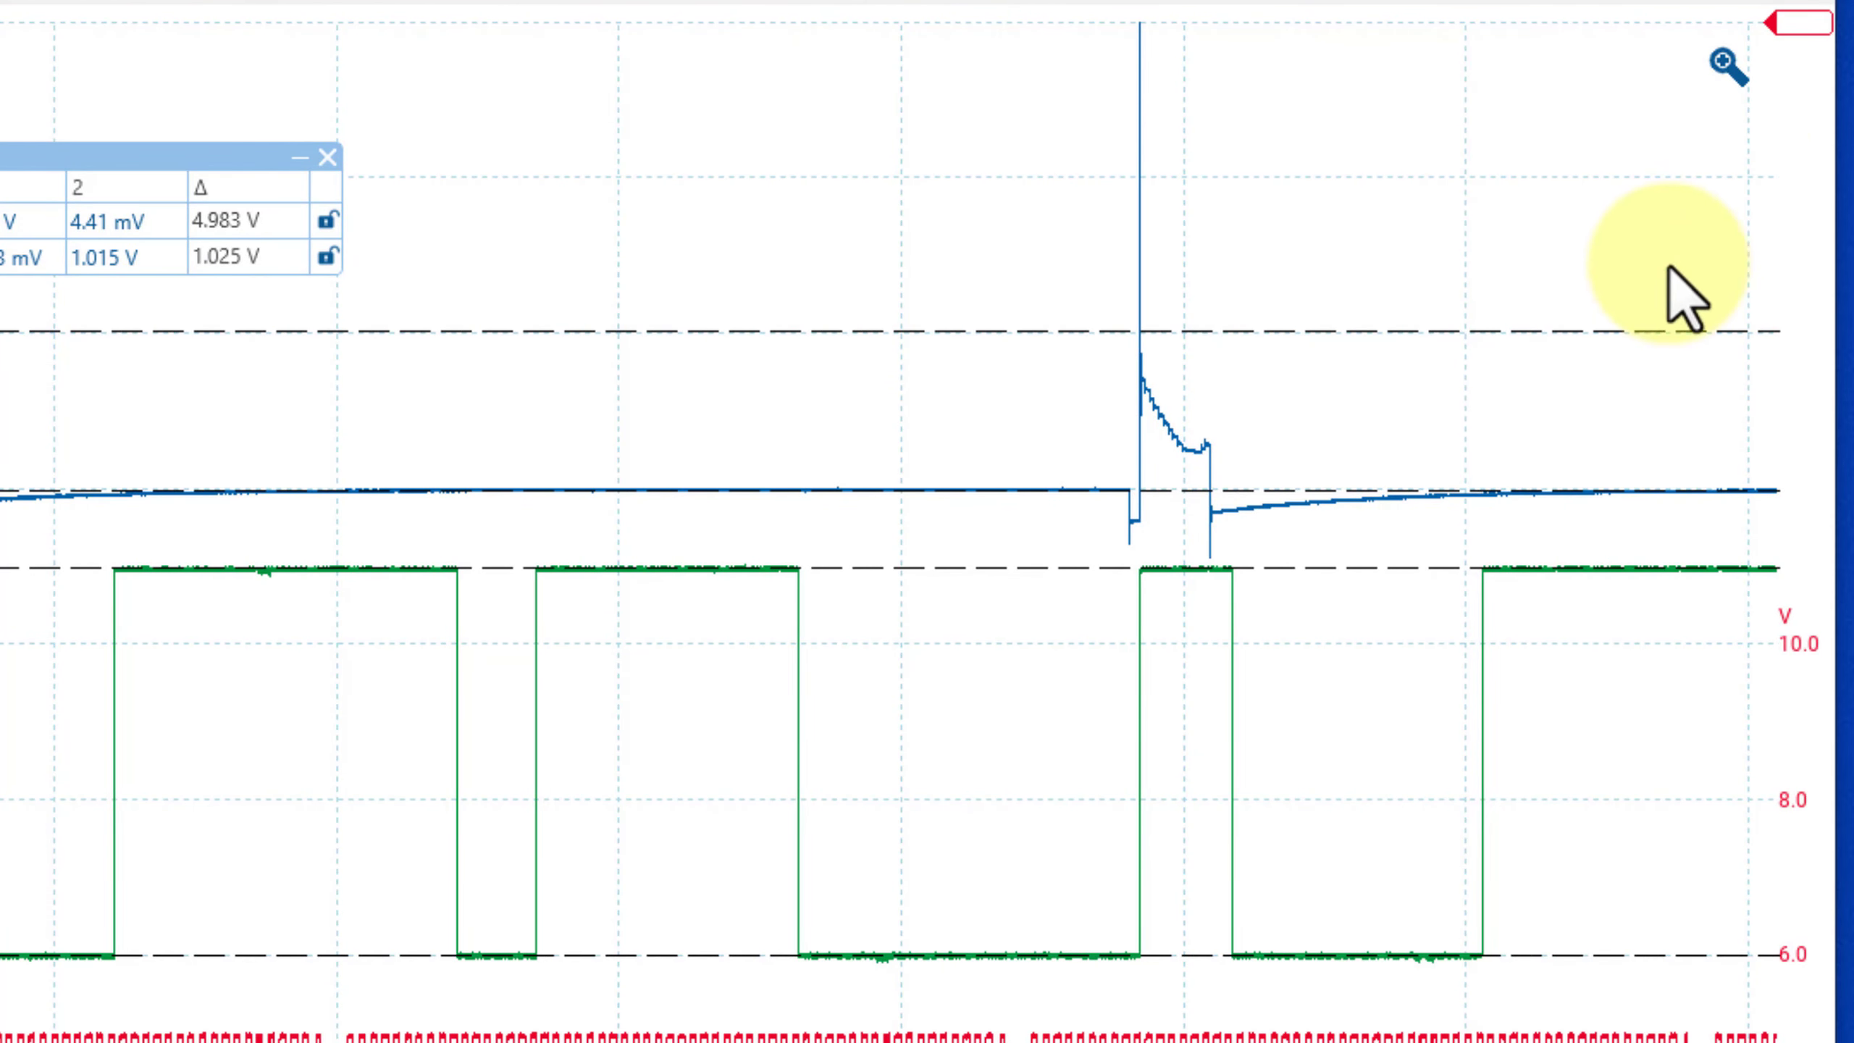
# - Place channel B's signal rulers at about 5.034 V and 6.6 mV and the time rulers at about -60.6 ms and 112 µs, repositioning the legend
pyautogui.moveTo(1797, 32); pyautogui.dragTo(1788, 719)
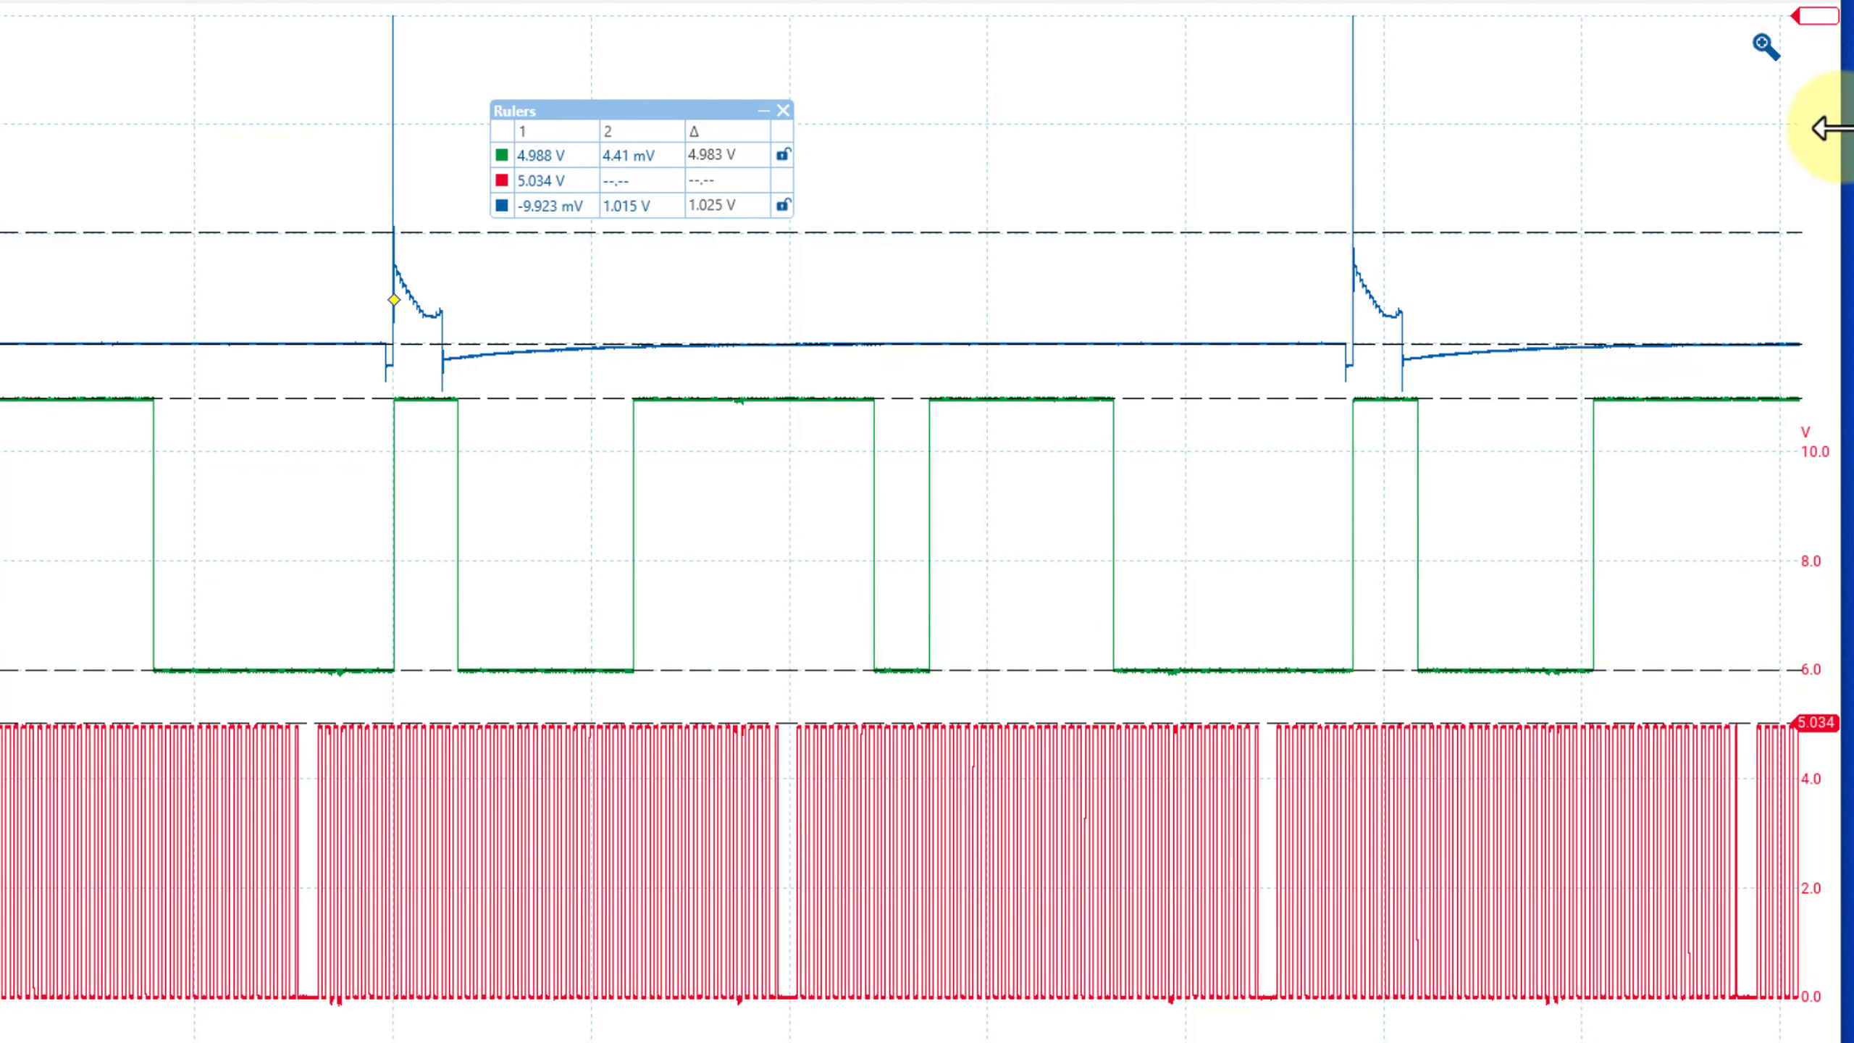
pyautogui.moveTo(1823, 29); pyautogui.dragTo(1805, 1007)
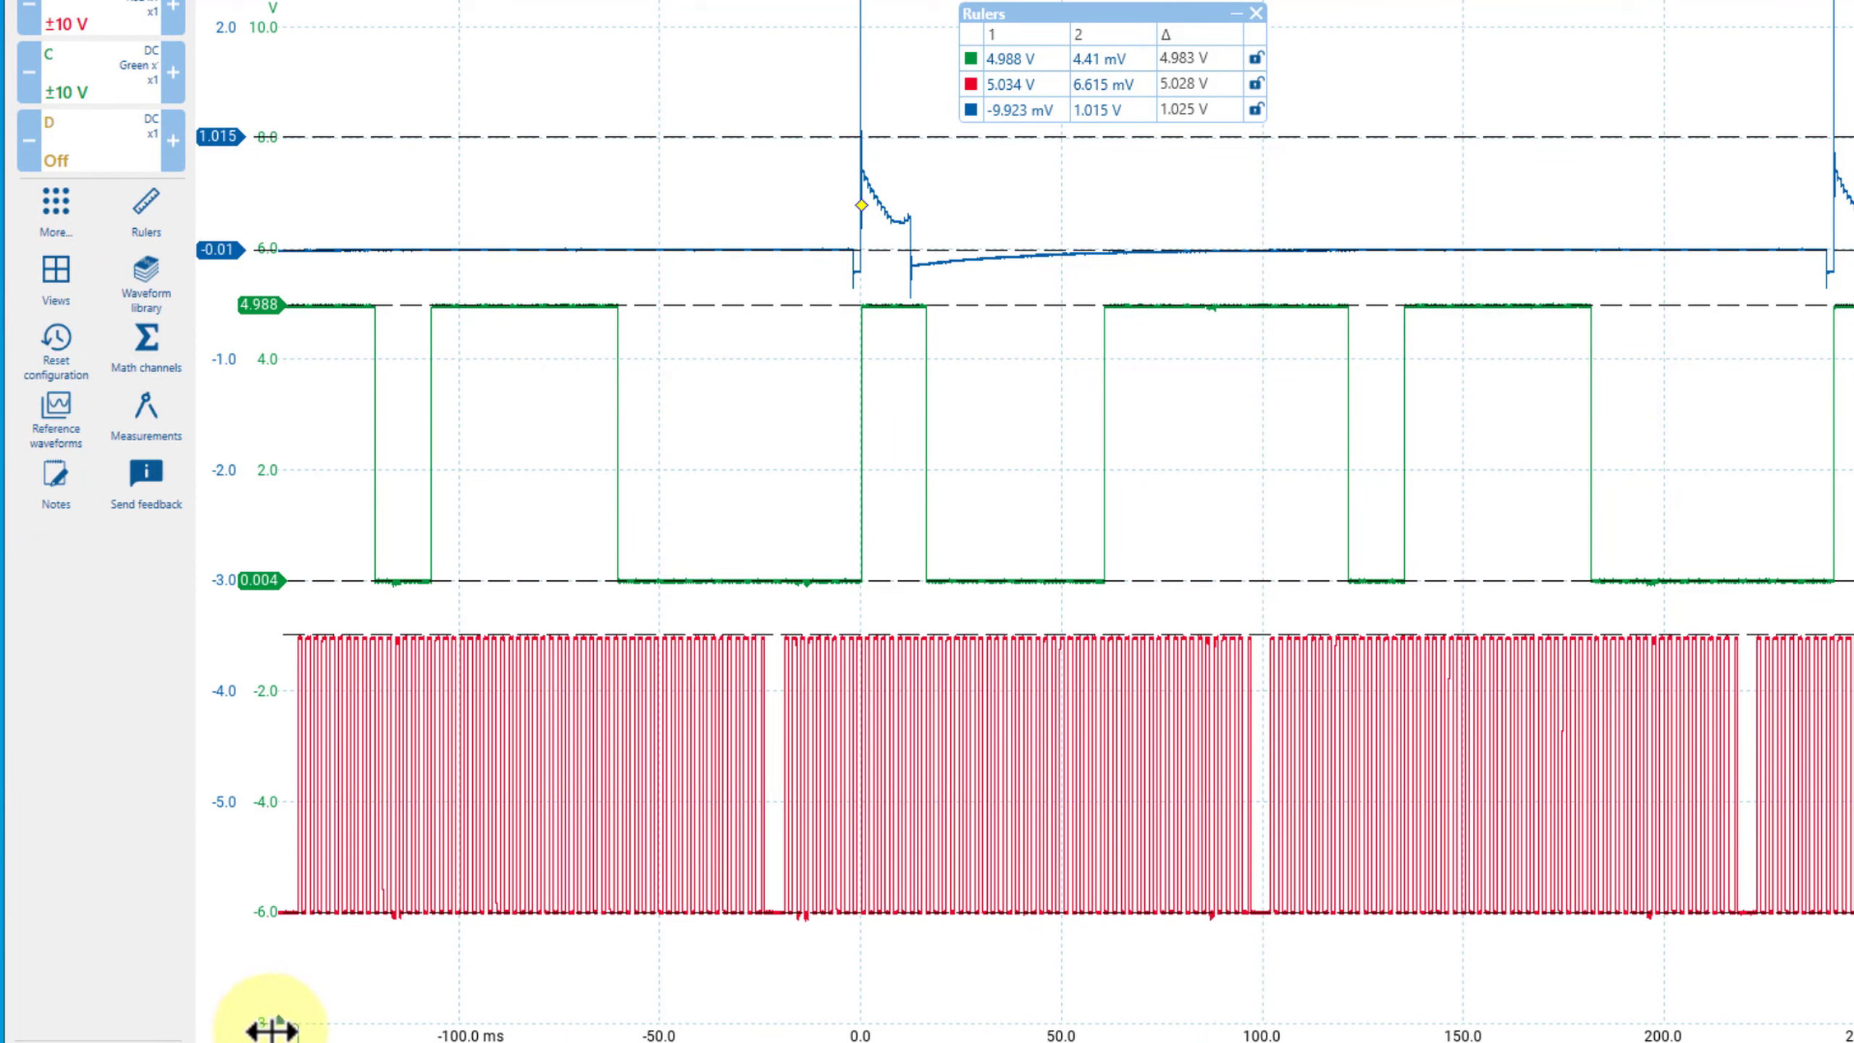
pyautogui.moveTo(276, 1031); pyautogui.dragTo(618, 1031)
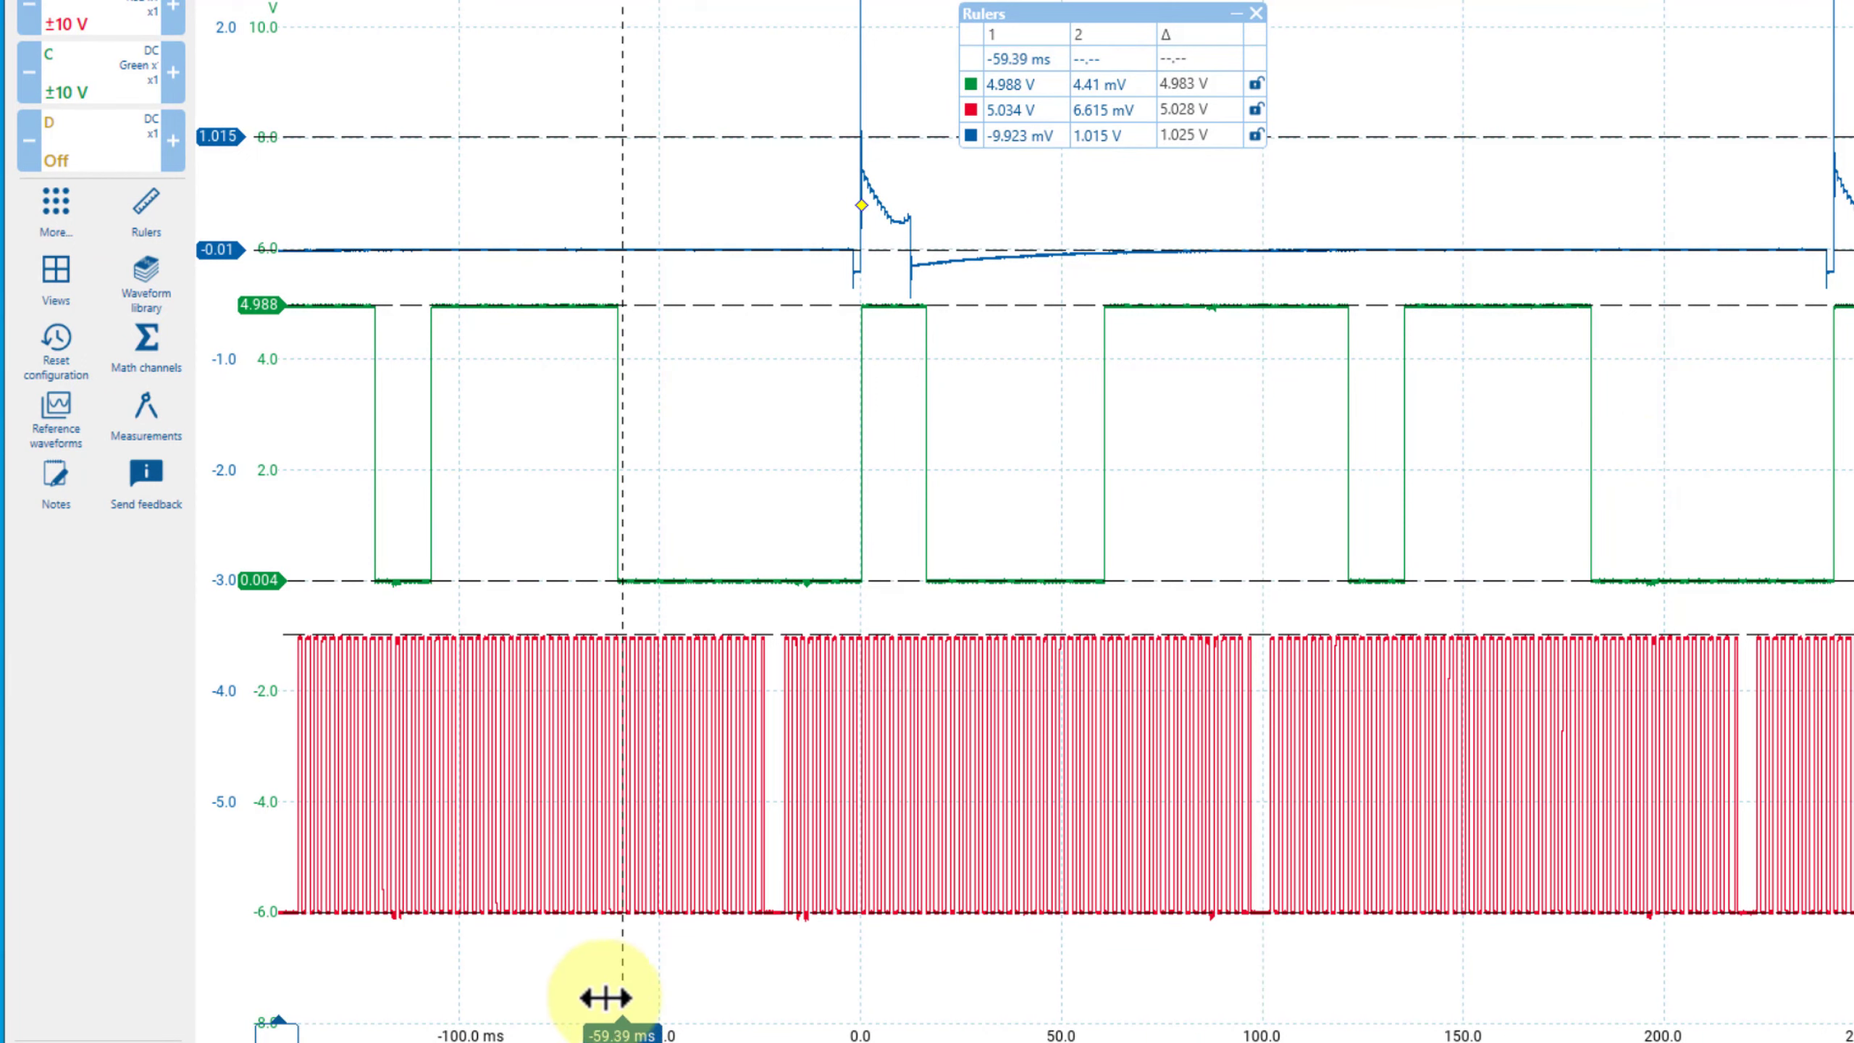
pyautogui.moveTo(272, 1021); pyautogui.dragTo(861, 1008)
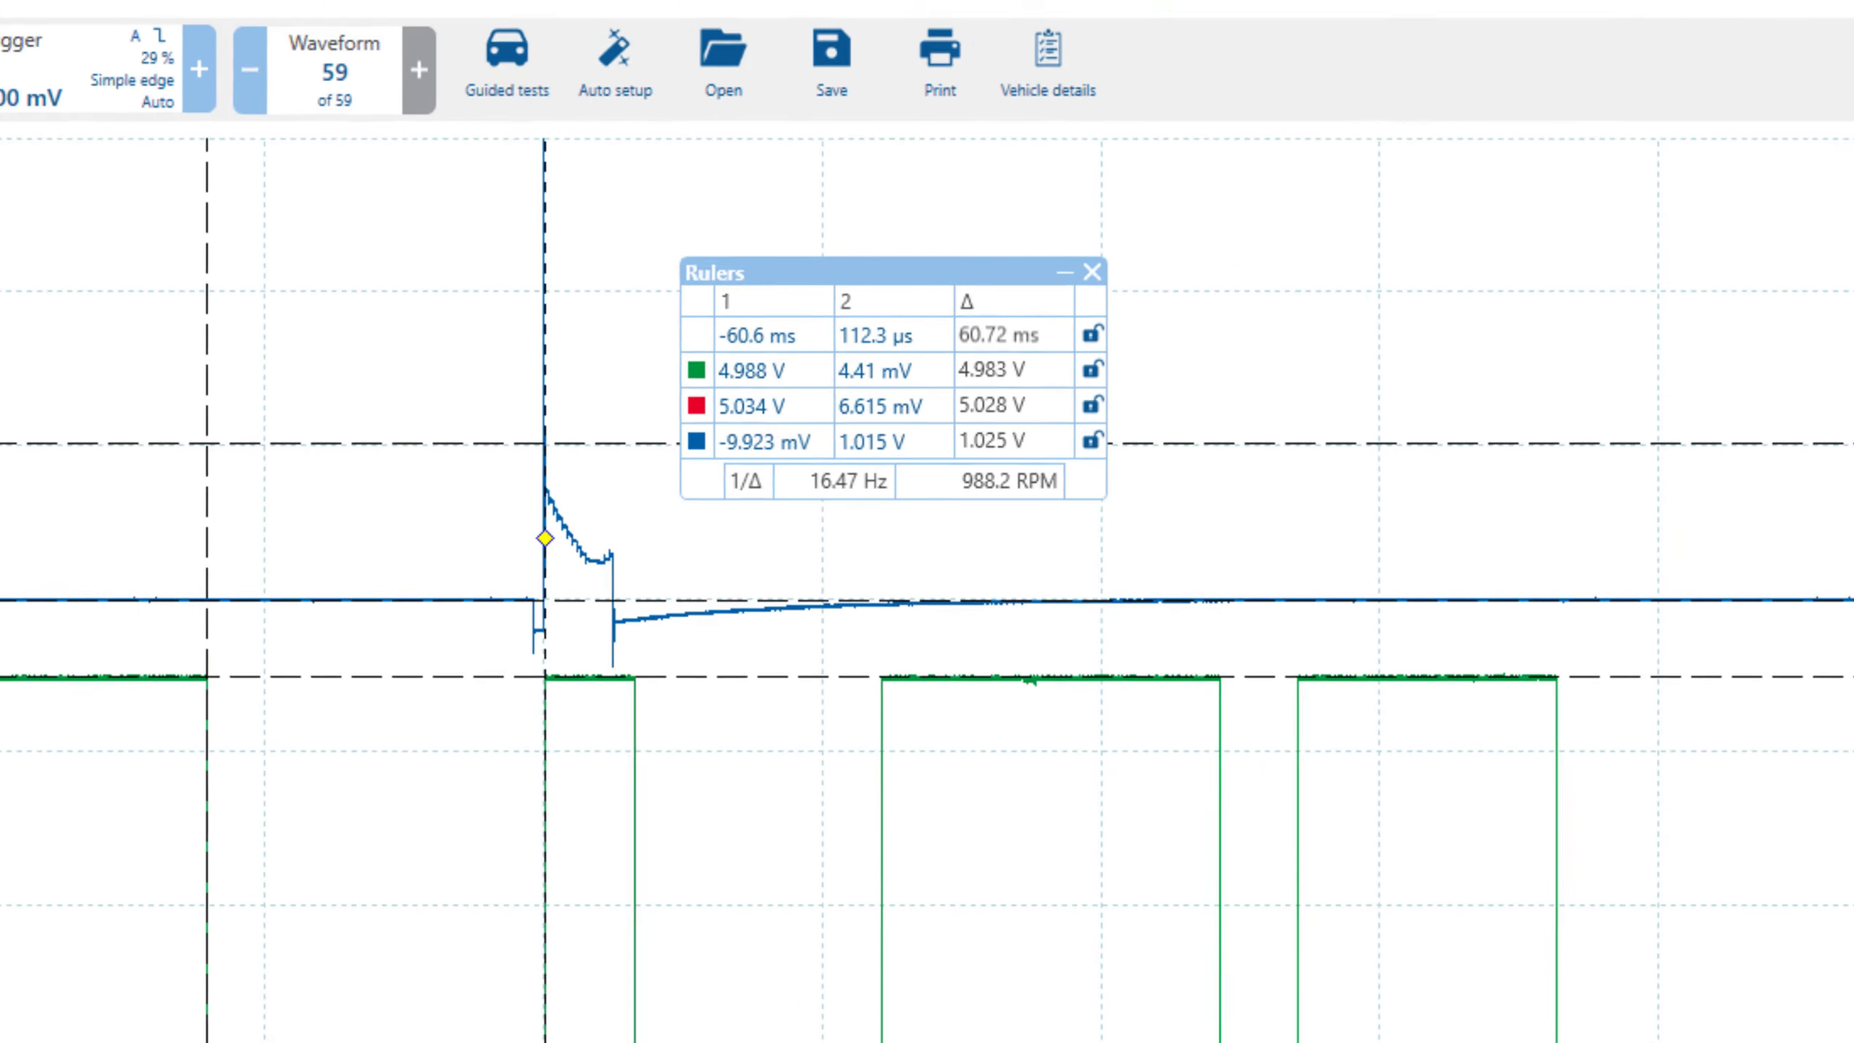
pyautogui.moveTo(854, 327)
pyautogui.mouseDown()
pyautogui.moveTo(827, 304)
pyautogui.moveTo(787, 376)
pyautogui.mouseUp()
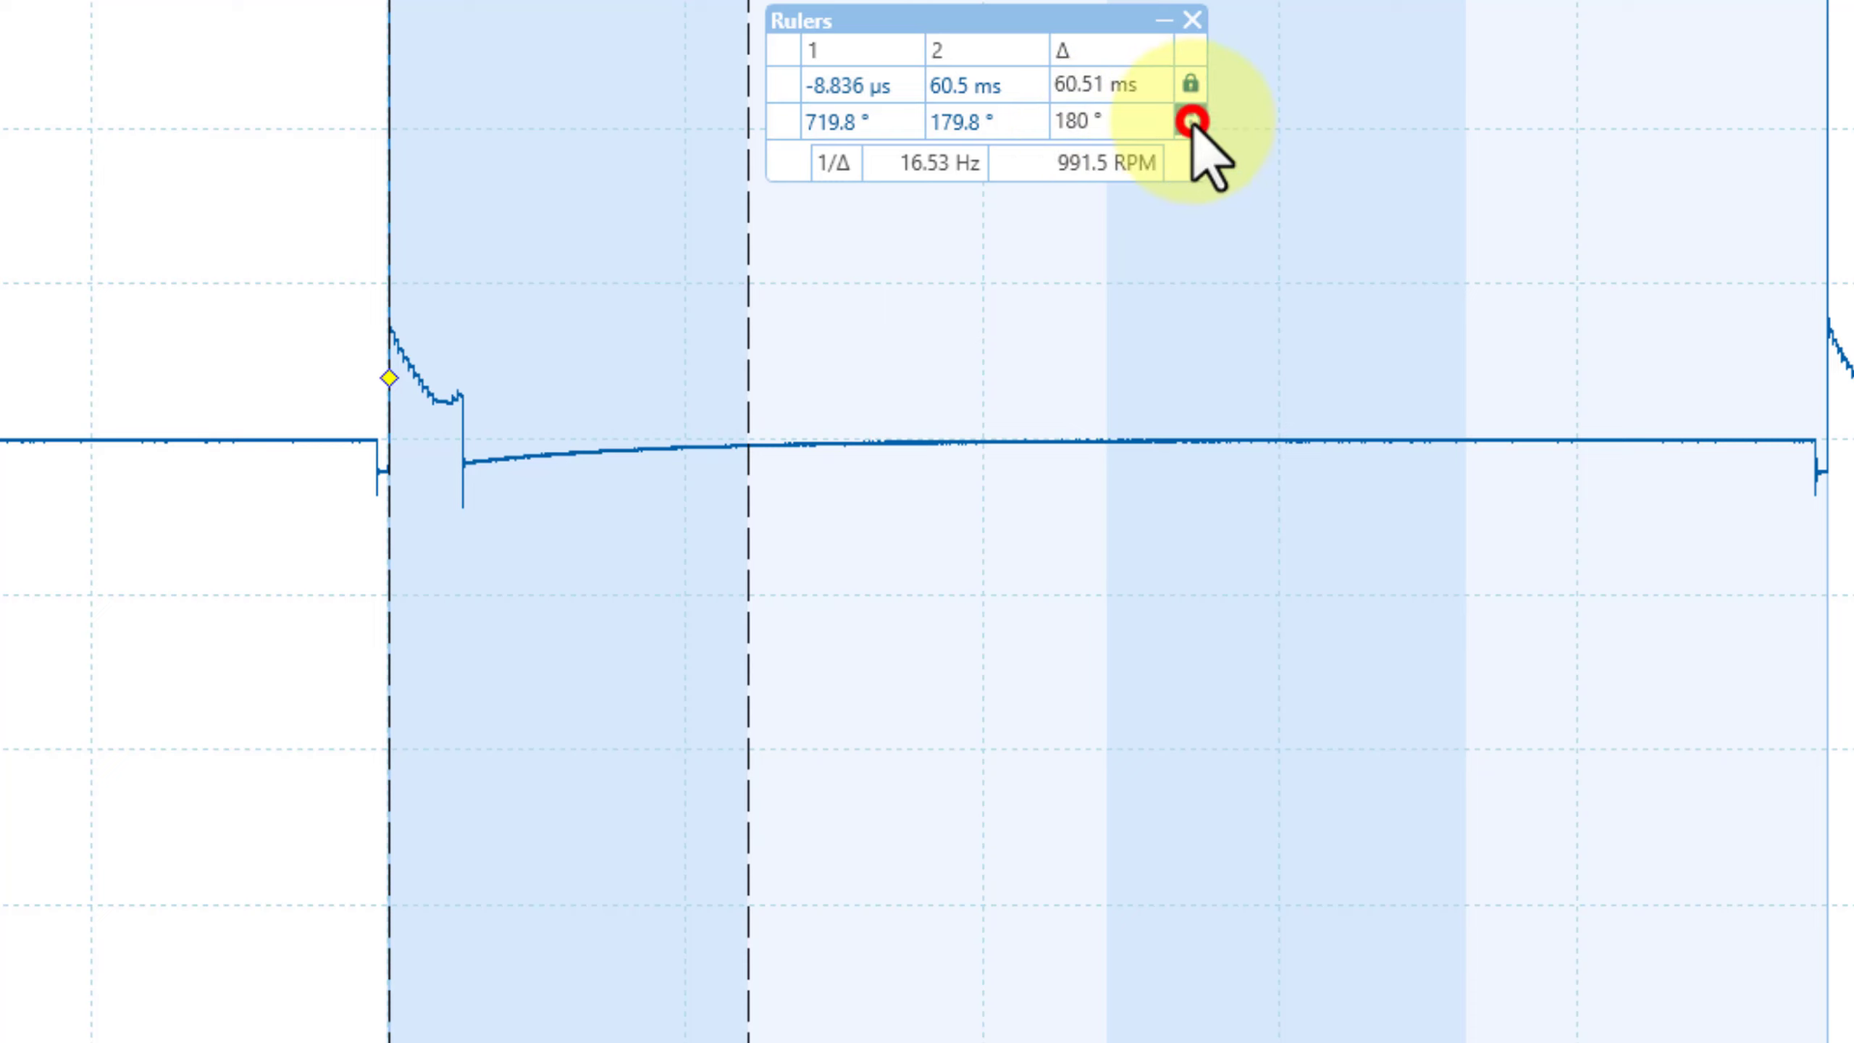
# - Lock the 180° spacing between the rulers and move the pair together to about 41° and 221°
pyautogui.click(1191, 121)
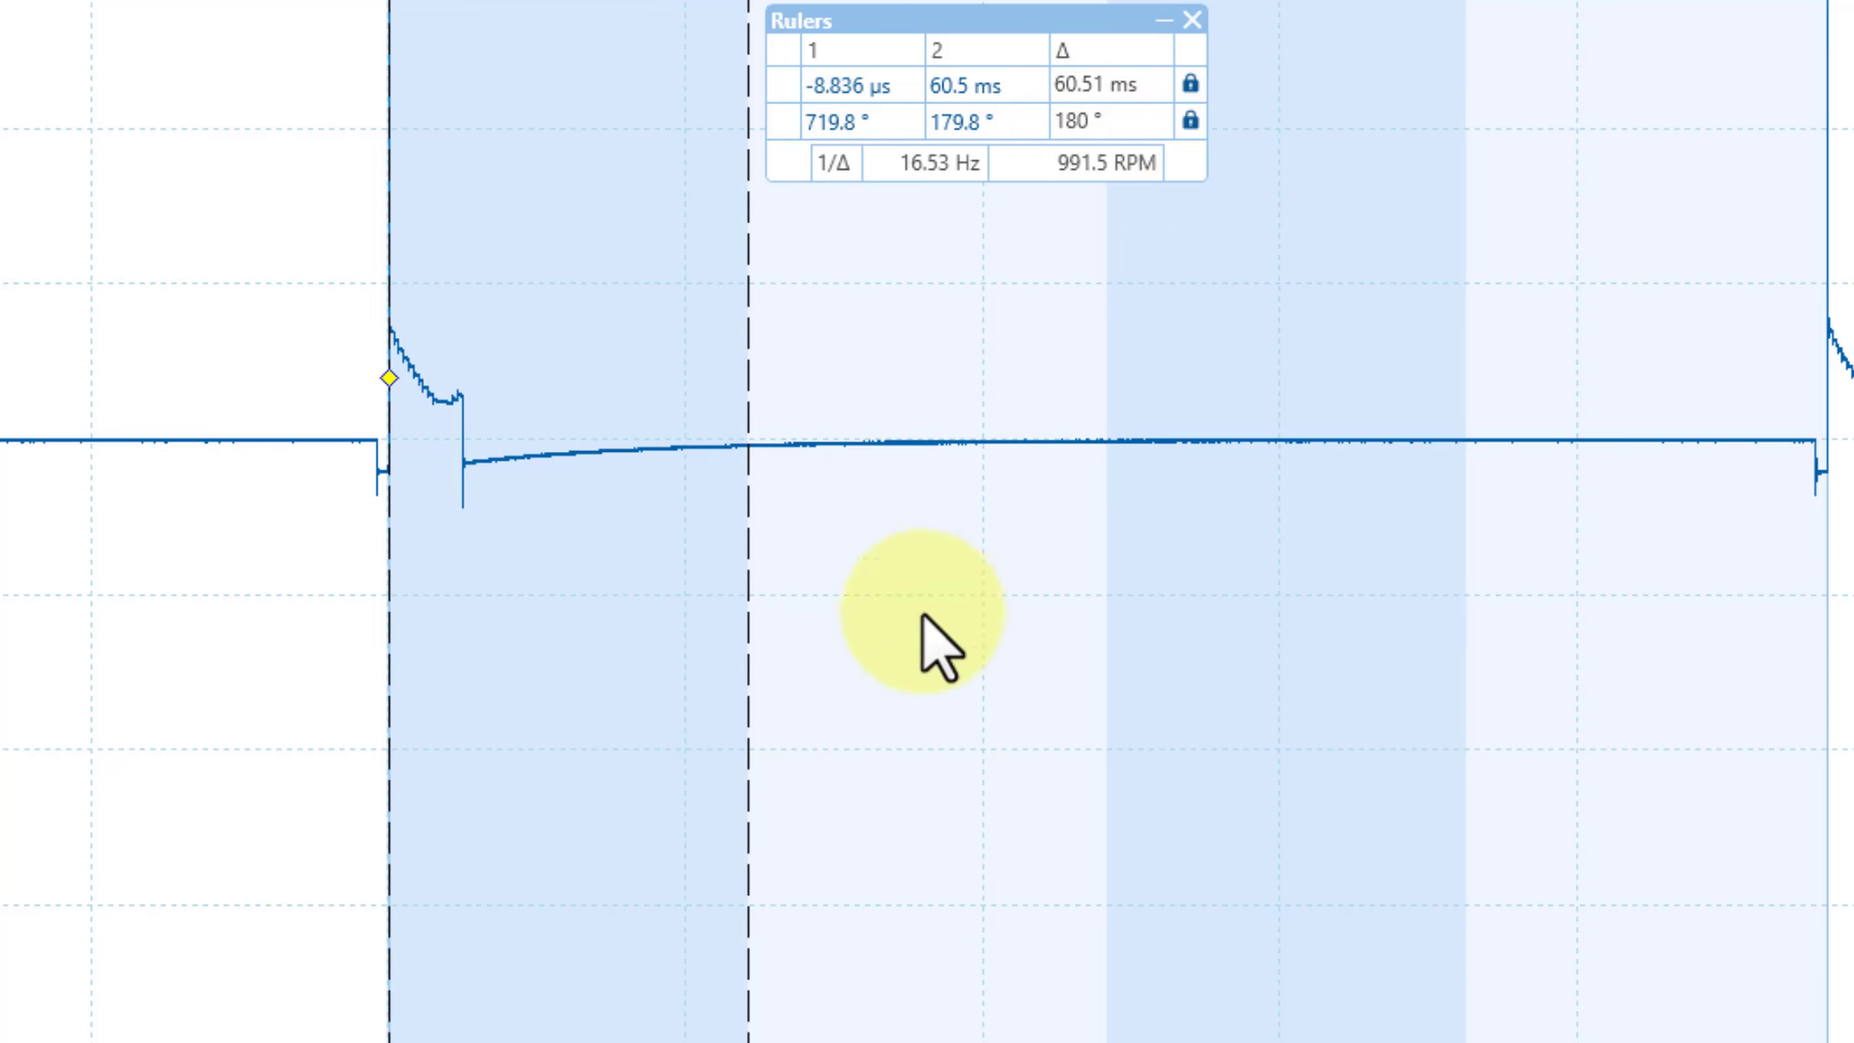
pyautogui.moveTo(747, 679); pyautogui.dragTo(832, 703)
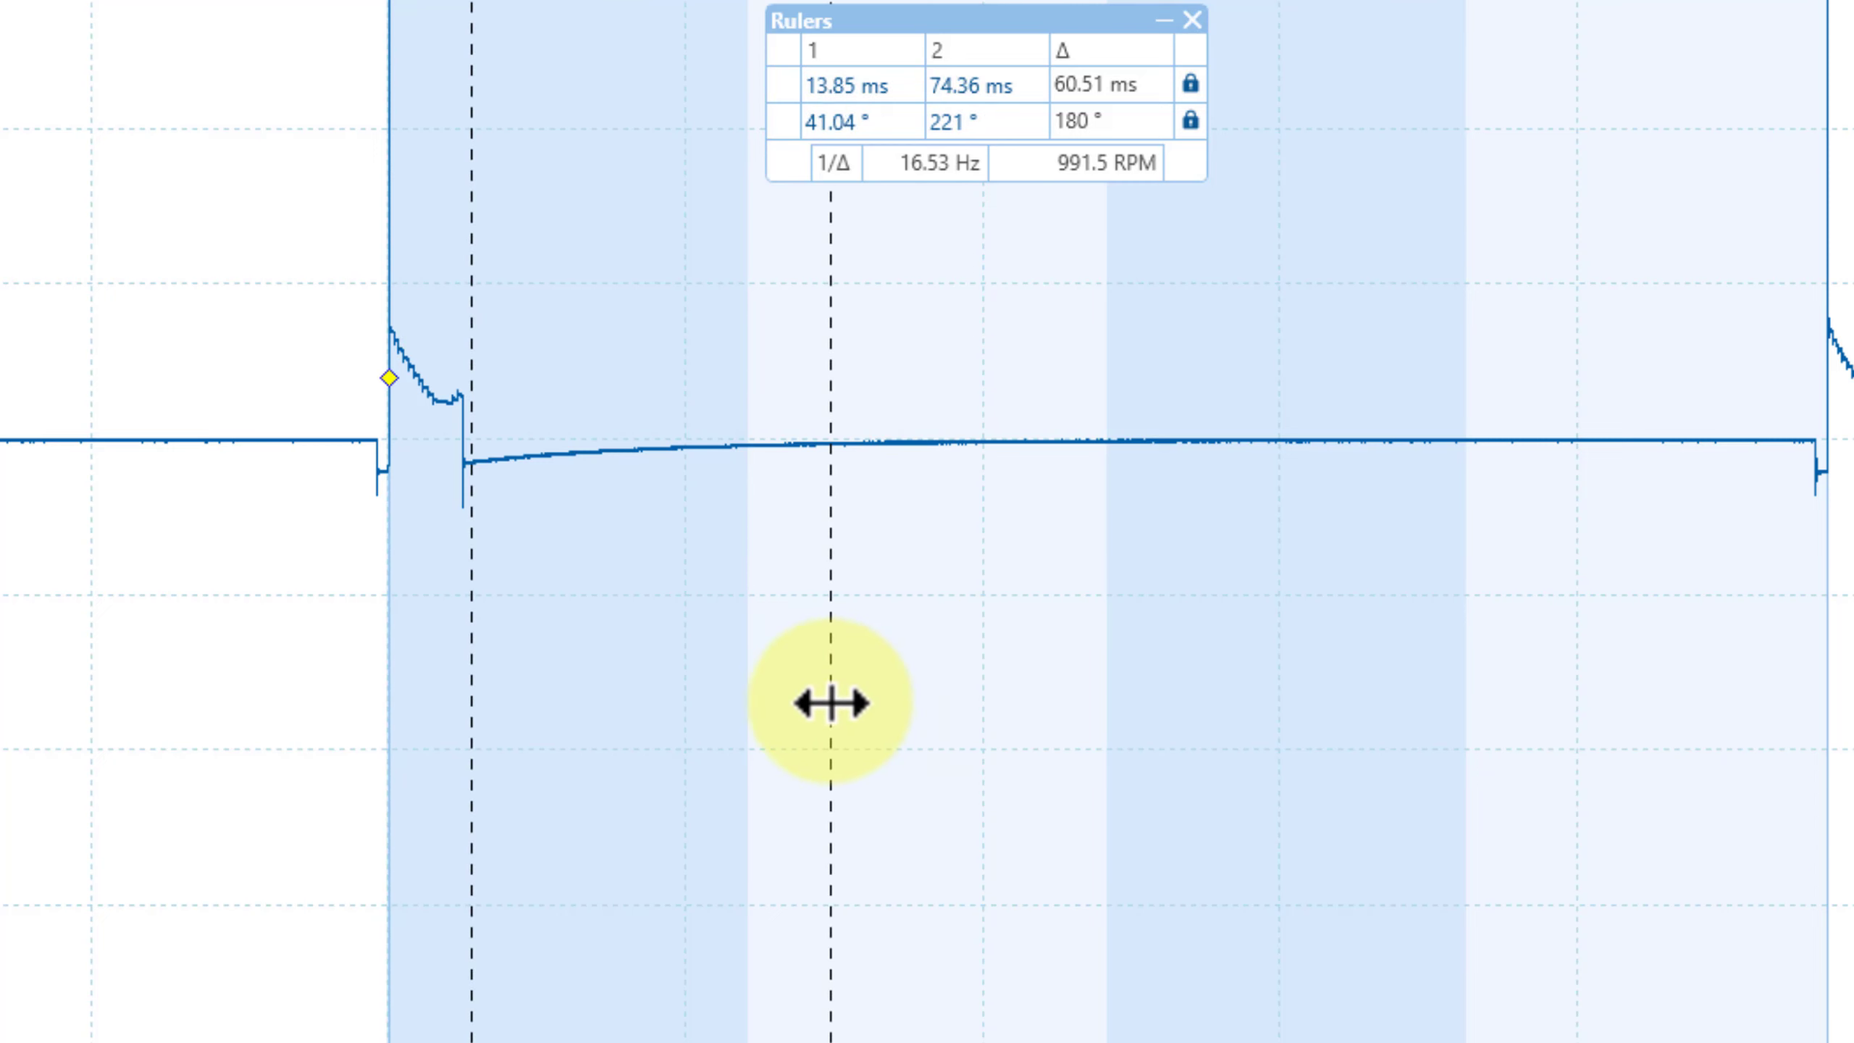